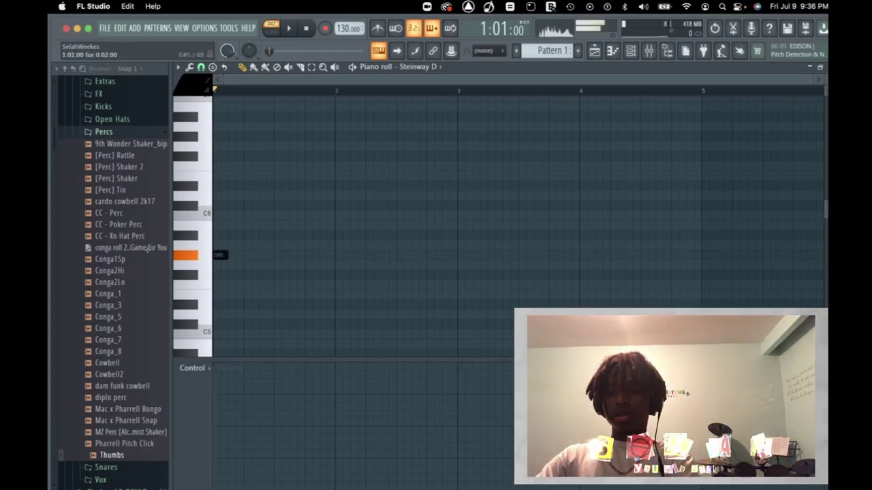
# Step: Place a chord of G#4, B4 and D#5 at the start of the pattern and lengthen it to one bar
pyautogui.scroll(-3, 235, 286)
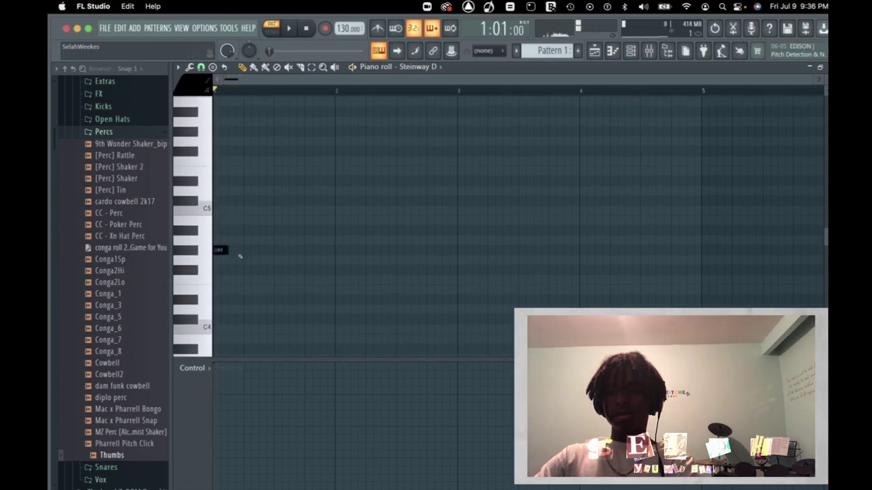
pyautogui.scroll(-2, 229, 313)
pyautogui.click(228, 271)
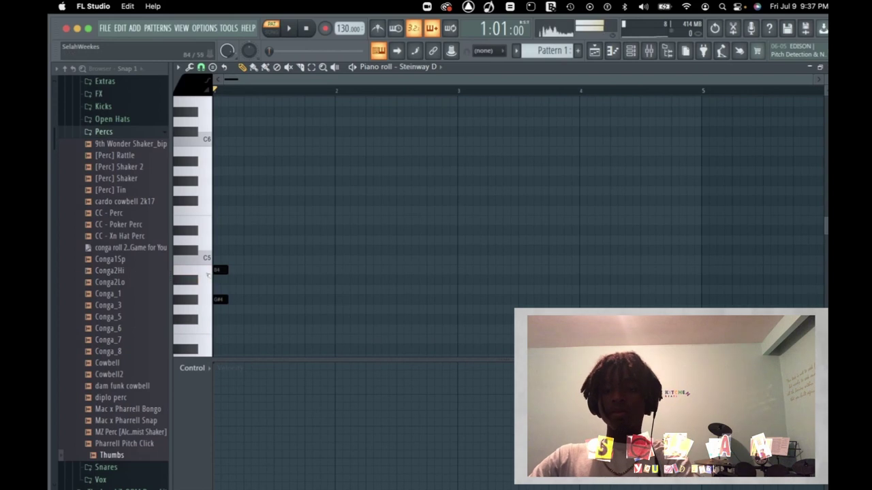
pyautogui.click(220, 231)
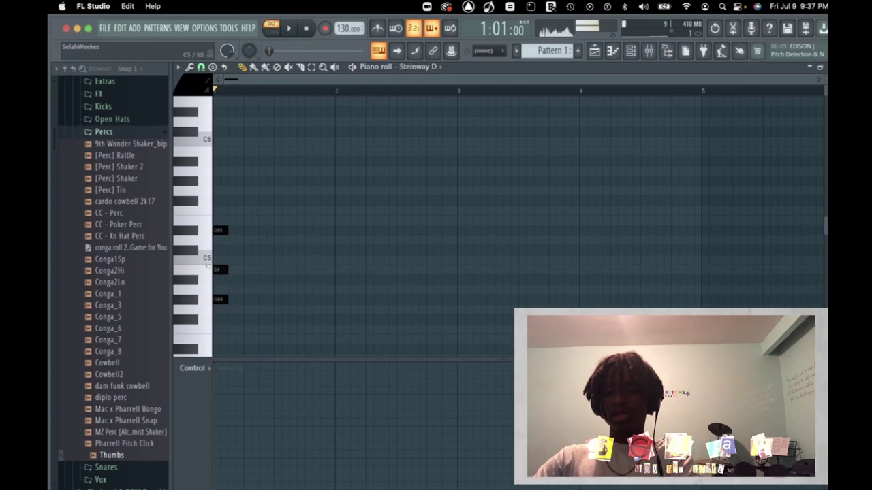
pyautogui.press('space')
pyautogui.press('space')
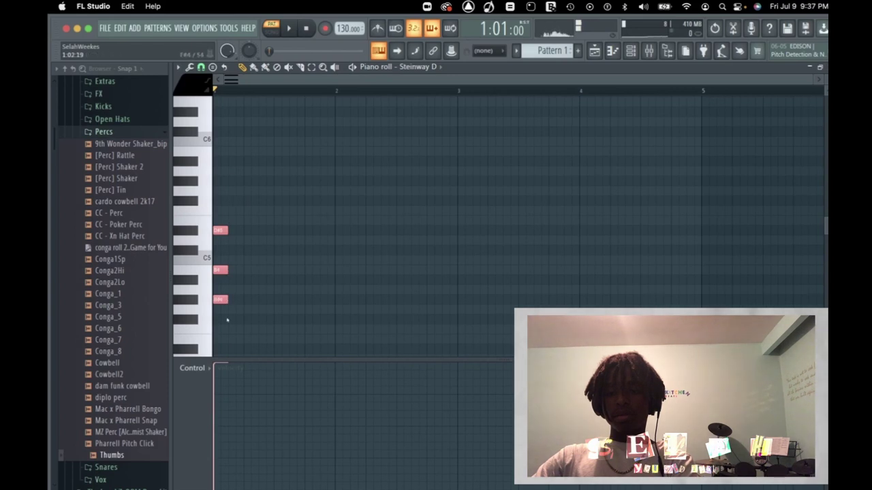
pyautogui.moveTo(227, 270); pyautogui.dragTo(327, 270)
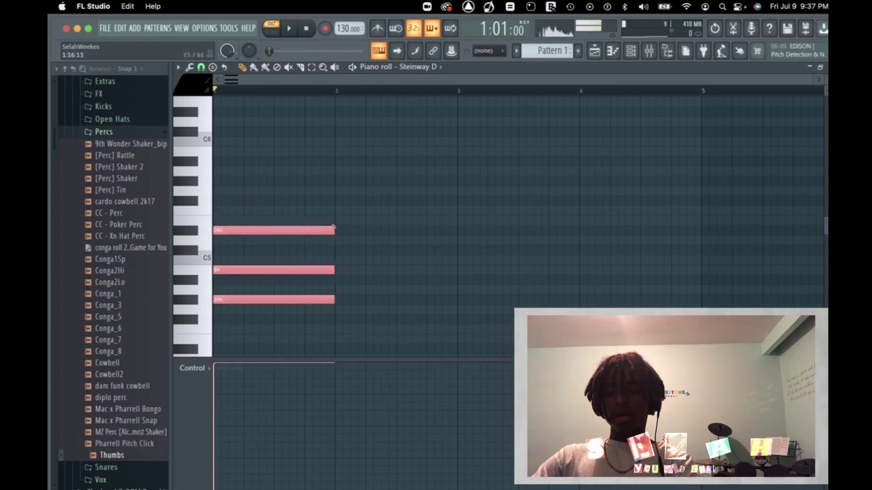
# Step: Raise the chord's middle note to C5 and play the chord
pyautogui.click(182, 270)
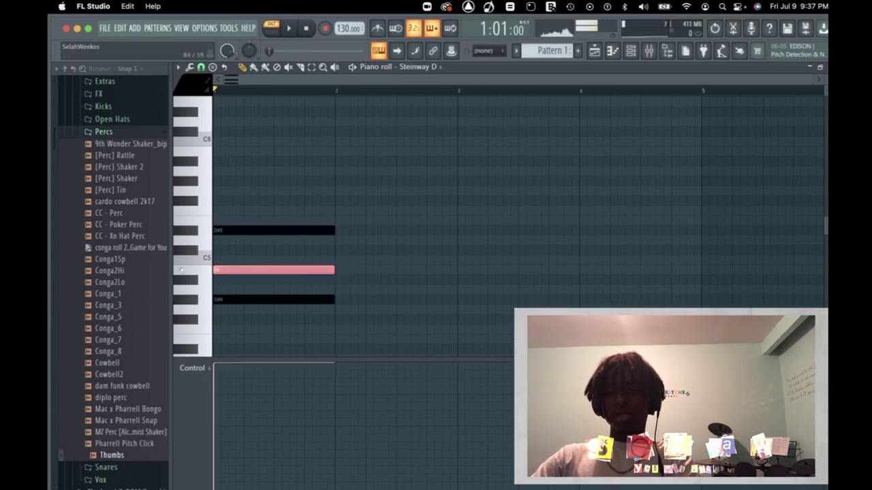
pyautogui.hotkey('shift', 'Up')
pyautogui.click(283, 276)
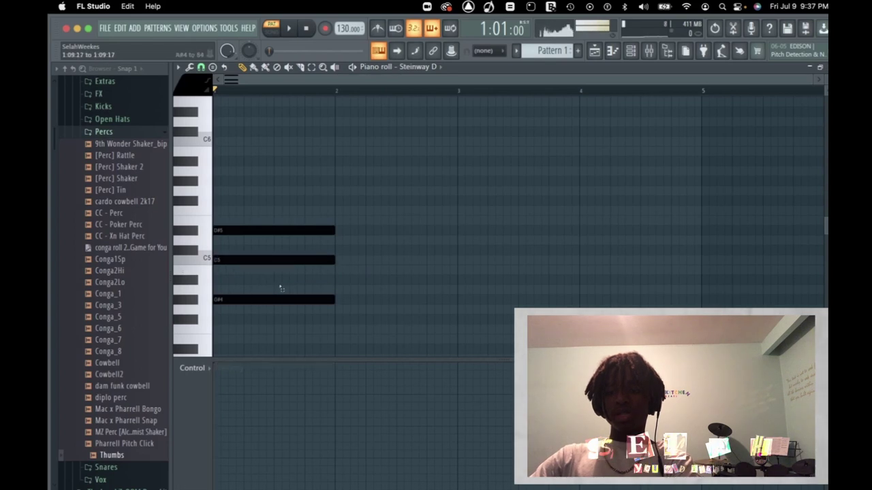
pyautogui.press('space')
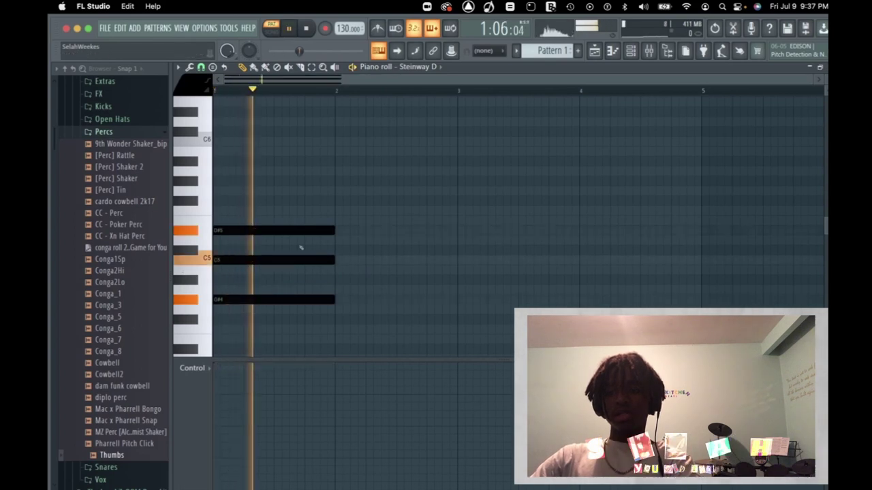
pyautogui.press('space')
# Step: Lower the chord's middle note back to B4 and play the chord
pyautogui.moveTo(383, 261); pyautogui.dragTo(107, 259)
pyautogui.hotkey('shift', 'Down')
pyautogui.press('space')
pyautogui.press('space')
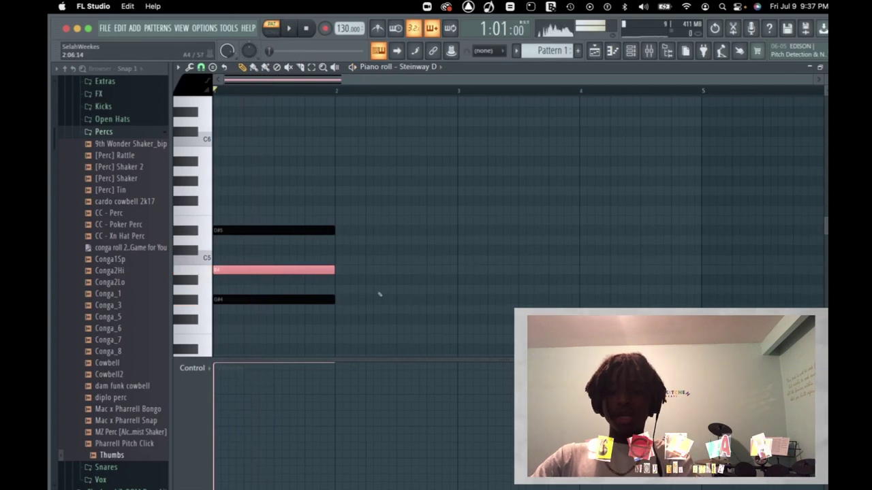
# Step: Set the piano roll's scale highlighting root note to G#
pyautogui.scroll(-3, 380, 294)
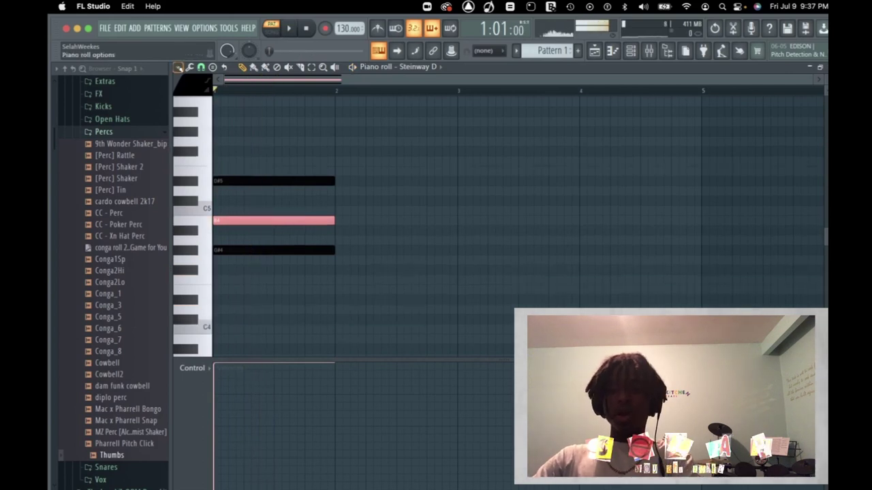
pyautogui.click(179, 68)
pyautogui.moveTo(195, 134)
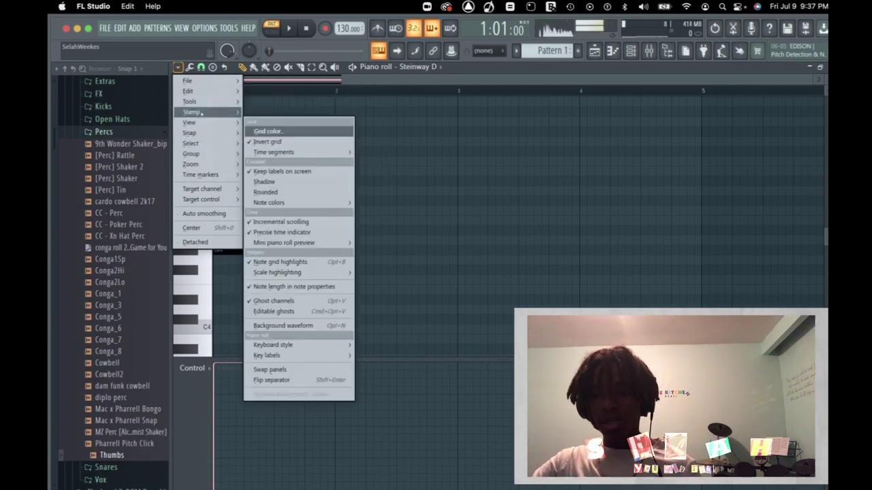
pyautogui.moveTo(204, 100)
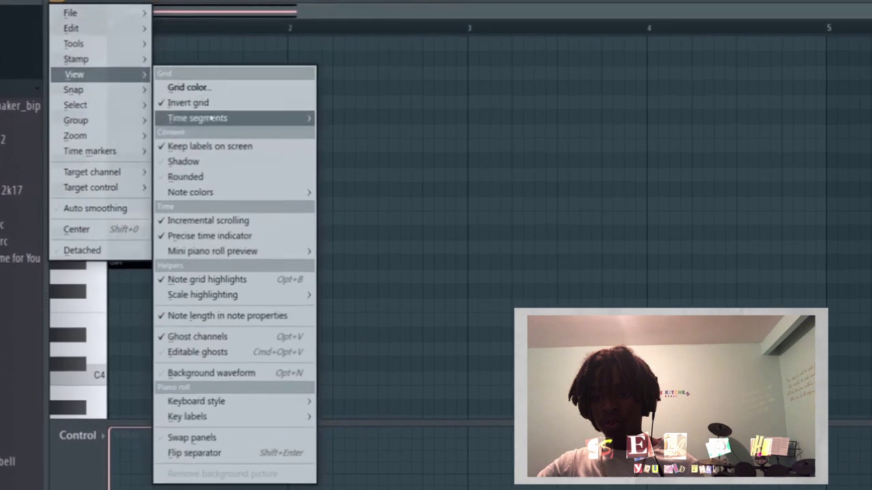
pyautogui.moveTo(224, 294)
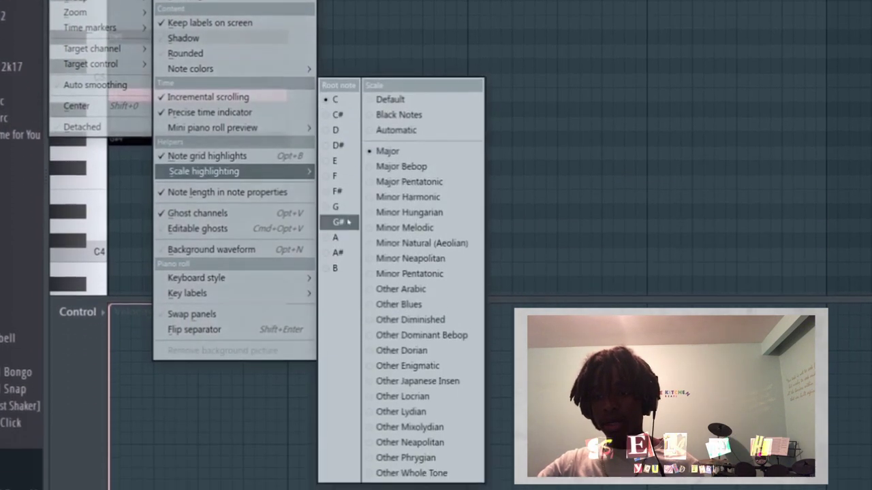
pyautogui.click(348, 221)
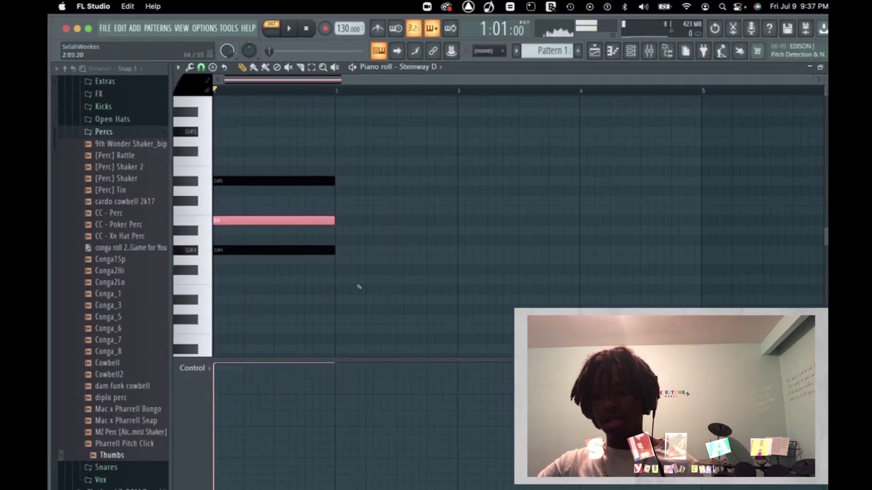
# Step: Change the highlighted scale type to Minor Natural (Aeolian)
pyautogui.click(190, 67)
pyautogui.moveTo(187, 120)
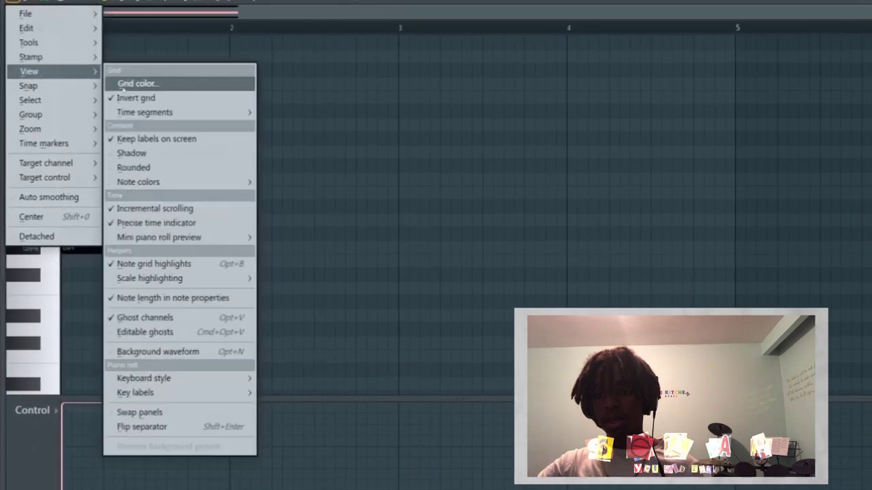
pyautogui.moveTo(204, 277)
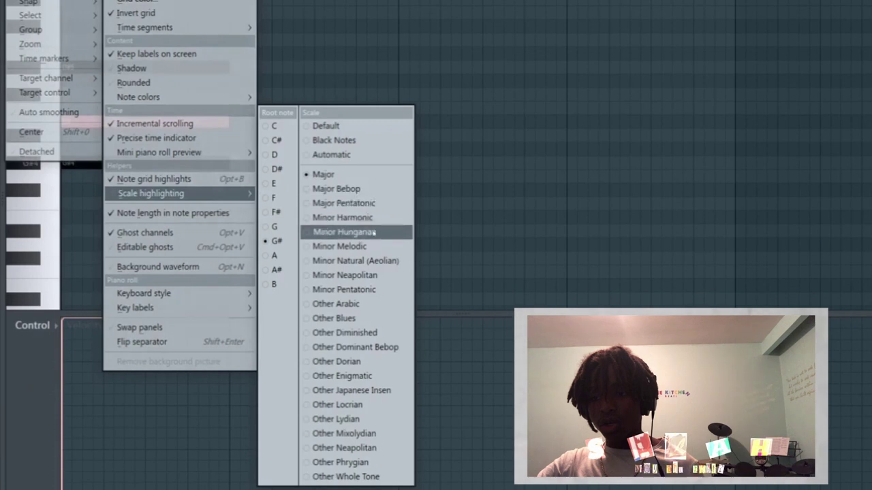
pyautogui.click(385, 261)
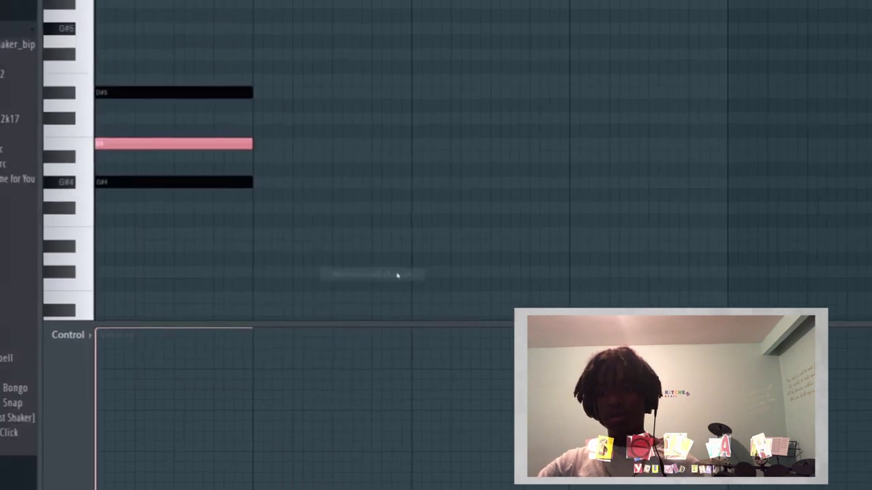
# Step: Try out an A4 note and the scale notes G#4, A#4, B4 and C#5 in bar 2, and delete them
pyautogui.click(401, 239)
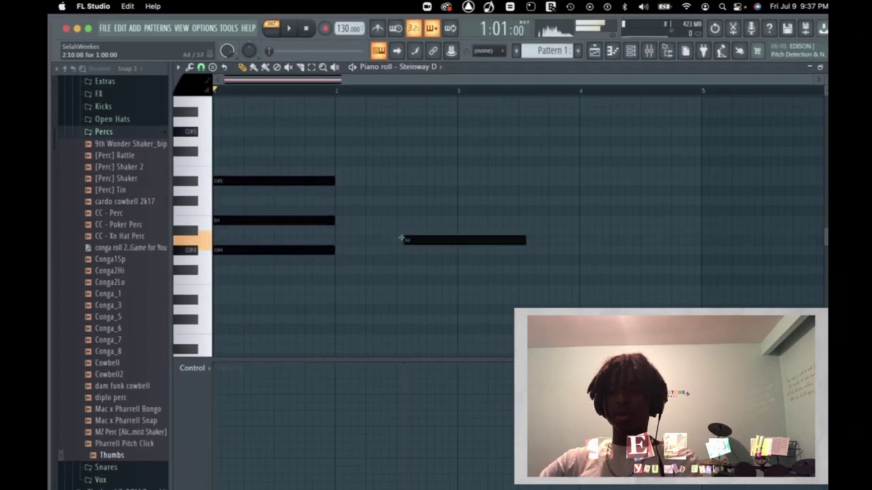
pyautogui.rightClick(419, 241)
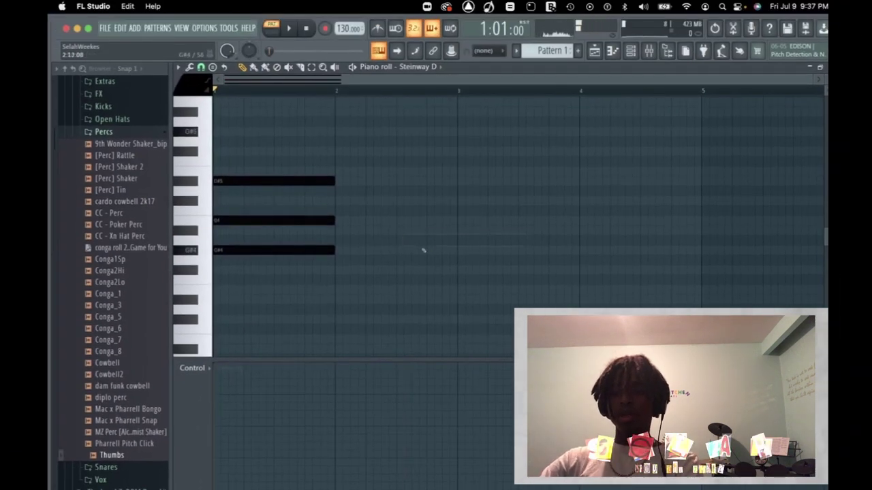
pyautogui.click(360, 250)
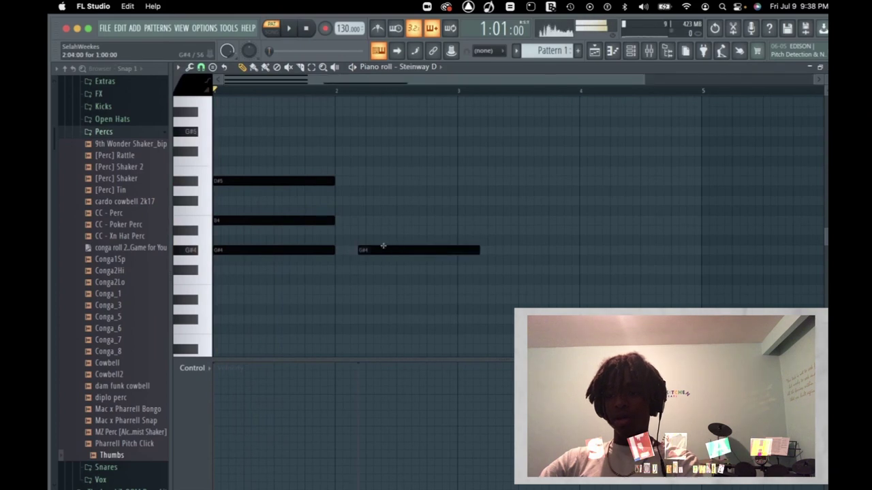
pyautogui.click(368, 231)
pyautogui.click(367, 220)
pyautogui.click(368, 199)
pyautogui.moveTo(401, 176); pyautogui.dragTo(401, 391)
pyautogui.press('Delete')
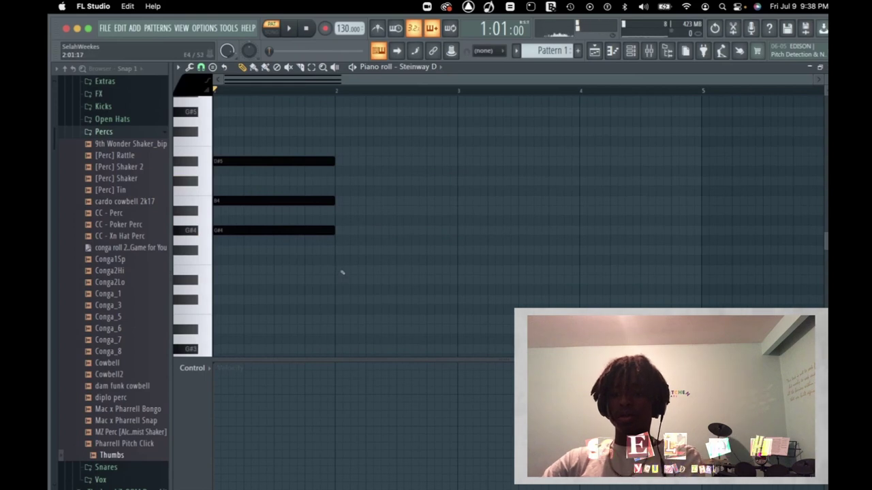
# Step: Shift the E4 and D#4 melody notes later in bar 1, with E4 starting at step 7, and play the result
pyautogui.scroll(3, 339, 269)
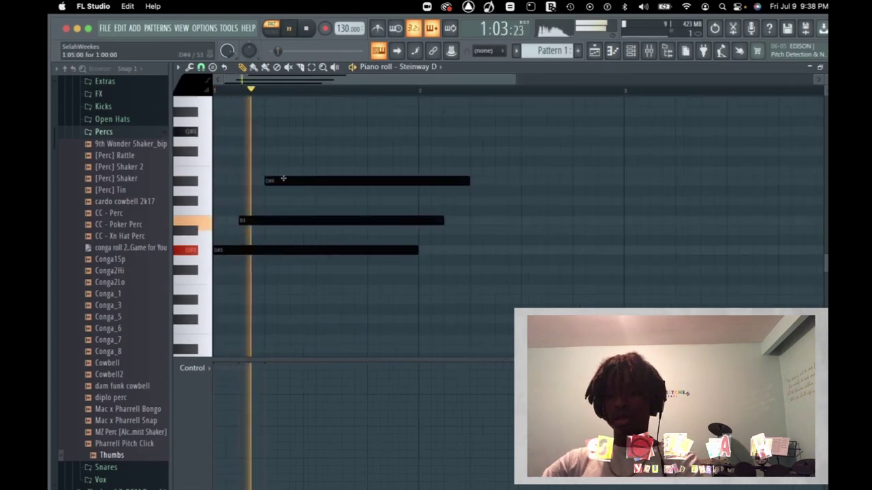
pyautogui.press('space')
pyautogui.moveTo(244, 170); pyautogui.dragTo(305, 193)
pyautogui.hotkey('shift', 'Right')
pyautogui.hotkey('shift', 'Right')
pyautogui.hotkey('shift', 'Right')
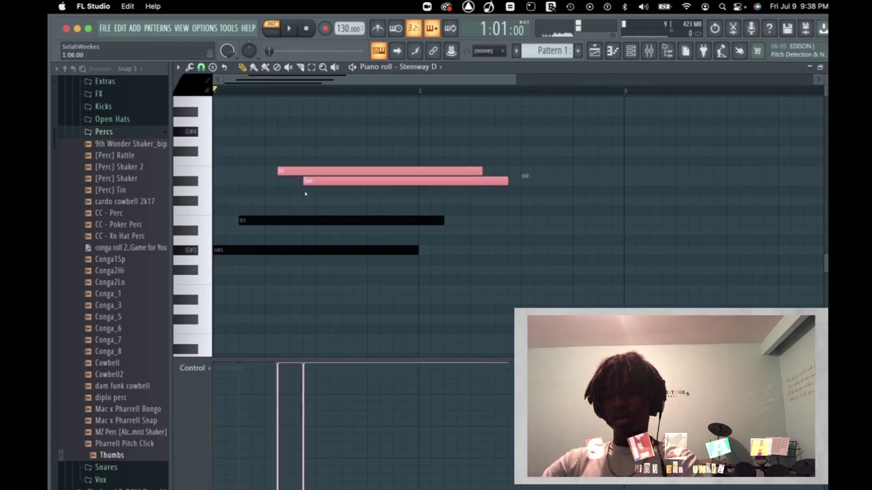
pyautogui.hotkey('shift', 'Left')
pyautogui.press('space')
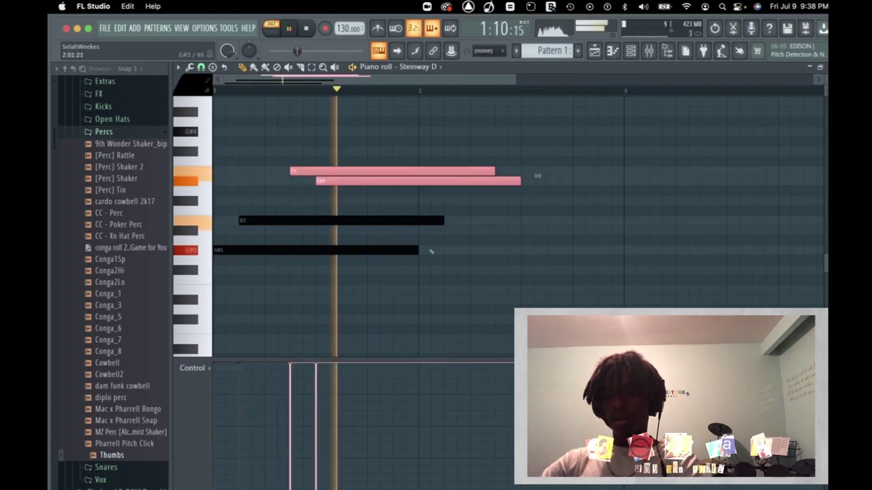
# Step: Add a fifth melody note after D#4, move it to A#3 at step 13 of bar 1, and play the melody
pyautogui.click(359, 201)
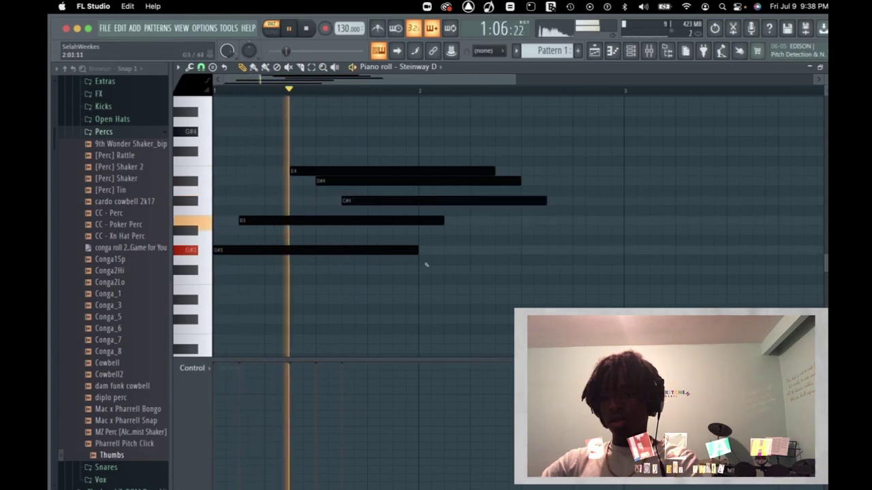
pyautogui.press('space')
pyautogui.moveTo(381, 201); pyautogui.dragTo(406, 231)
pyautogui.press('space')
# Step: Apply quick legato to the melody, using a temporary G#3 at the start of bar 2 to cut A#3 at the bar's end
pyautogui.press('super+l')
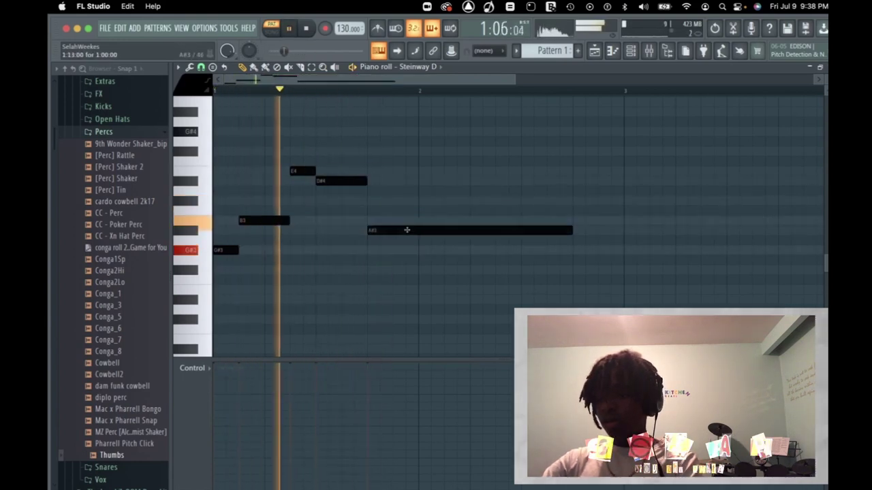
pyautogui.scroll(-2, 409, 259)
pyautogui.press('space')
pyautogui.click(372, 250)
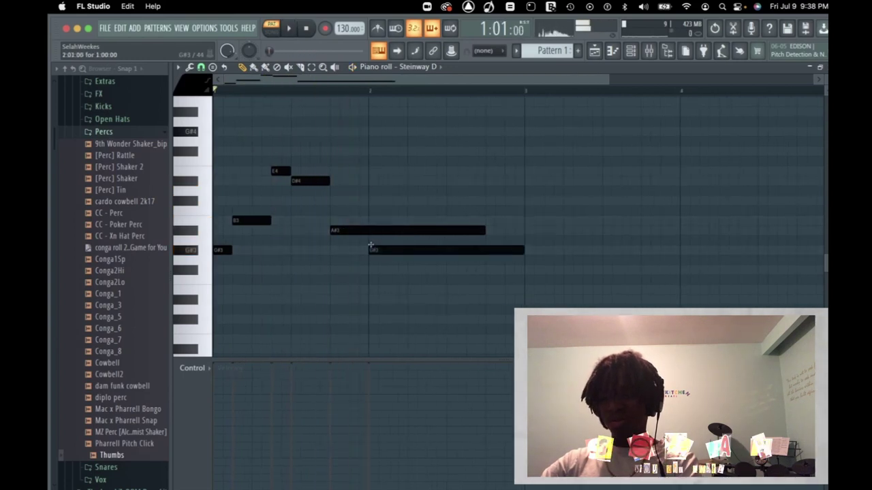
pyautogui.press('super+l')
pyautogui.rightClick(409, 251)
# Step: Duplicate the one-bar melody into bar 2 and lower the copy's last note to F#3
pyautogui.press('super+z')
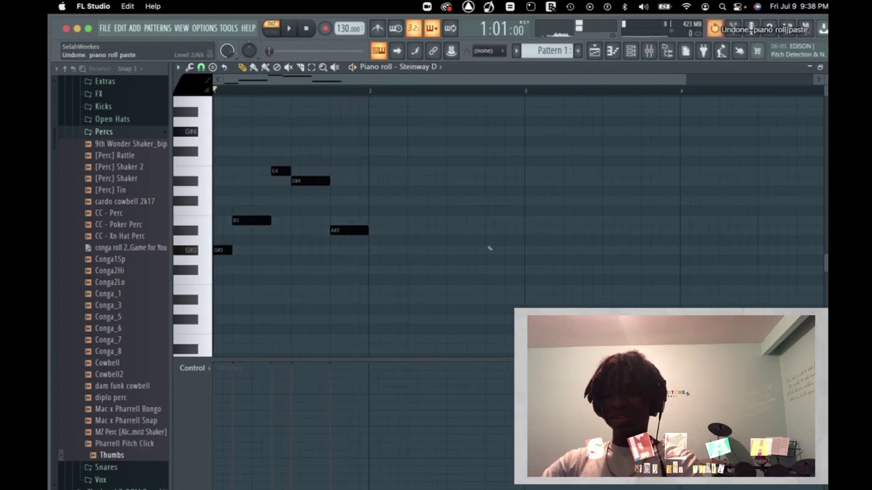
pyautogui.press('super+b')
pyautogui.press('space')
pyautogui.moveTo(499, 210); pyautogui.dragTo(500, 283)
pyautogui.scroll(-2, 471, 200)
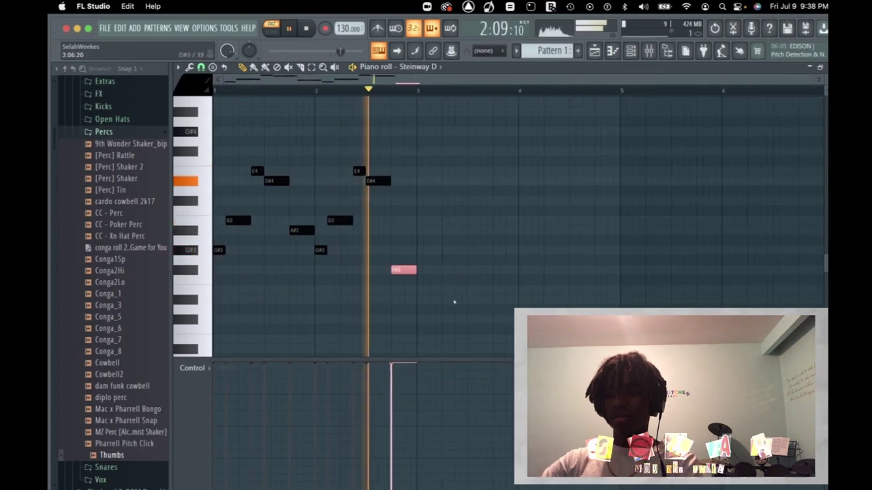
# Step: Duplicate the entire two-bar melody into bars 3 and 4
pyautogui.press('space')
pyautogui.hotkey('ctrl', 'a')
pyautogui.hotkey('ctrl', 'b')
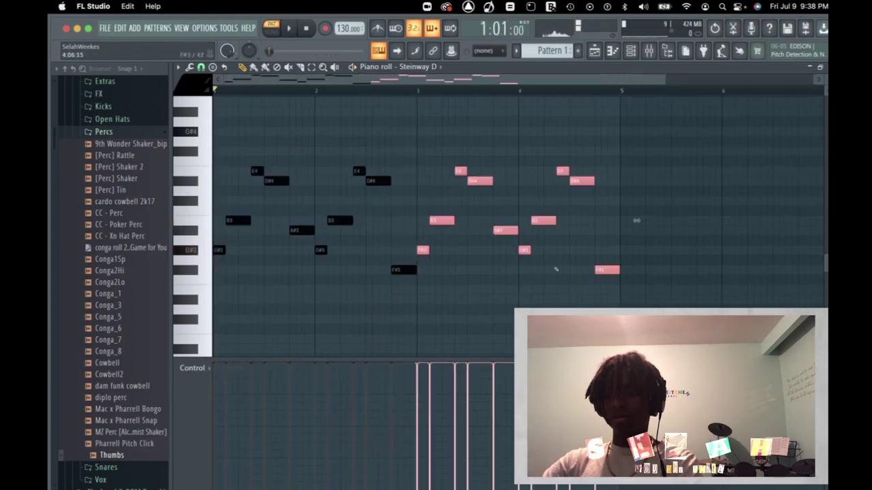
# Step: In bar 3, lower the first note to E3 and the second note to A#3
pyautogui.click(420, 248)
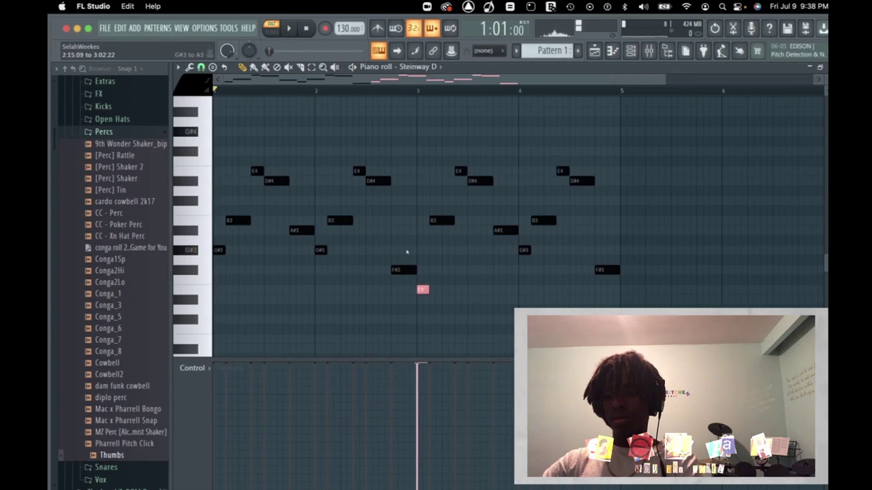
pyautogui.press('space')
pyautogui.moveTo(450, 197); pyautogui.dragTo(442, 239)
pyautogui.hotkey('shift', 'Down')
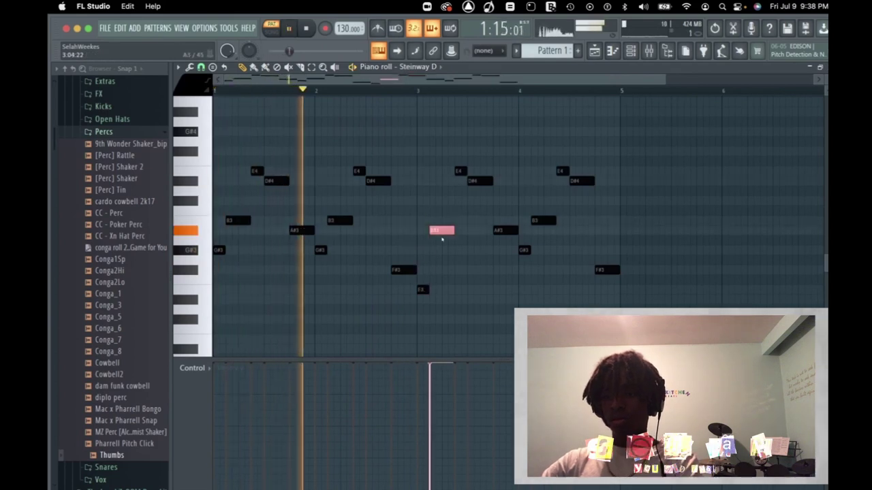
# Step: Lower the first two notes of bar 4 to F#3 and A3, and play the pattern
pyautogui.hscroll(1, 520, 208)
pyautogui.scroll(1, 532, 219)
pyautogui.scroll(1, 532, 219)
pyautogui.moveTo(534, 206); pyautogui.dragTo(500, 282)
pyautogui.press('space')
pyautogui.hotkey('shift', 'Down')
pyautogui.hotkey('shift', 'Down')
pyautogui.press('space')
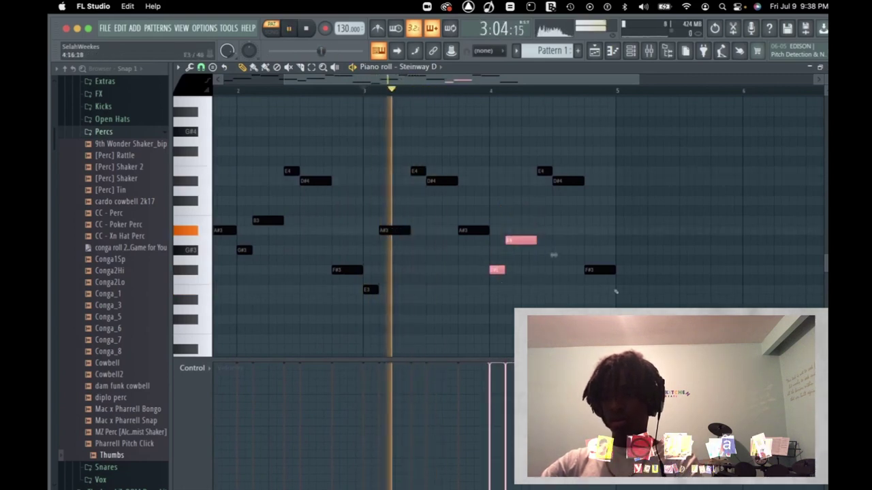
# Step: Raise the last note of bar 4 to C#4 and play back the four-bar melody
pyautogui.click(613, 297)
pyautogui.rightClick(614, 298)
pyautogui.press('space')
pyautogui.moveTo(590, 267); pyautogui.dragTo(588, 197)
pyautogui.press('space')
pyautogui.scroll(-2, 588, 196)
pyautogui.press('space')
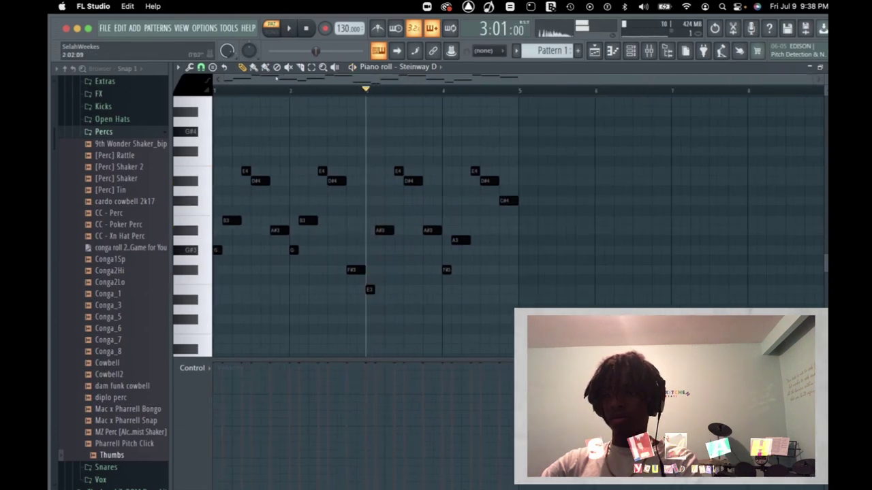
pyautogui.press('space')
pyautogui.scroll(-3, 228, 233)
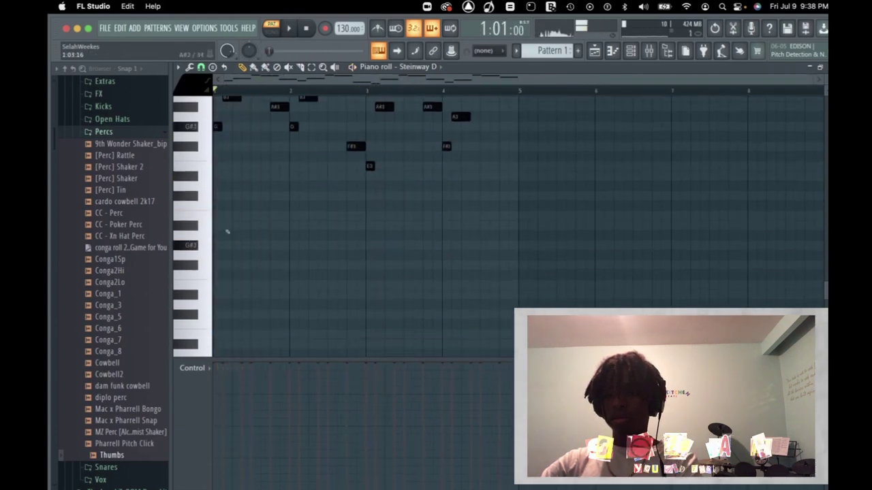
# Step: Add a G#2, B2 and D#3 chord at the start of bar 1, stretch it to one bar, and duplicate it into bar 2
pyautogui.moveTo(224, 224); pyautogui.dragTo(172, 238)
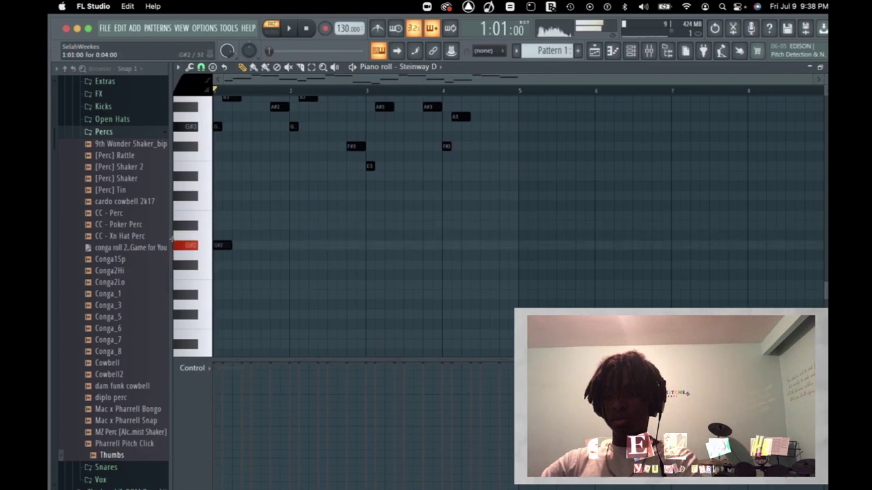
pyautogui.click(225, 215)
pyautogui.click(223, 176)
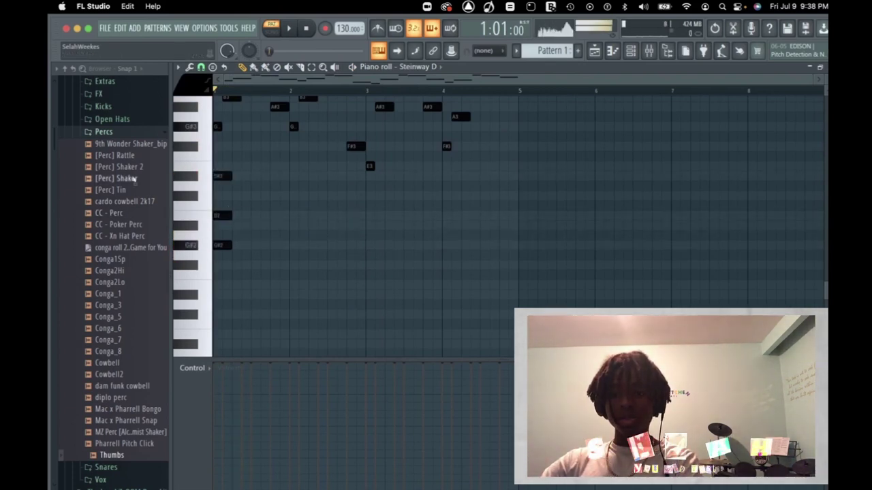
pyautogui.moveTo(238, 155); pyautogui.dragTo(216, 254)
pyautogui.moveTo(230, 175); pyautogui.dragTo(293, 175)
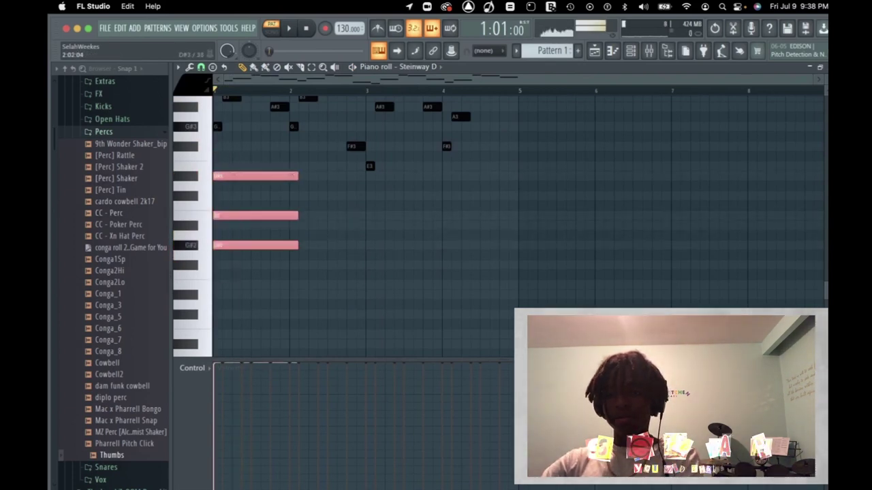
pyautogui.hotkey('ctrl', 'b')
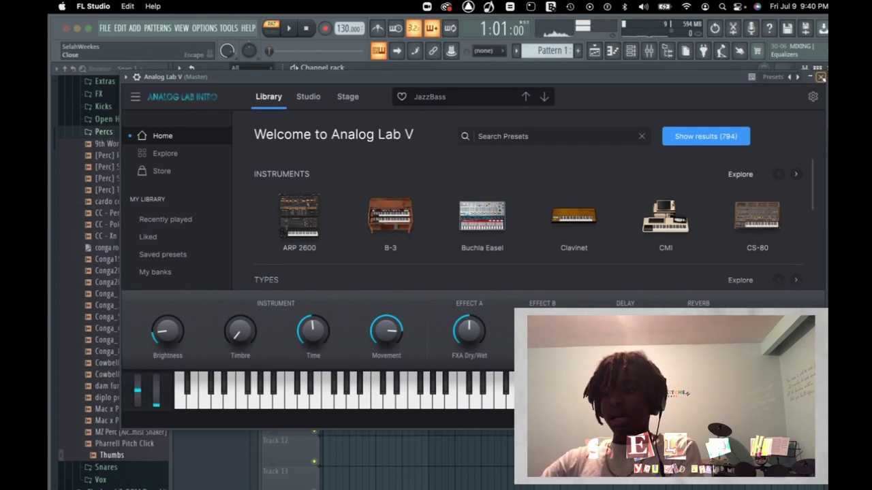
# Step: Place the Pattern 1 clip at the start of Track 1 in the playlist and try to consolidate the track from its start
pyautogui.click(821, 77)
pyautogui.click(386, 156)
pyautogui.moveTo(420, 147); pyautogui.dragTo(362, 126)
pyautogui.rightClick(297, 101)
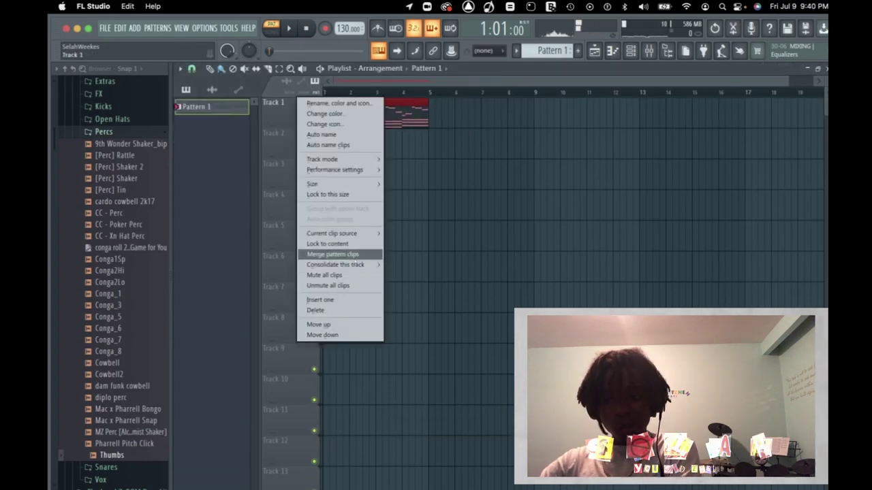
pyautogui.moveTo(380, 266)
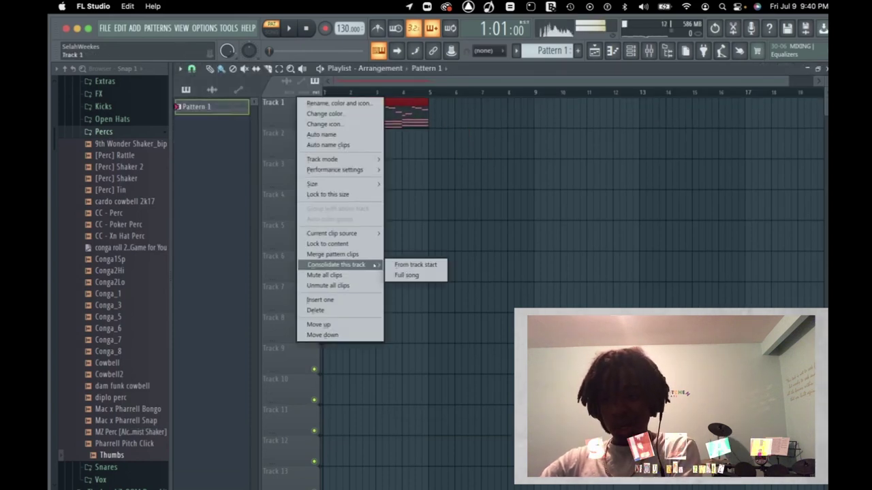
pyautogui.click(417, 265)
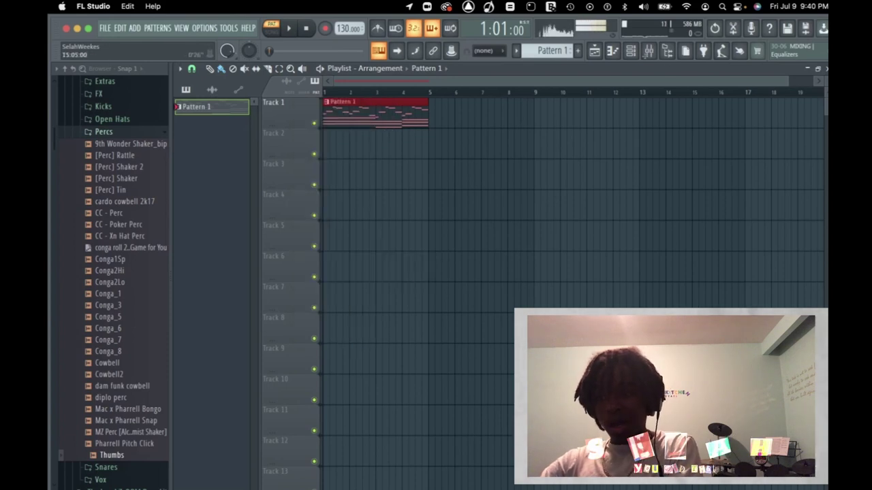
# Step: Duplicate the four-bar Steinway D part into bars 5 to 8 and raise the copy by one octave
pyautogui.click(630, 54)
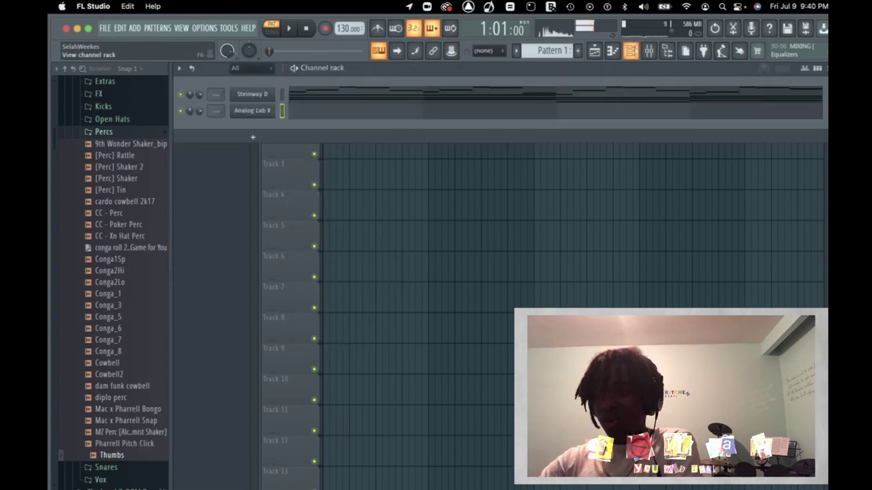
pyautogui.click(481, 97)
pyautogui.scroll(-2, 586, 266)
pyautogui.hotkey('ctrl', 'Up')
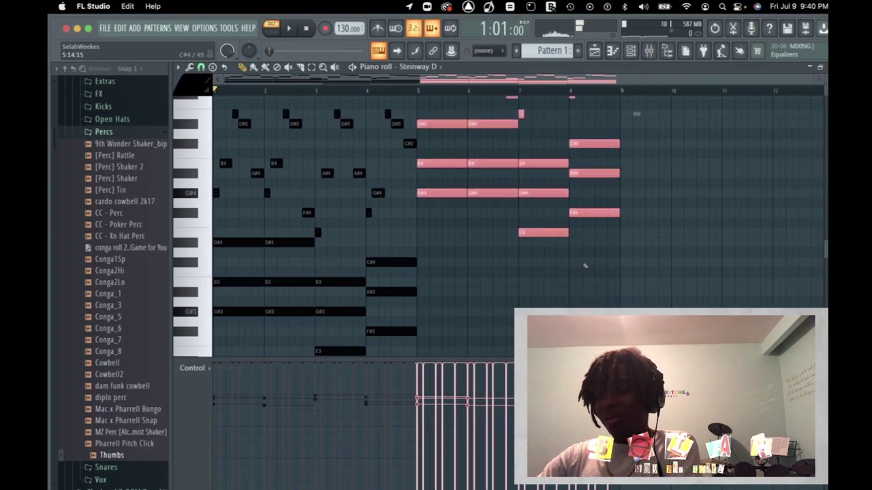
pyautogui.scroll(-3, 593, 262)
pyautogui.click(826, 67)
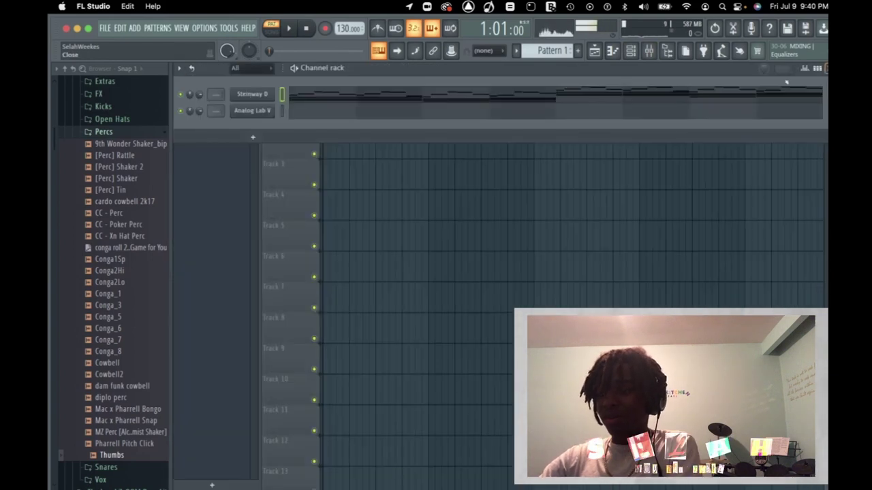
# Step: Add an Analog Lab V channel and paste the copied Steinway D notes into it
pyautogui.rightClick(252, 94)
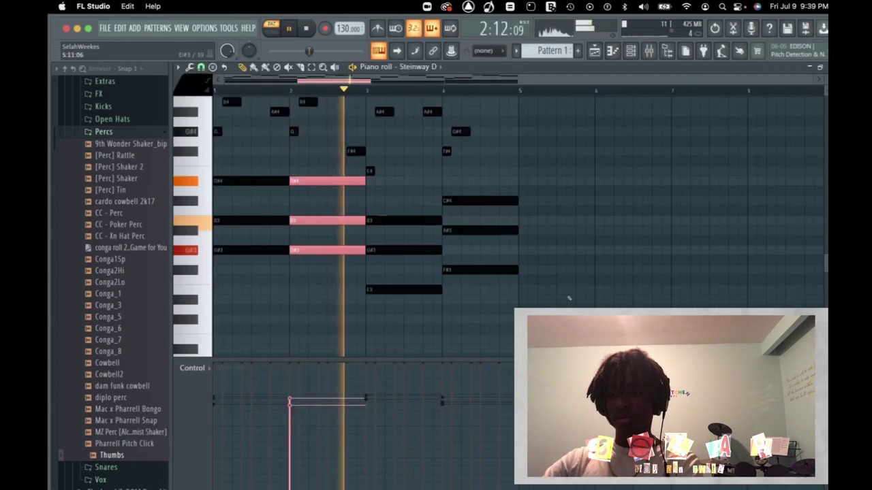
pyautogui.press('F7')
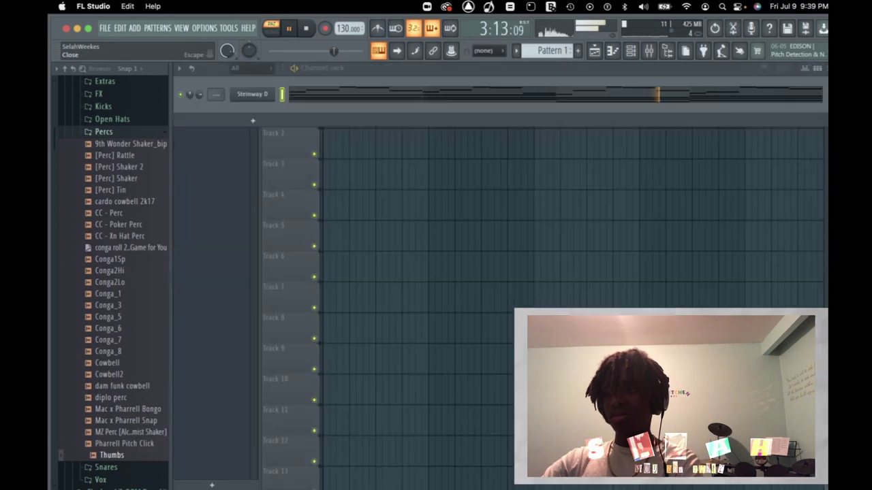
pyautogui.click(252, 122)
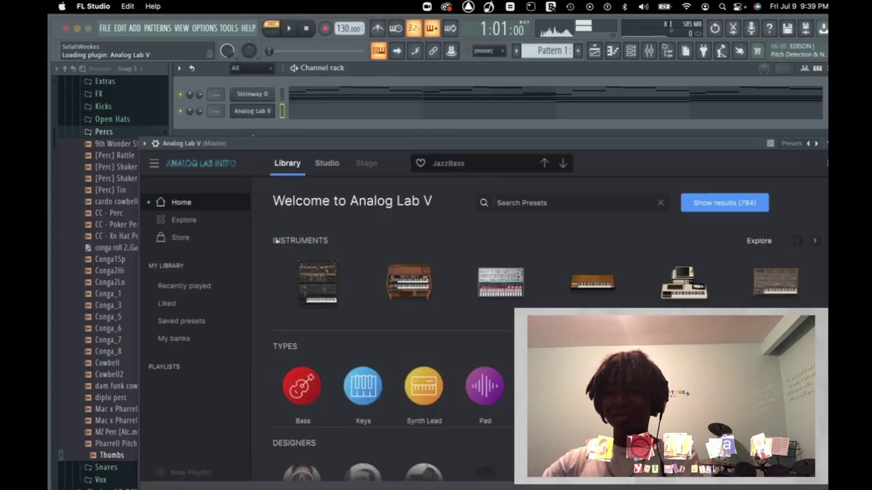
pyautogui.moveTo(330, 143); pyautogui.dragTo(318, 74)
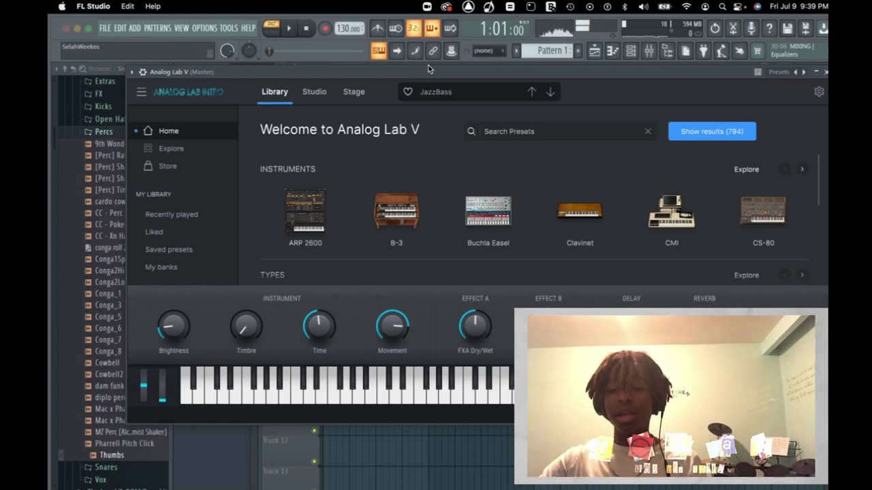
pyautogui.moveTo(429, 68); pyautogui.dragTo(422, 72)
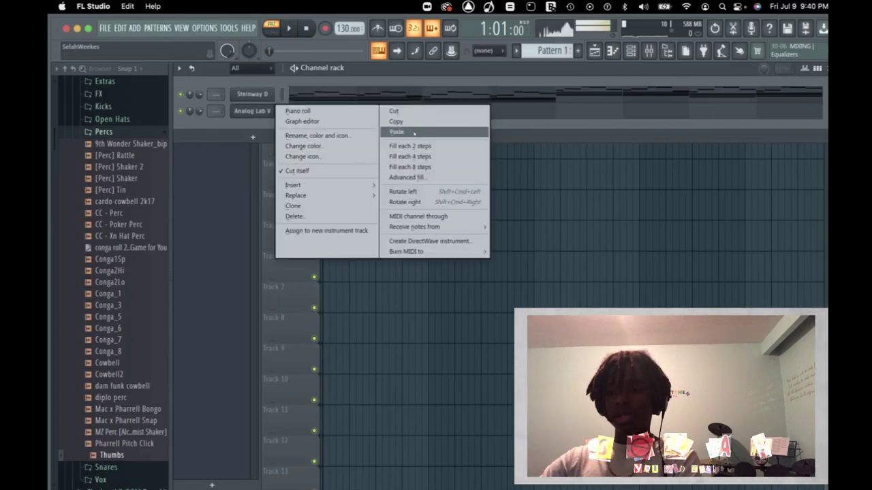
pyautogui.click(396, 131)
# Step: Search the Analog Lab V presets for "dark", load the Dark Aviary preset, and play the pattern with it
pyautogui.click(252, 112)
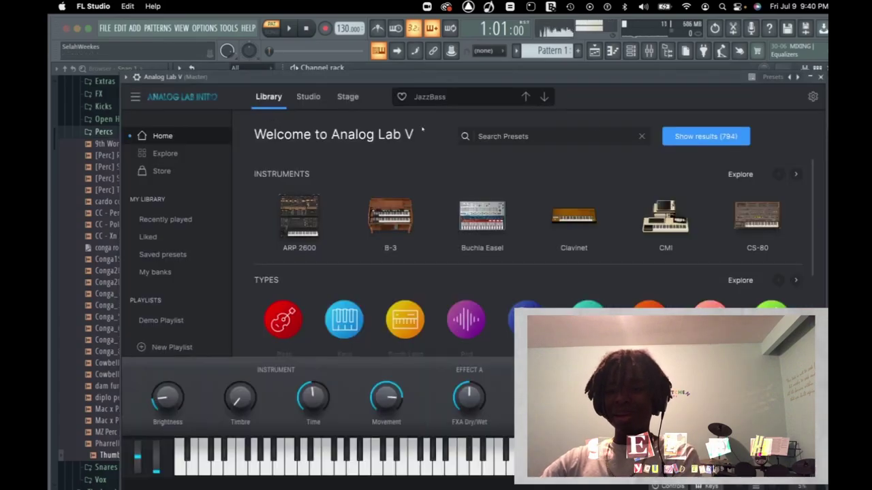
pyautogui.click(576, 139)
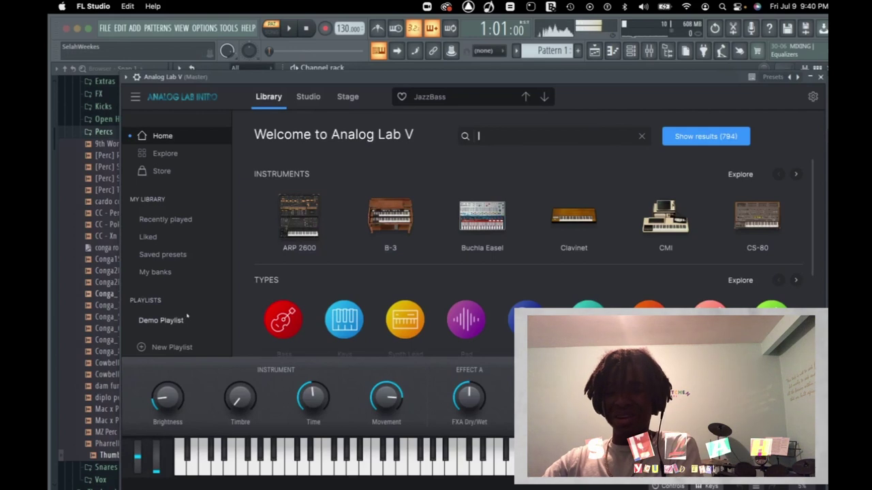
pyautogui.click(156, 271)
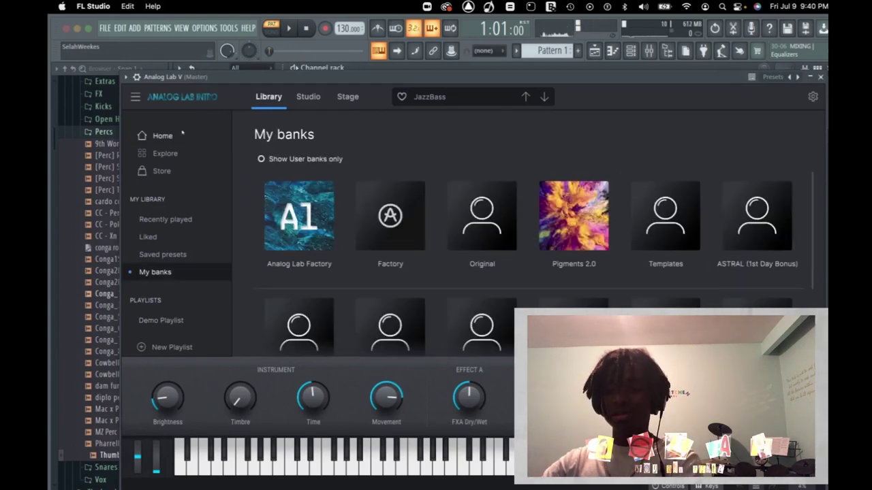
pyautogui.click(480, 136)
pyautogui.write('dark')
pyautogui.click(710, 136)
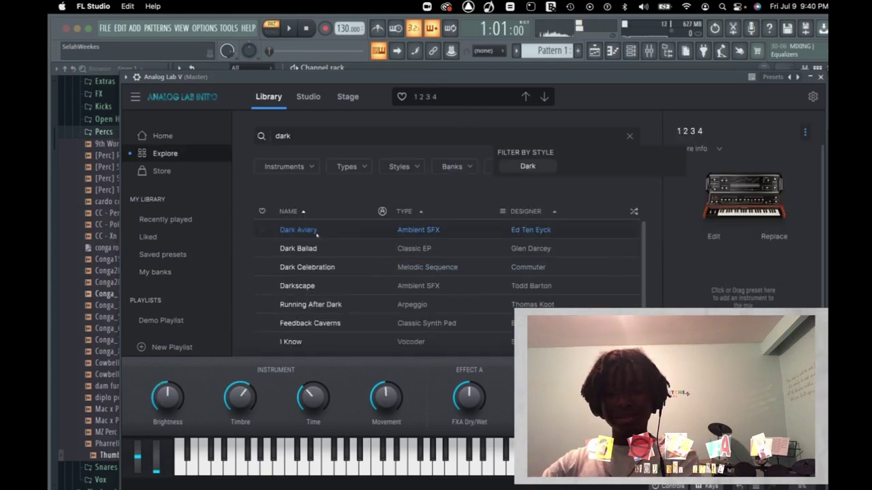
pyautogui.click(317, 232)
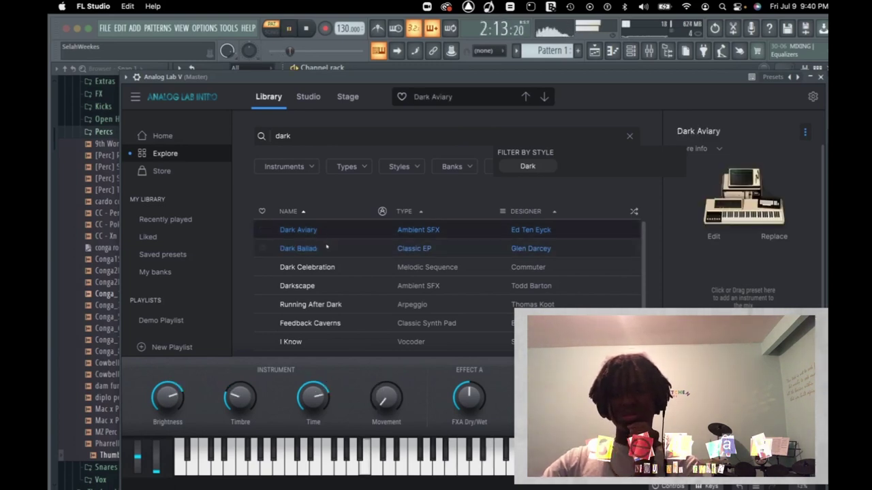
pyautogui.click(821, 77)
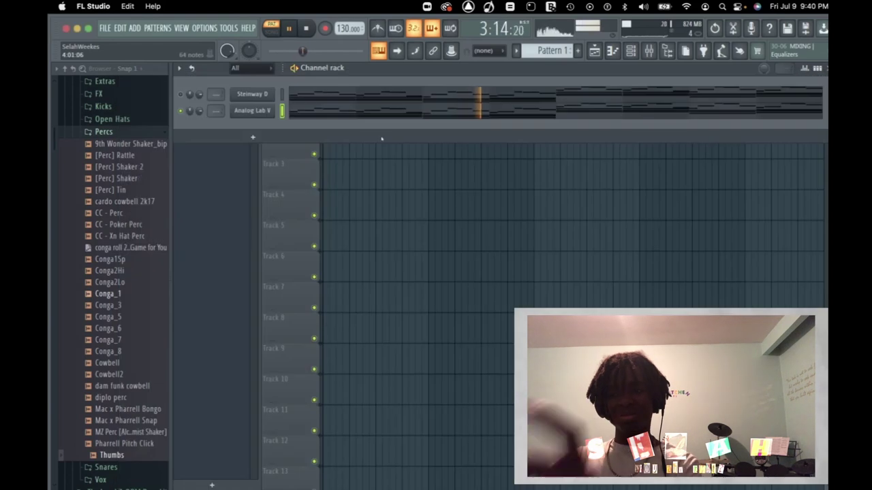
# Step: Open the Analog Lab V piano roll and play the part from bar 5
pyautogui.click(388, 114)
pyautogui.press('space')
pyautogui.click(419, 90)
pyautogui.press('space')
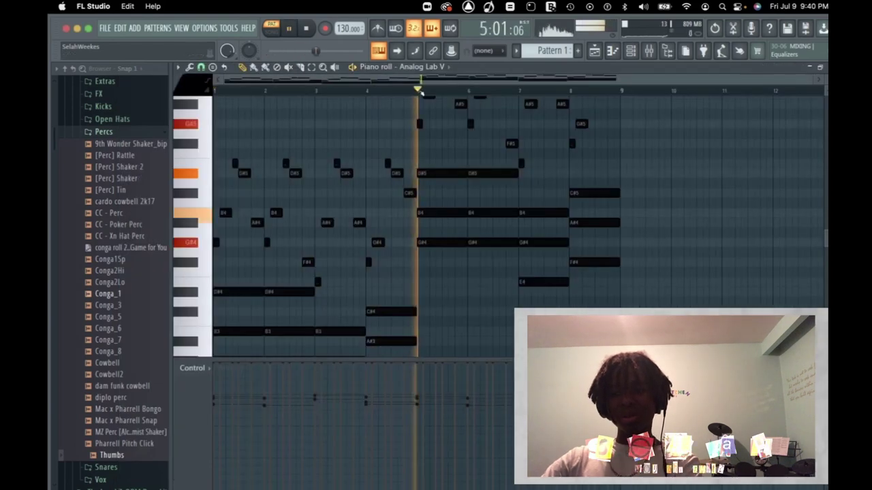
# Step: Stop playback and raise all Analog Lab V notes in bars 1 to 4 by one octave
pyautogui.scroll(-4, 445, 325)
pyautogui.moveTo(399, 310); pyautogui.dragTo(147, 28)
pyautogui.press('space')
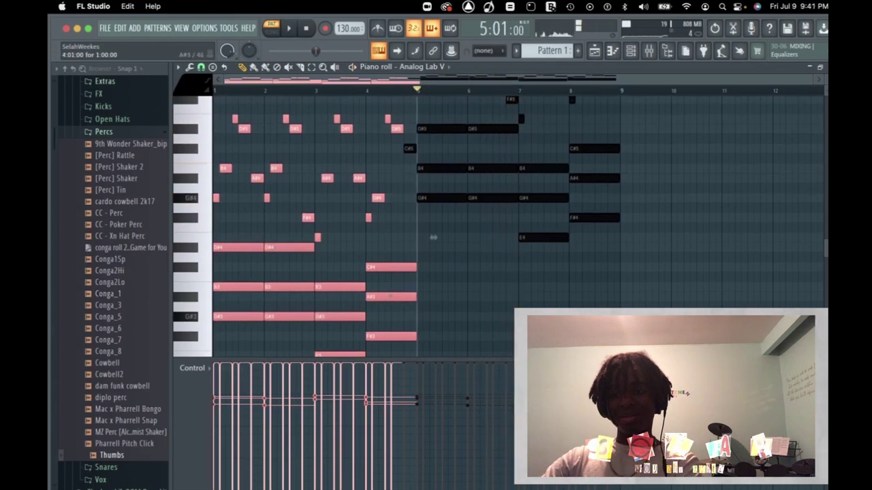
pyautogui.scroll(-3, 416, 308)
pyautogui.moveTo(411, 313); pyautogui.dragTo(146, 28)
pyautogui.press('super+Up')
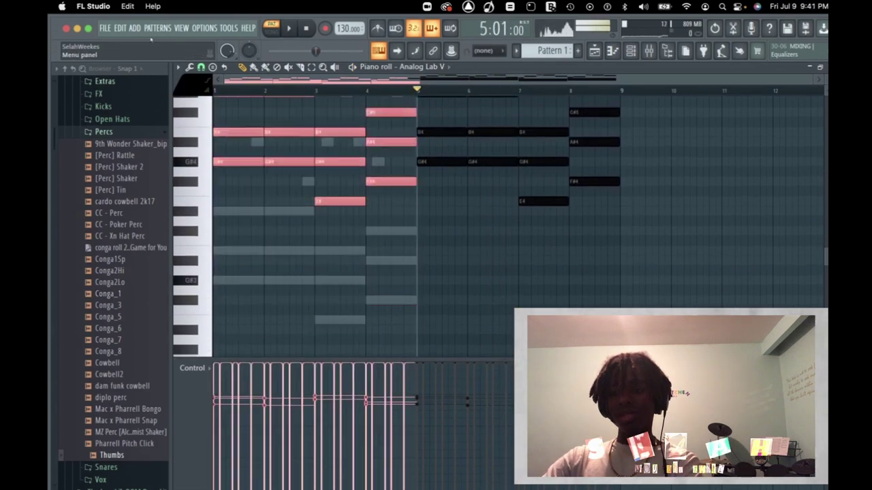
# Step: Delete all the chord notes in bars 1 to 8 of the Analog Lab V part and play back the remaining melody
pyautogui.scroll(2, 538, 129)
pyautogui.keyDown('super'); pyautogui.click(675, 280); pyautogui.keyUp('super')
pyautogui.moveTo(674, 281); pyautogui.dragTo(213, 112)
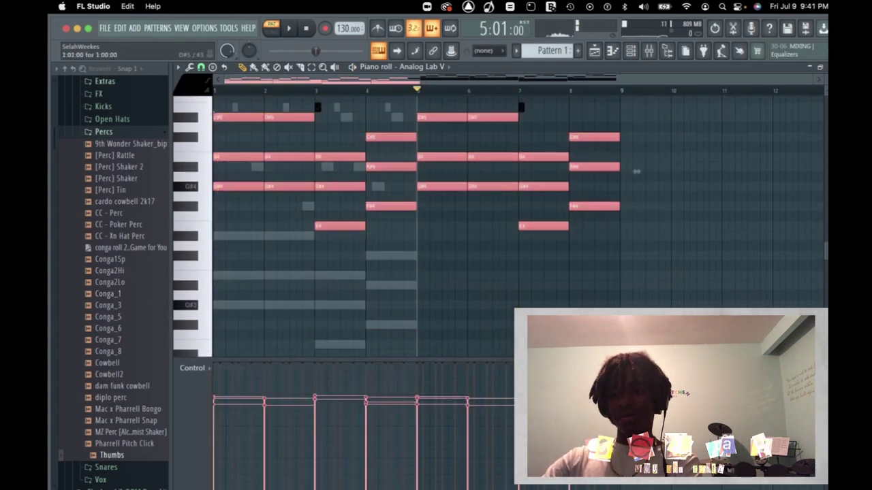
pyautogui.press('Delete')
pyautogui.press('space')
pyautogui.scroll(3, 626, 137)
pyautogui.click(820, 67)
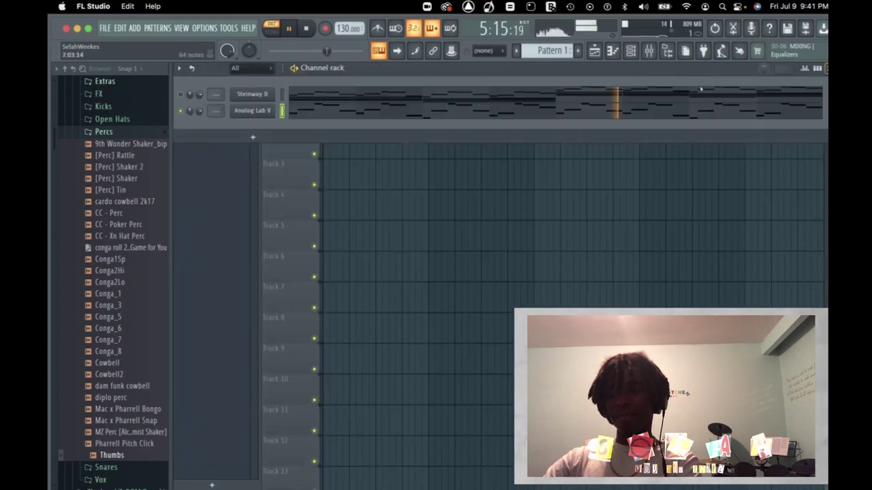
# Step: Clone the Analog Lab V channel and search the clone's presets for "dark"
pyautogui.rightClick(258, 110)
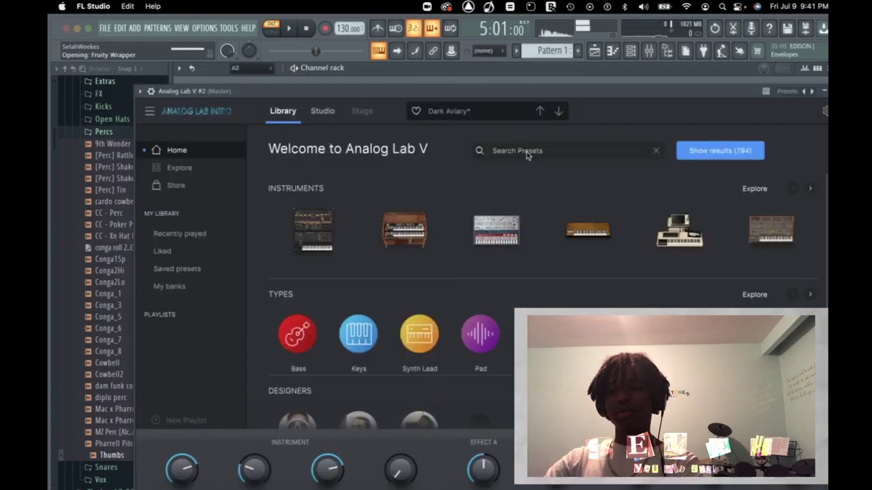
pyautogui.click(527, 153)
pyautogui.write('da')
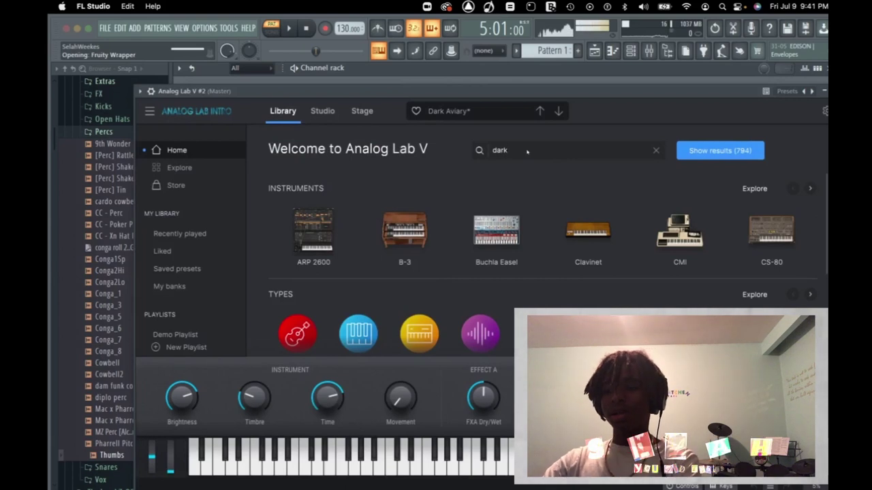
pyautogui.write('rk')
pyautogui.click(702, 149)
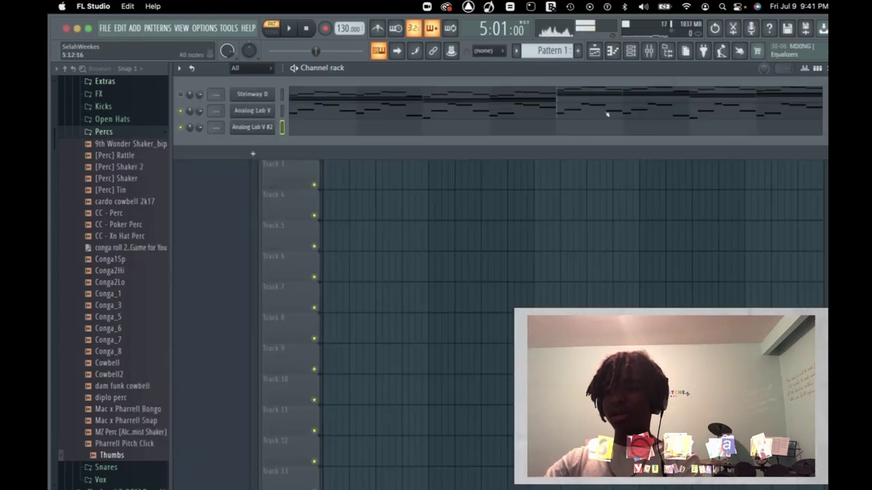
# Step: Copy the Steinway D notes and paste them into the Analog Lab V #2 channel
pyautogui.rightClick(240, 94)
pyautogui.click(404, 102)
pyautogui.rightClick(259, 126)
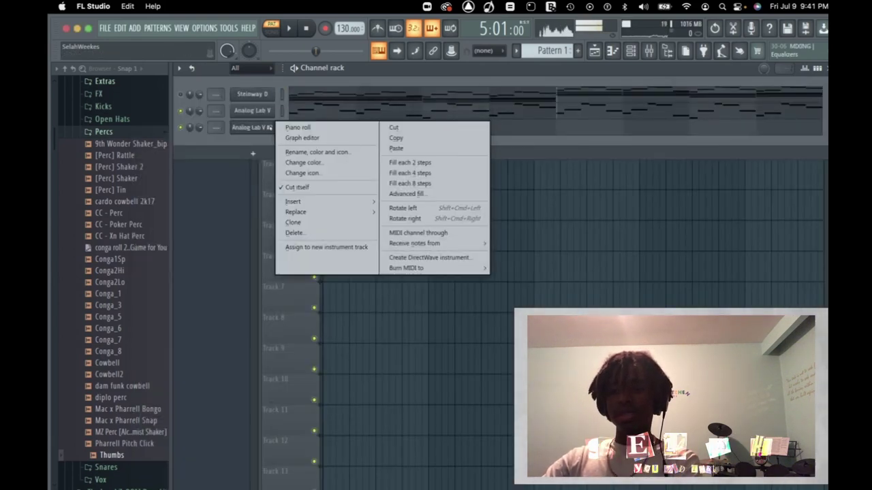
pyautogui.click(419, 148)
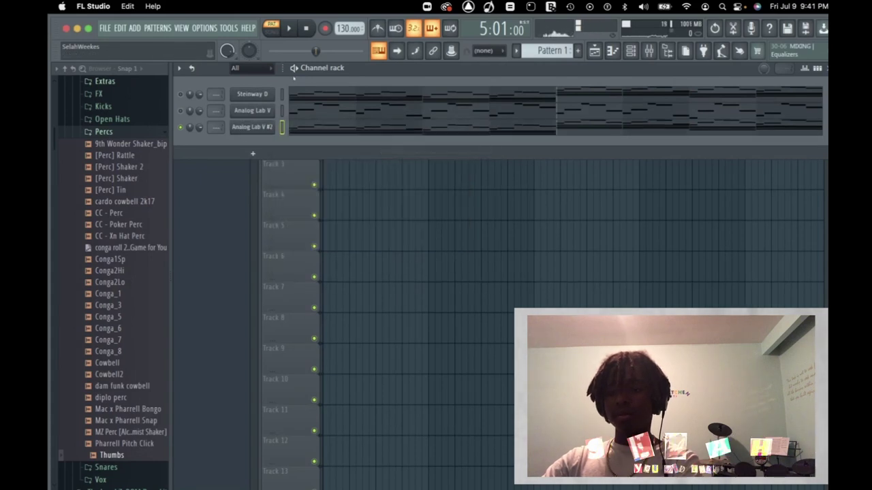
# Step: Open the ASTRAL (1st Day Bonus) bank in Analog Lab V #2 and sort its presets by type
pyautogui.click(253, 128)
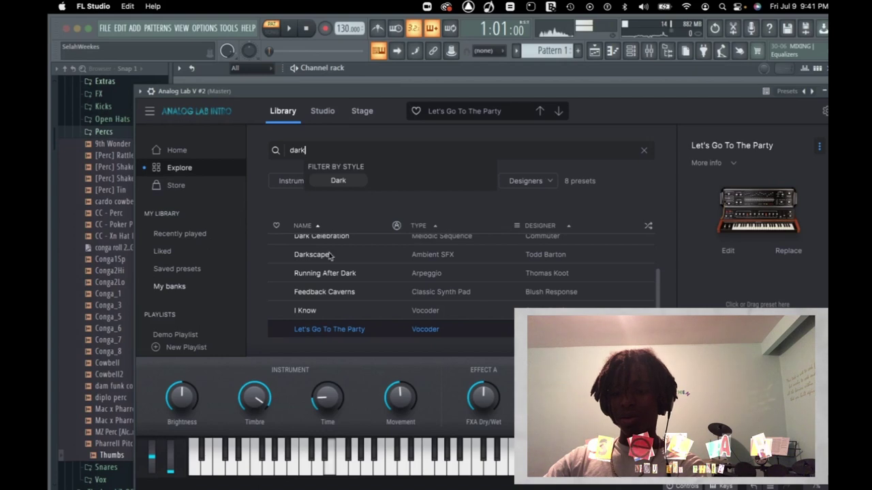
pyautogui.click(231, 274)
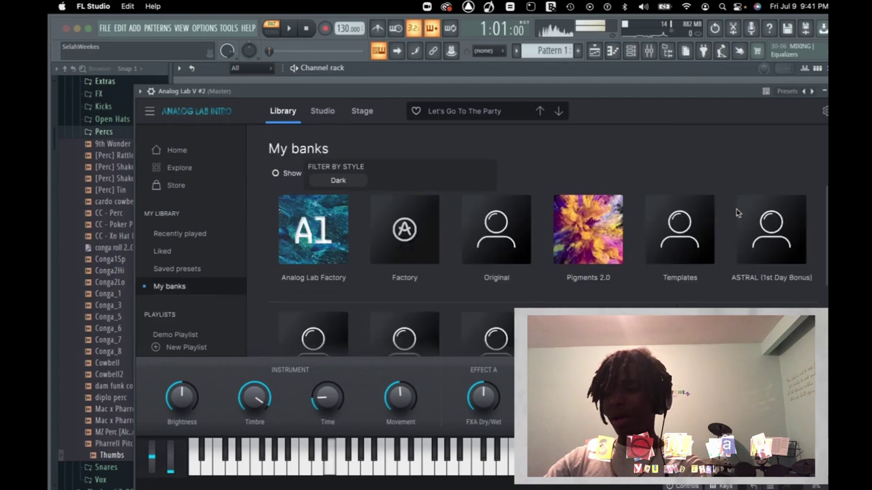
pyautogui.click(771, 230)
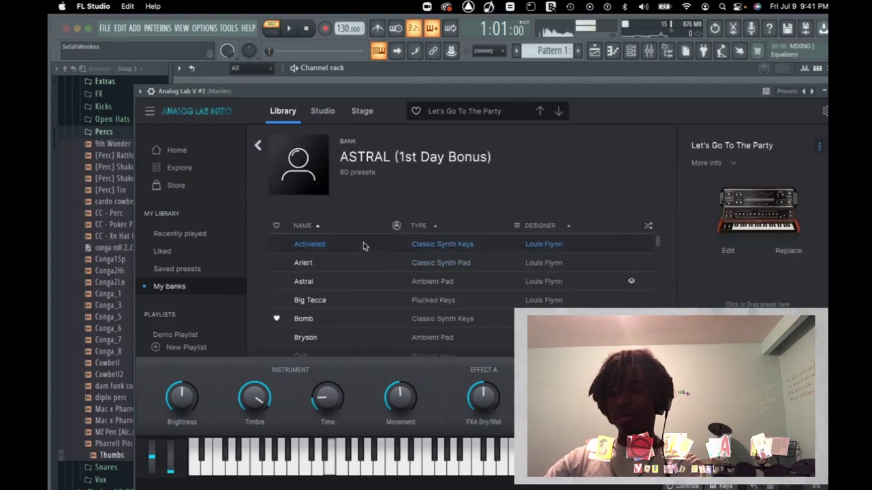
pyautogui.scroll(-3, 371, 254)
pyautogui.scroll(-2, 371, 255)
pyautogui.click(432, 225)
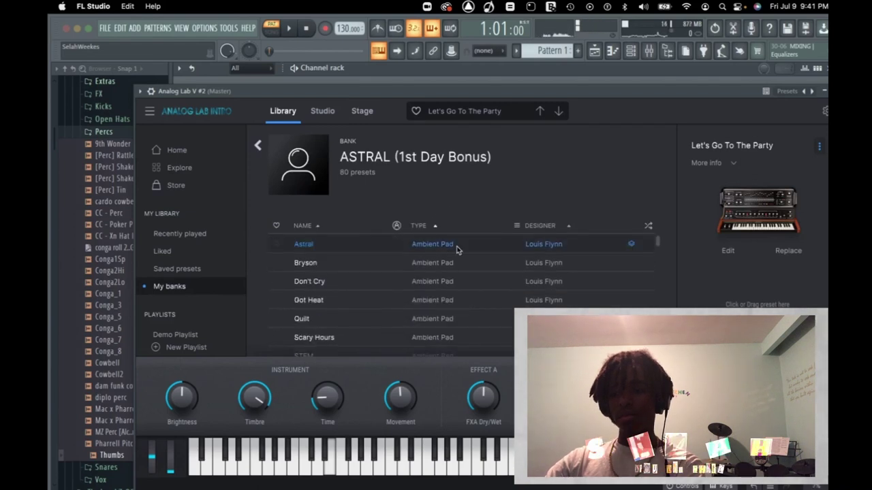
# Step: Load the Astral ambient pad preset in Analog Lab V #2 and play back the pattern
pyautogui.click(456, 250)
pyautogui.press('space')
pyautogui.press('Escape')
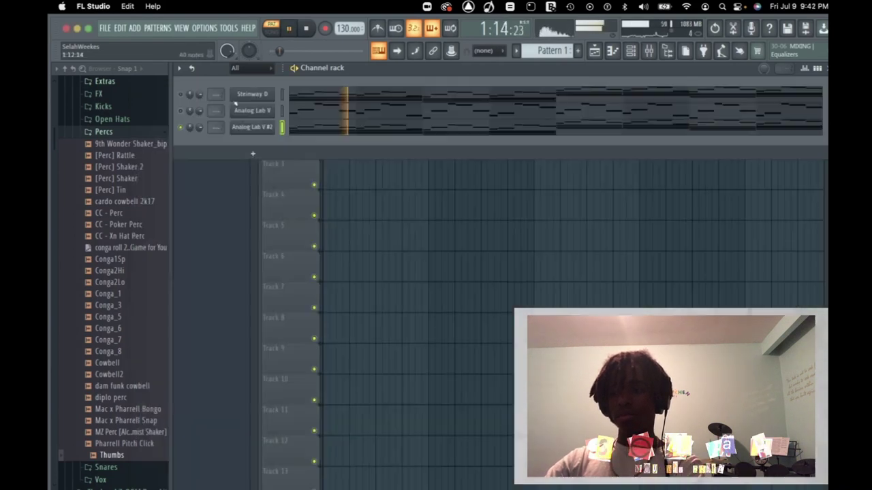
# Step: Delete the melody notes in bars 1 to 4 of the Analog Lab V #2 part, keeping the chords
pyautogui.click(343, 128)
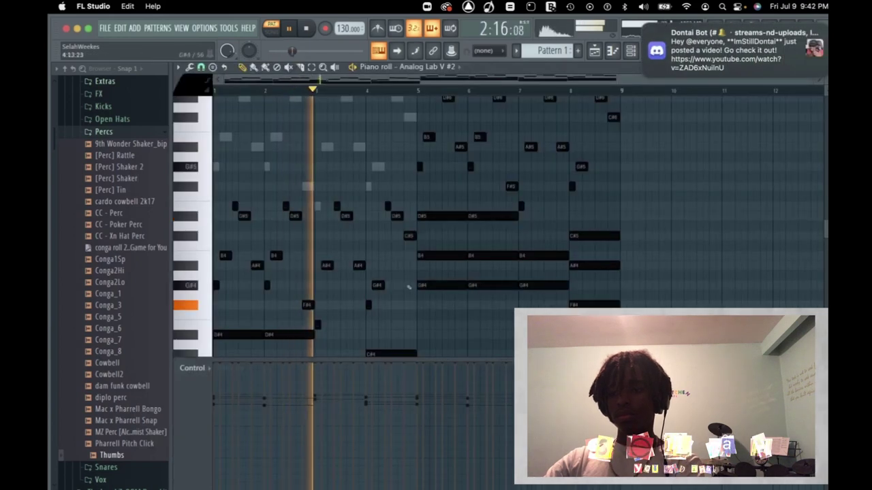
pyautogui.moveTo(412, 319); pyautogui.dragTo(115, 105)
pyautogui.press('Delete')
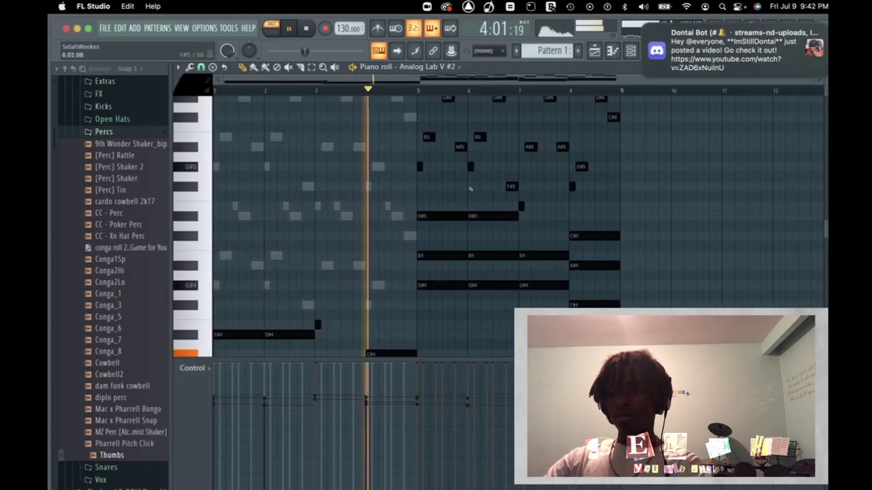
# Step: Copy the melody notes from bars 5 to 8 of Analog Lab V #2 and paste them into bars 1 to 4
pyautogui.moveTo(644, 211); pyautogui.dragTo(412, 94)
pyautogui.scroll(-1, 562, 233)
pyautogui.moveTo(672, 197); pyautogui.dragTo(306, 298)
pyautogui.scroll(-4, 636, 244)
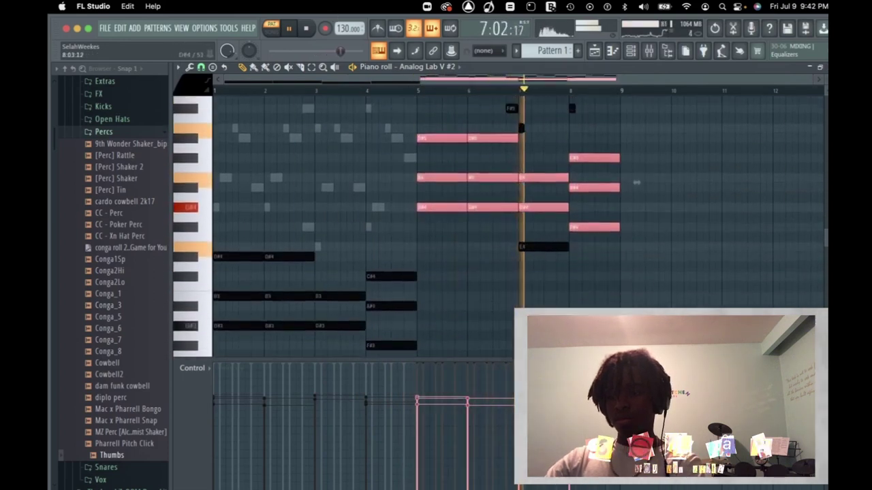
pyautogui.scroll(5, 644, 232)
pyautogui.click(653, 218)
pyautogui.moveTo(653, 218); pyautogui.dragTo(409, 96)
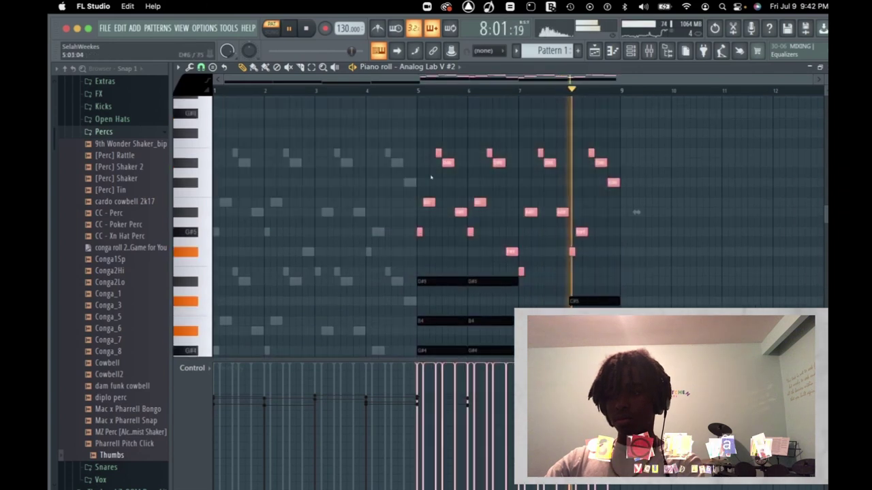
pyautogui.press('space')
pyautogui.press('super+v')
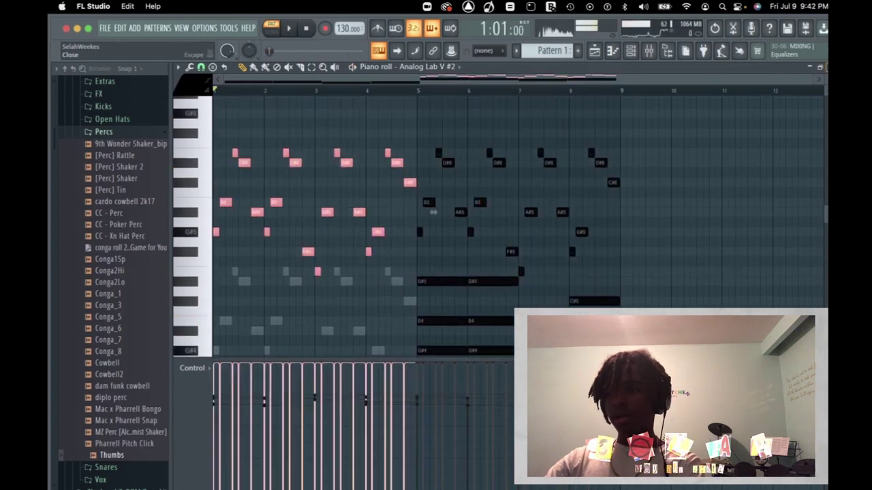
# Step: Close the piano roll and add a Sakura instrument channel to the channel rack
pyautogui.press('Escape')
pyautogui.click(246, 152)
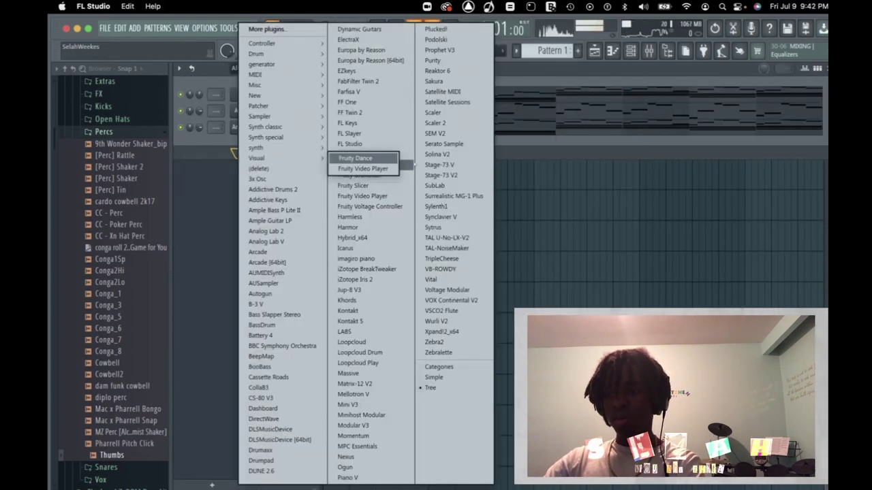
pyautogui.moveTo(290, 41)
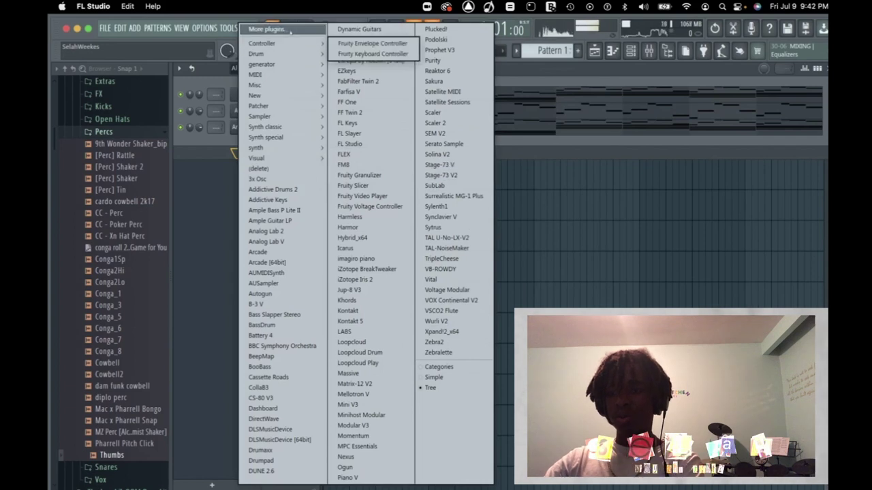
pyautogui.click(433, 81)
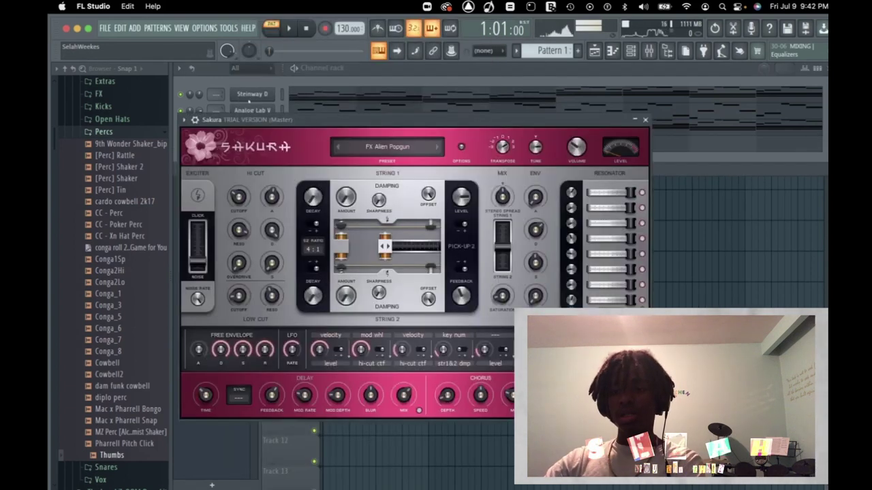
# Step: Copy the Steinway D notes and paste them into the Sakura channel
pyautogui.rightClick(252, 95)
pyautogui.click(423, 106)
pyautogui.rightClick(252, 143)
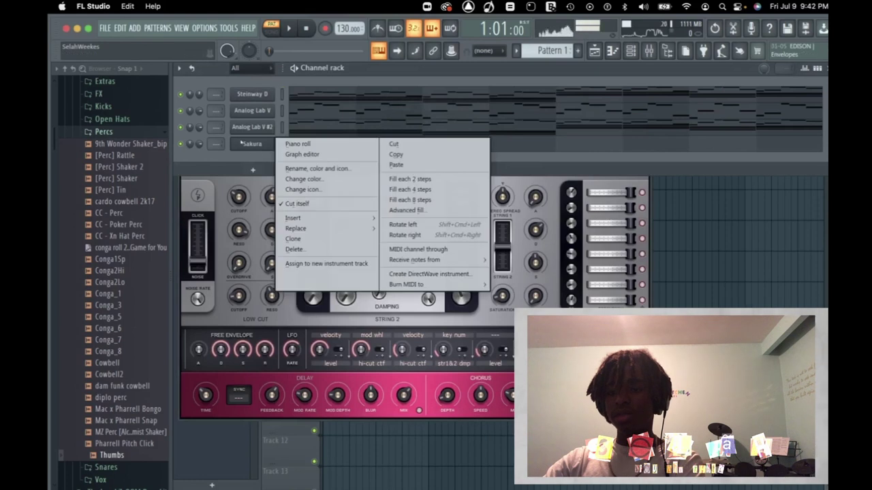
pyautogui.click(397, 162)
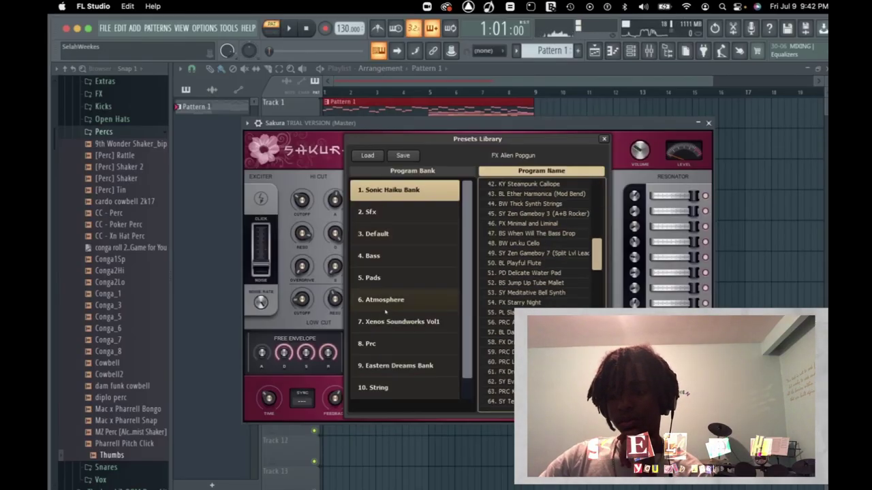
# Step: Audition presets in Sakura's Pads bank and load PAD A Kind of Pipe FG
pyautogui.click(382, 278)
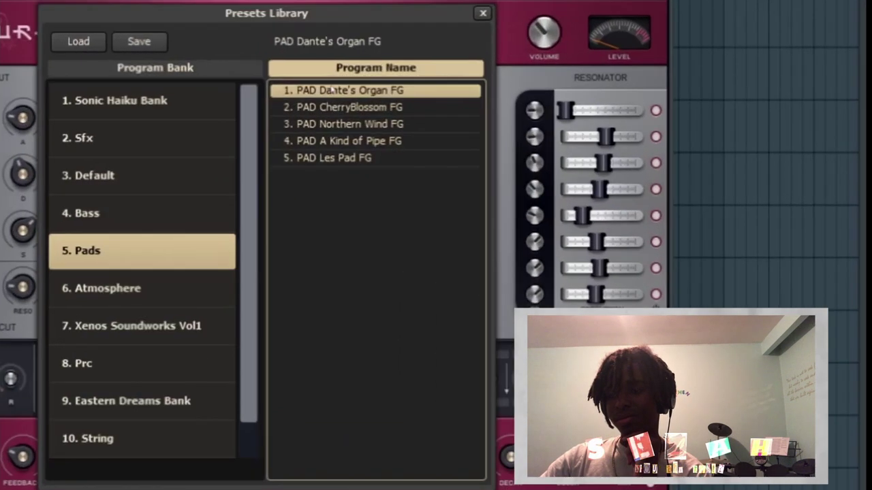
pyautogui.click(516, 194)
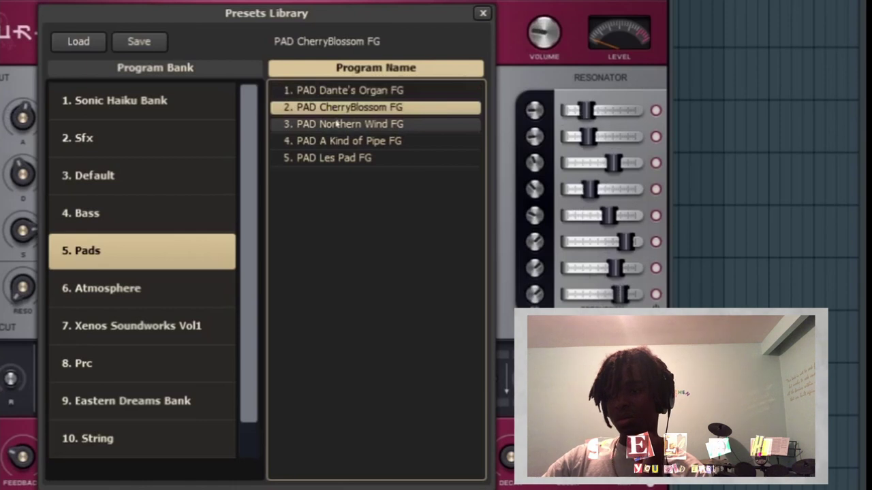
pyautogui.click(337, 124)
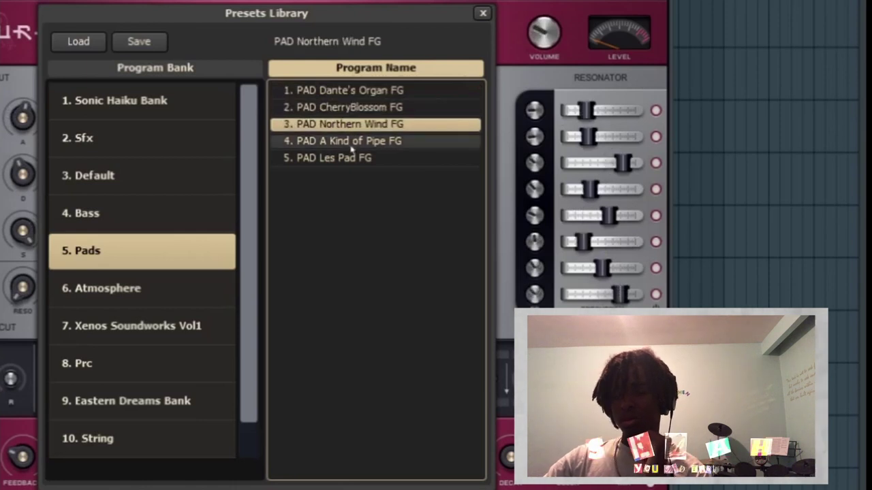
pyautogui.click(352, 144)
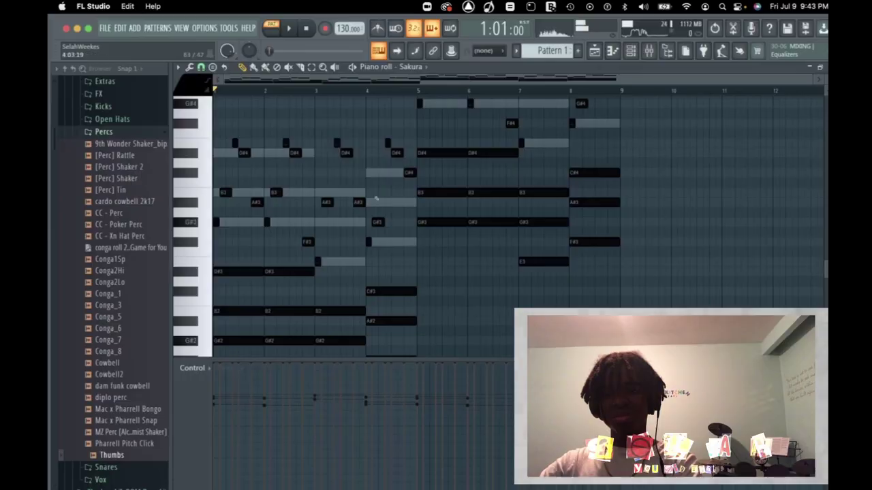
# Step: Delete all the melody notes in bars 1 to 8 of the Sakura part, leaving only the chords
pyautogui.scroll(-4, 375, 199)
pyautogui.scroll(4, 422, 273)
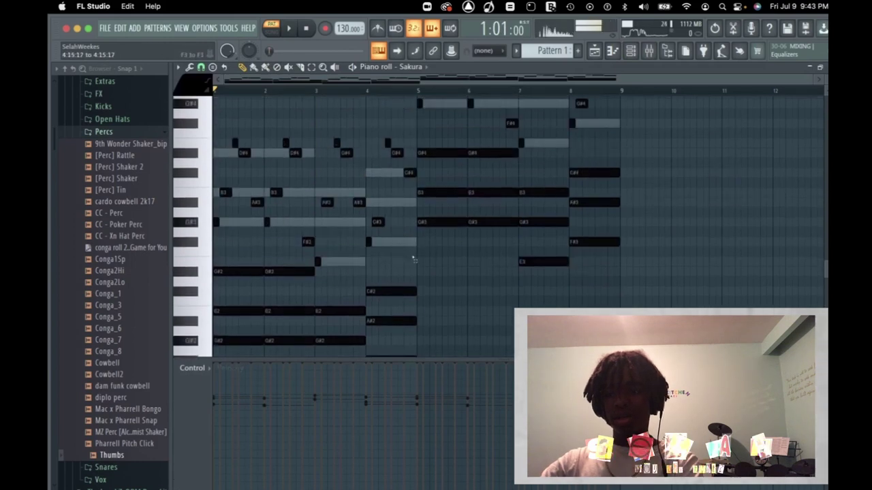
pyautogui.scroll(1, 413, 260)
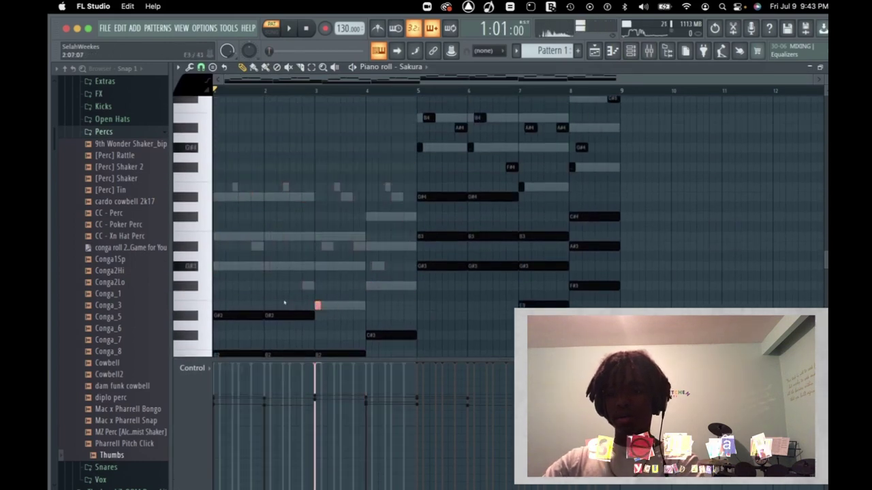
pyautogui.moveTo(625, 189); pyautogui.dragTo(408, 89)
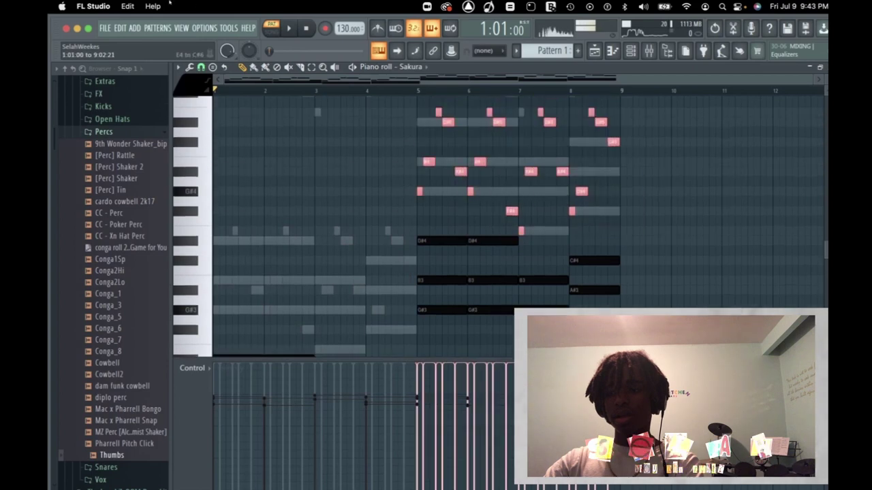
pyautogui.press('Delete')
pyautogui.press('space')
# Step: Raise the Sakura chord notes in bars 1 to 4 by one octave and play back the part
pyautogui.scroll(-3, 395, 145)
pyautogui.moveTo(420, 232); pyautogui.dragTo(66, 409)
pyautogui.hotkey('ctrl', 'Up')
pyautogui.press('space')
pyautogui.press('space')
pyautogui.scroll(2, 424, 263)
pyautogui.click(468, 304)
pyautogui.rightClick(472, 305)
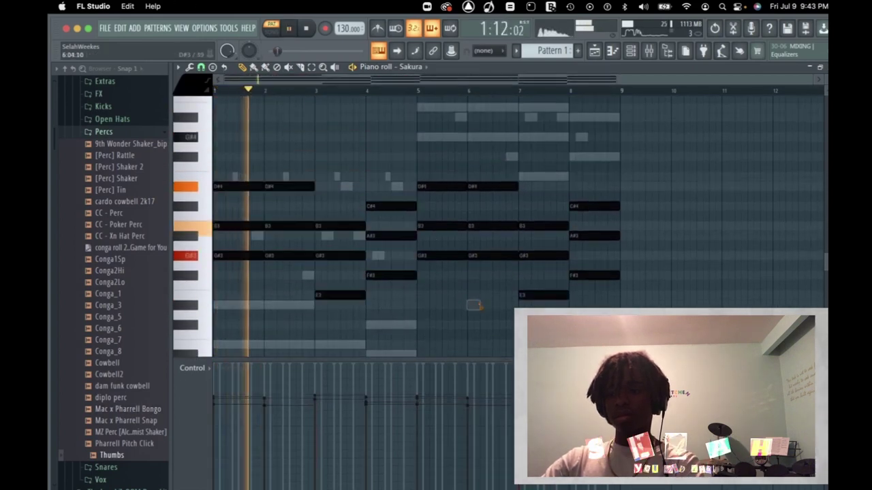
pyautogui.press('space')
# Step: Chop the Sakura chords into repeated short notes using the chopper's Default pattern
pyautogui.hotkey('alt', 'u')
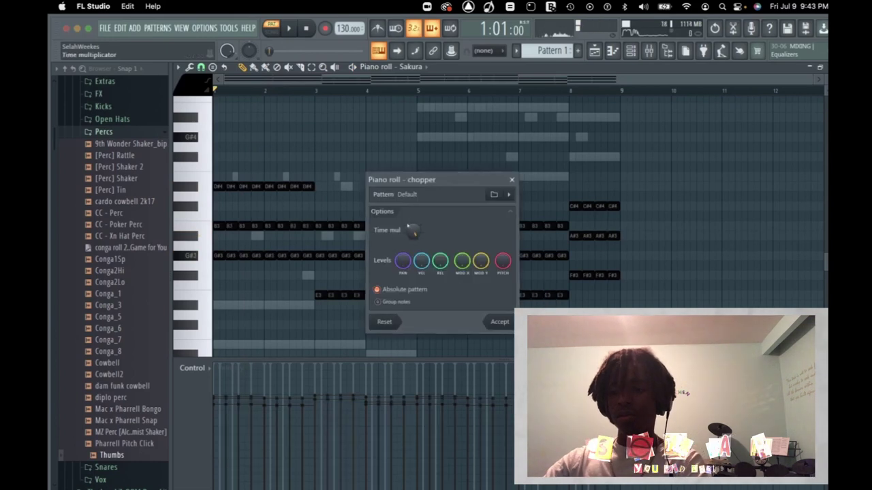
pyautogui.press('space')
pyautogui.click(504, 323)
pyautogui.scroll(1, 320, 248)
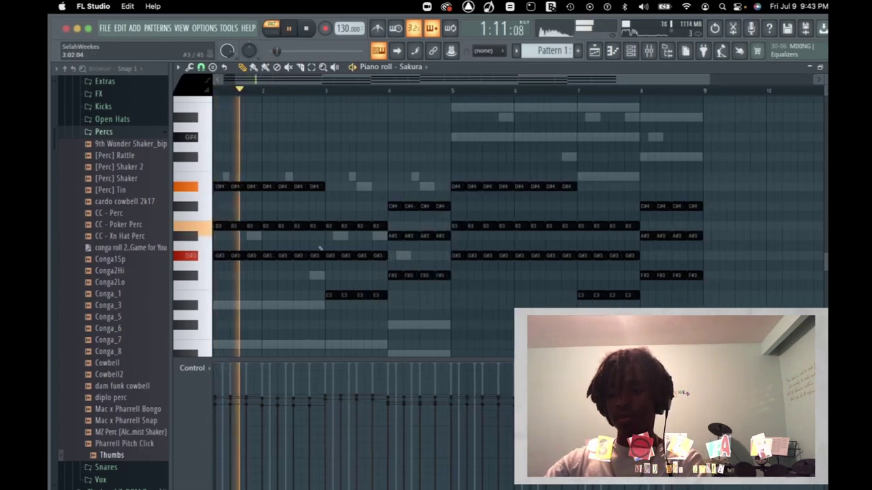
# Step: Shorten all the chopped Sakura chord notes to leave gaps between them and listen to the result
pyautogui.scroll(-1, 320, 248)
pyautogui.hotkey('ctrl', 'a')
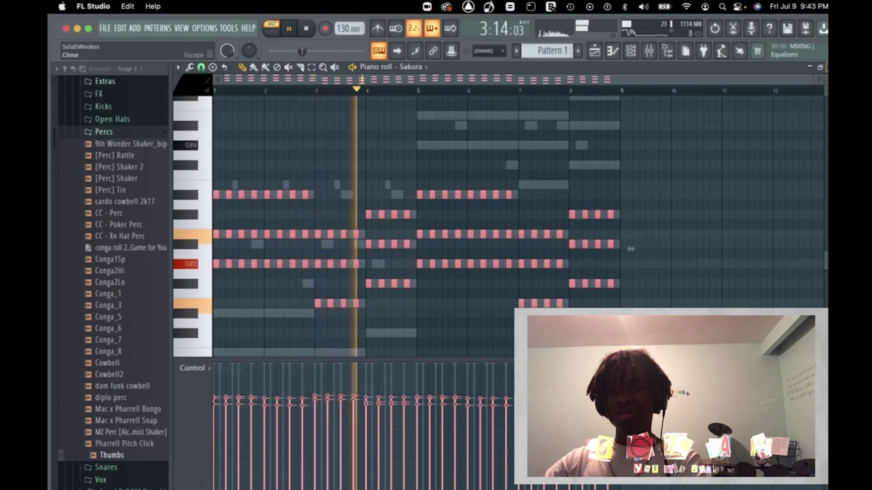
pyautogui.press('Escape')
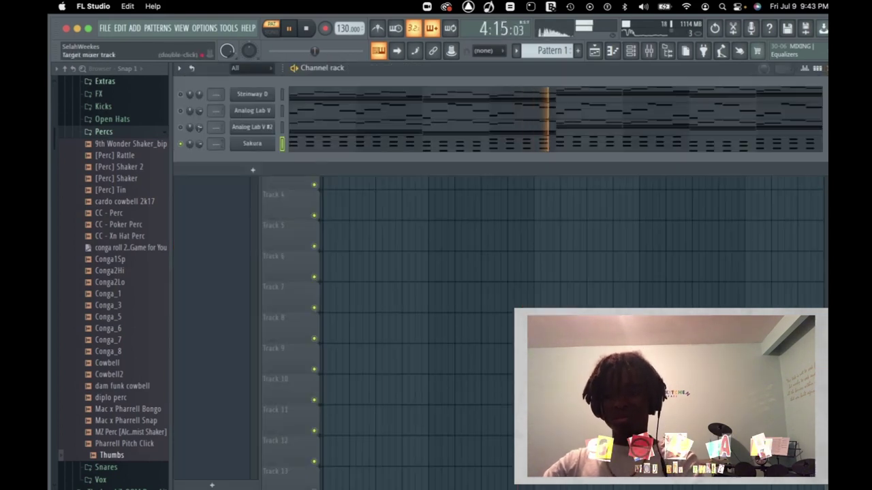
pyautogui.press('space')
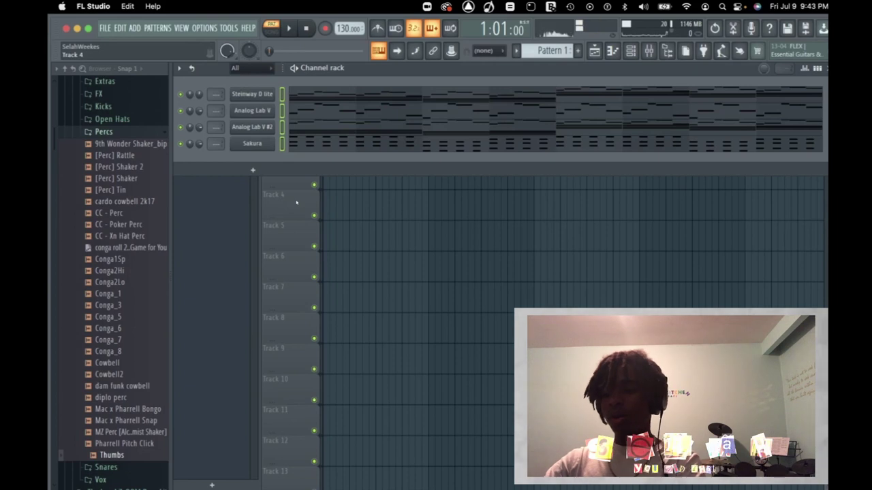
# Step: Route the four instrument channels to mixer tracks 1 to 4 and solo Analog Lab V #2
pyautogui.press('F9')
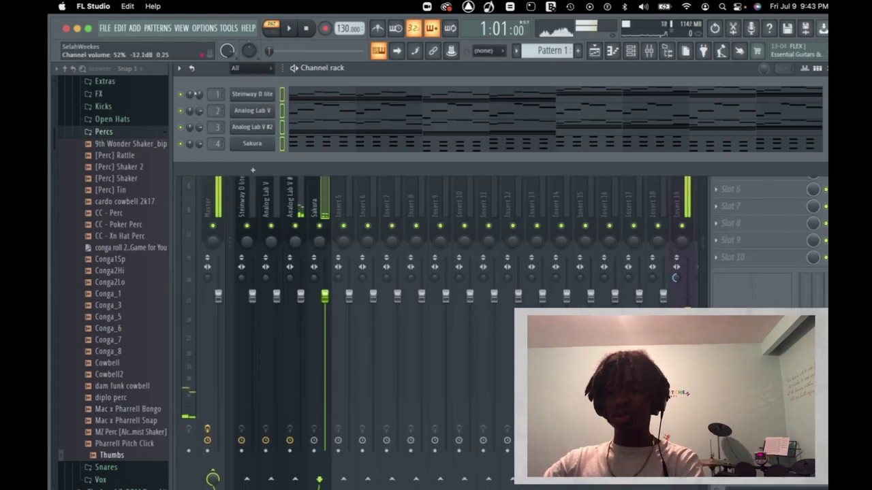
pyautogui.rightClick(181, 128)
# Step: Add Chorus JUN-6 to the first effect slot of the Analog Lab V #2 mixer track
pyautogui.click(297, 217)
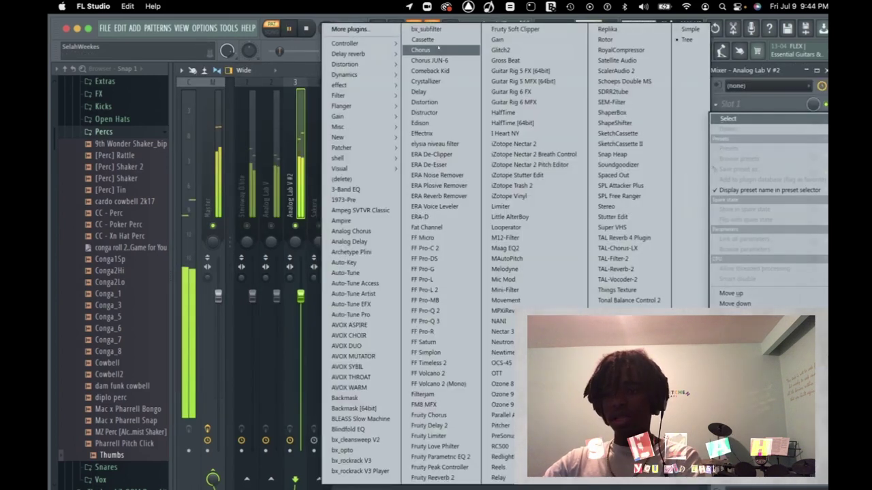
pyautogui.click(431, 61)
pyautogui.press('space')
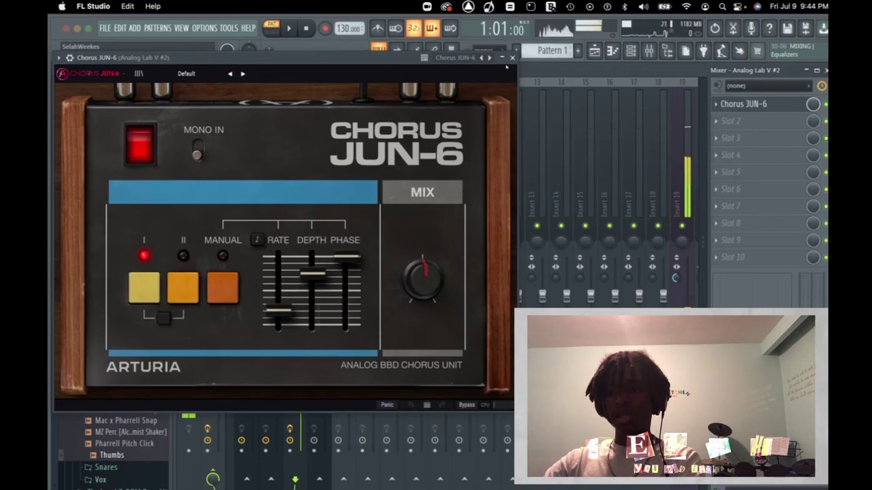
pyautogui.click(513, 58)
# Step: Add SketchCassette II to the second effect slot of Analog Lab V #2 with the Lofi preset Outer Space Phone Call
pyautogui.click(742, 121)
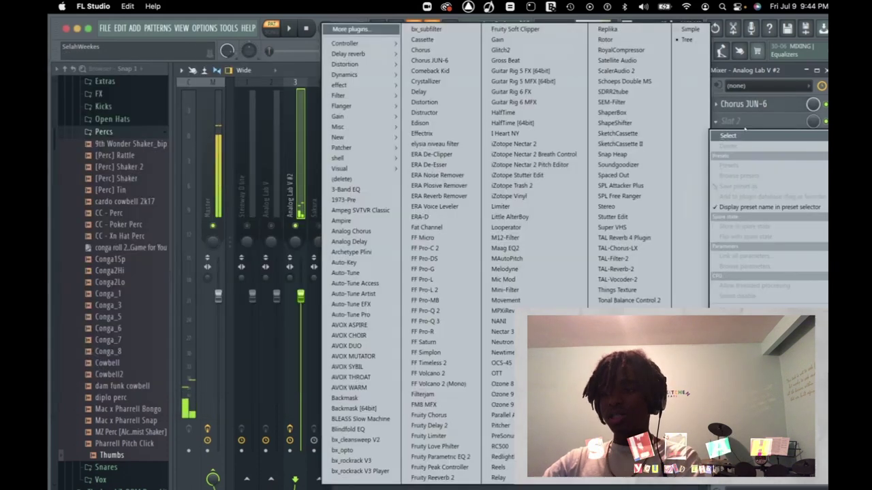
pyautogui.click(632, 144)
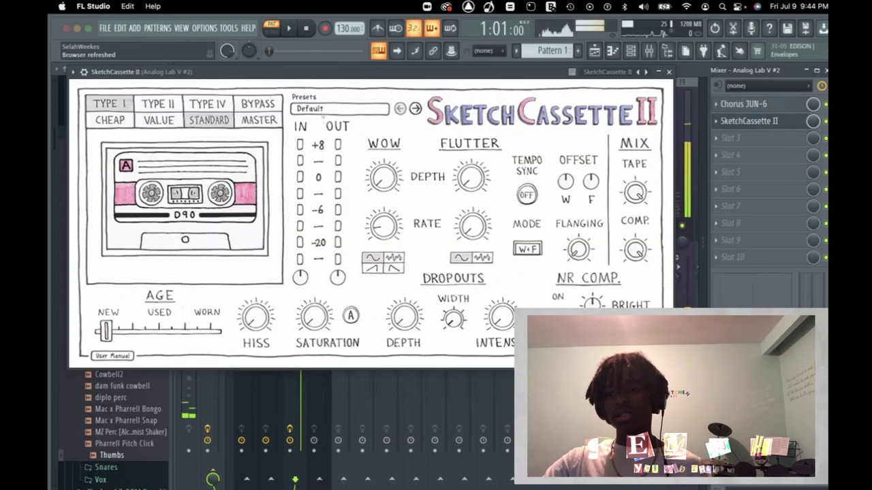
pyautogui.click(322, 109)
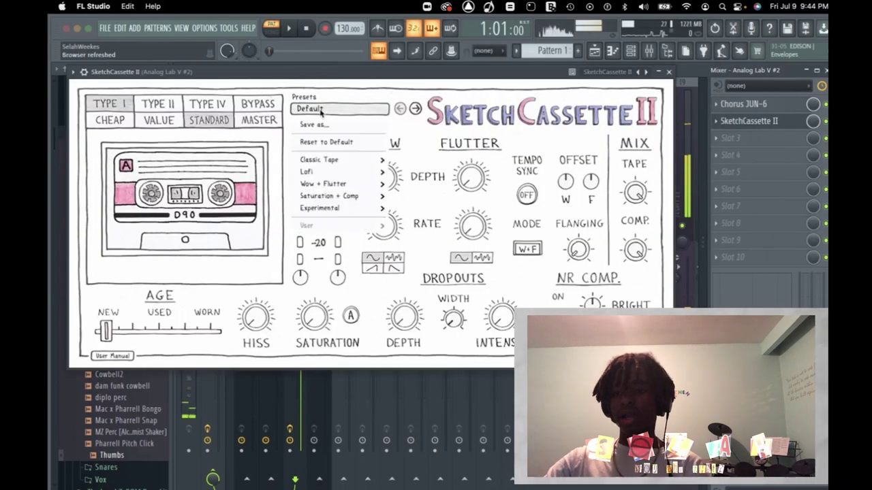
pyautogui.moveTo(341, 171)
pyautogui.click(459, 209)
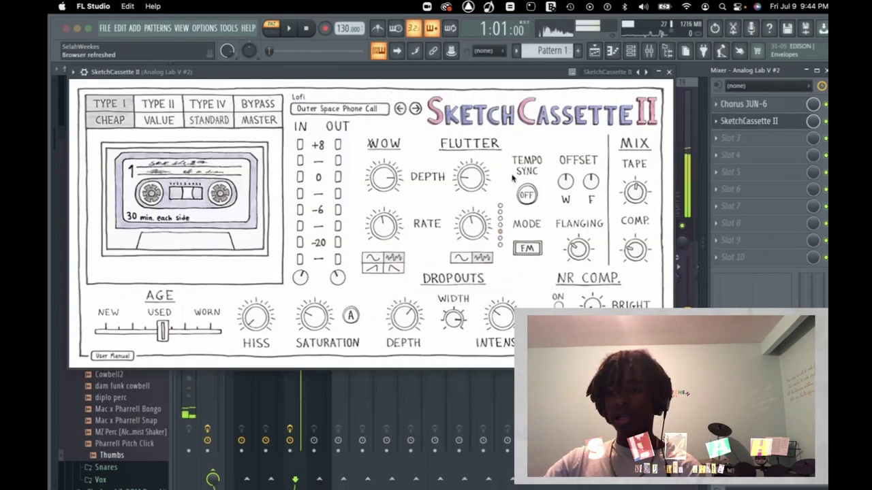
pyautogui.click(668, 71)
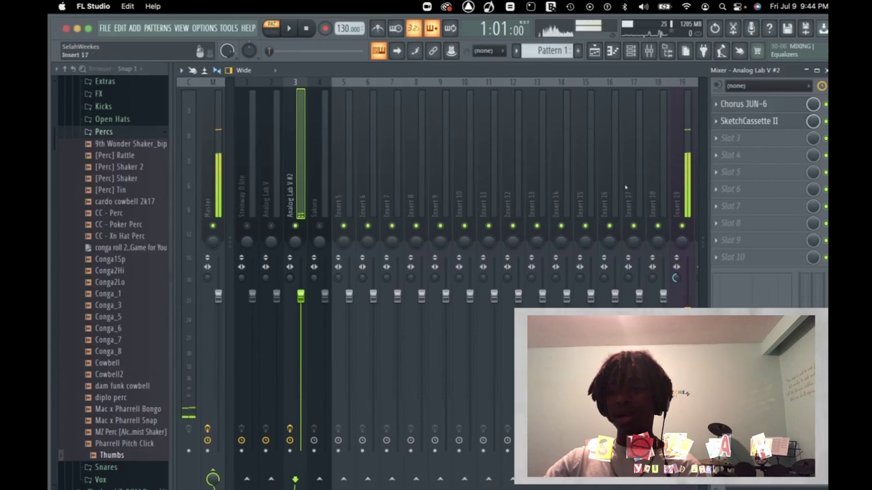
# Step: Add FF Pro-Q 3 to the third effect slot of the Analog Lab V #2 mixer track
pyautogui.click(731, 137)
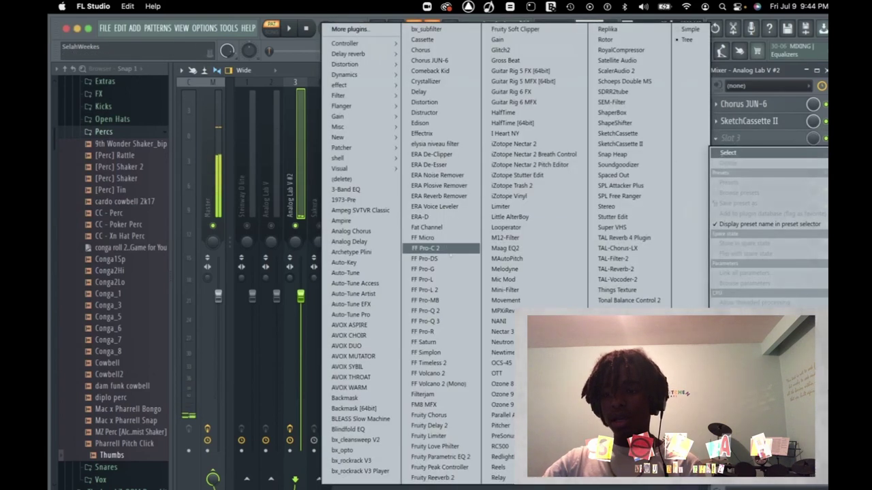
pyautogui.click(424, 321)
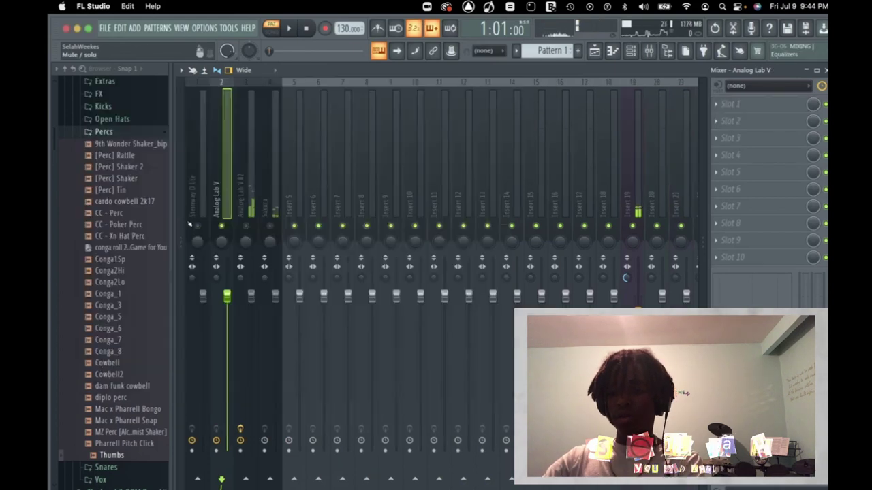
pyautogui.hscroll(-2, 186, 224)
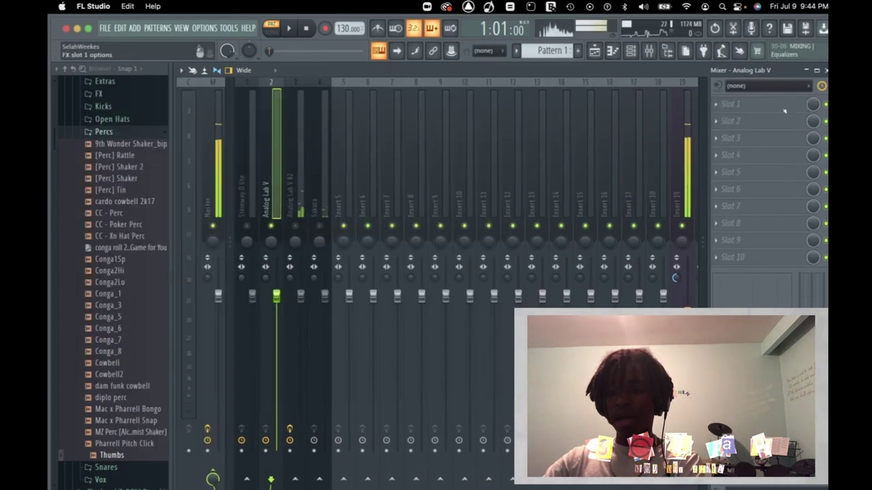
# Step: Add PanCake2 and FF Pro-Q 3 to the first two effect slots of the Analog Lab V mixer track
pyautogui.click(783, 112)
pyautogui.click(357, 29)
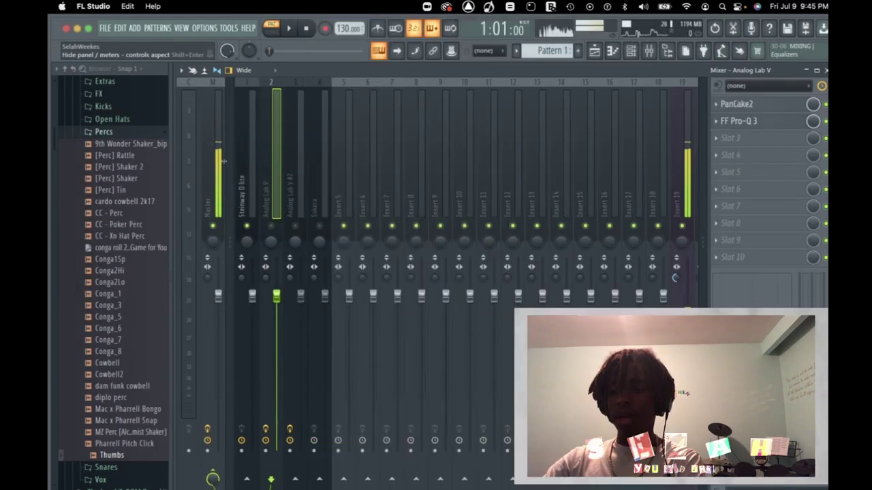
# Step: Add Reels to the first effect slot of the Steinway D lite mixer track
pyautogui.hscroll(2, 210, 165)
pyautogui.click(197, 172)
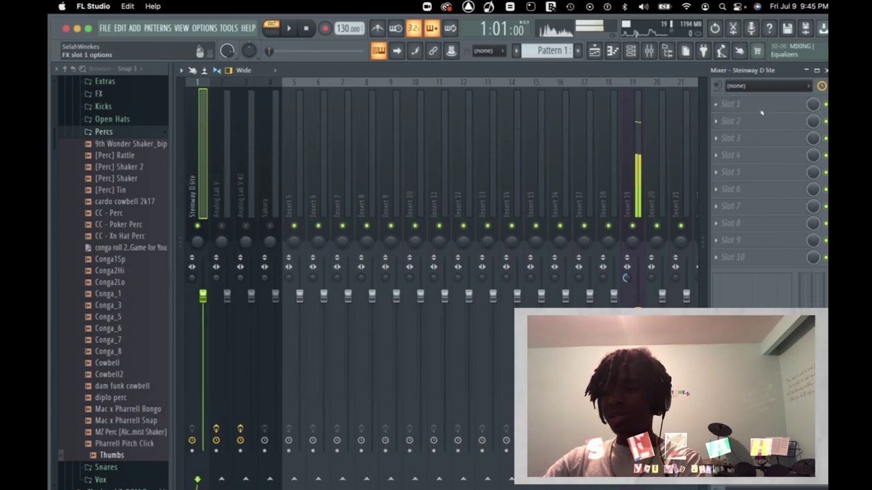
pyautogui.click(761, 113)
pyautogui.click(528, 466)
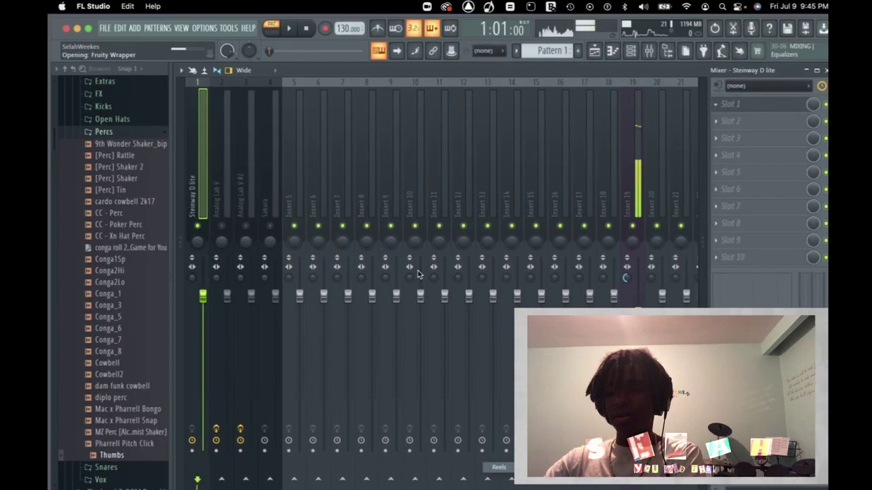
# Step: Load the factory tape preset Master (Not) in Reels on the Steinway D lite track and audition it
pyautogui.press('space')
pyautogui.click(343, 137)
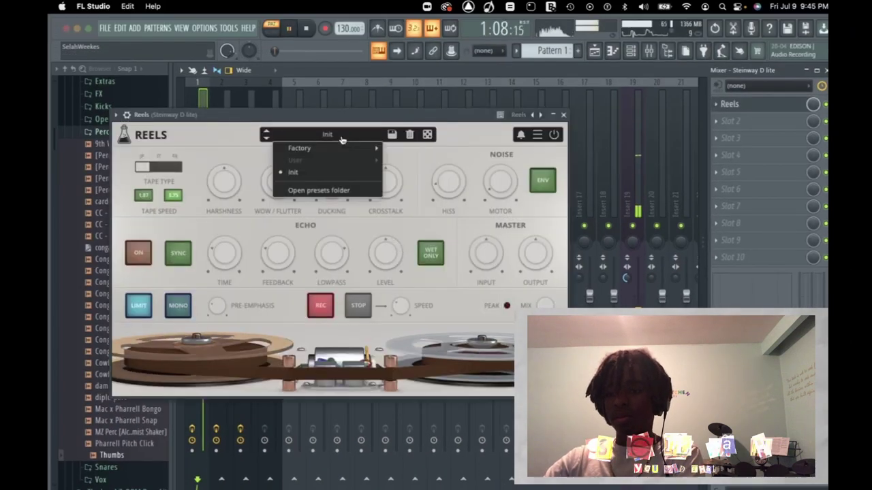
pyautogui.moveTo(338, 149)
pyautogui.moveTo(409, 161)
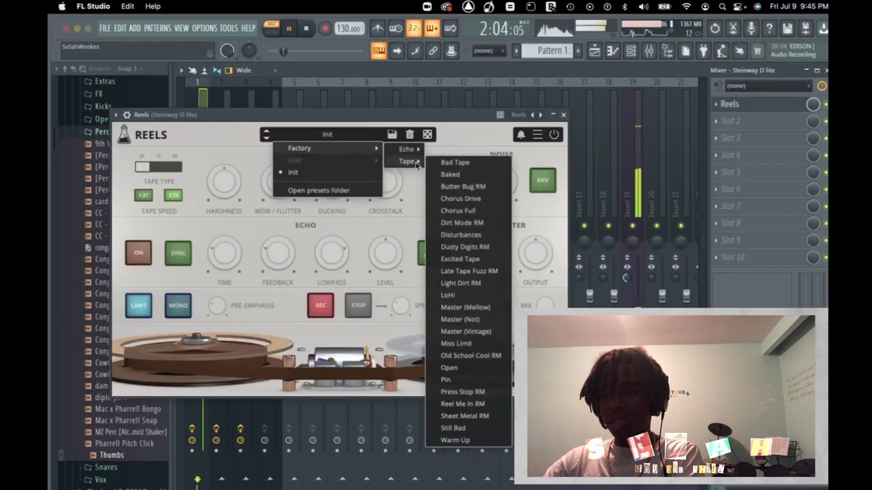
pyautogui.click(467, 331)
pyautogui.press('space')
pyautogui.click(266, 132)
pyautogui.press('space')
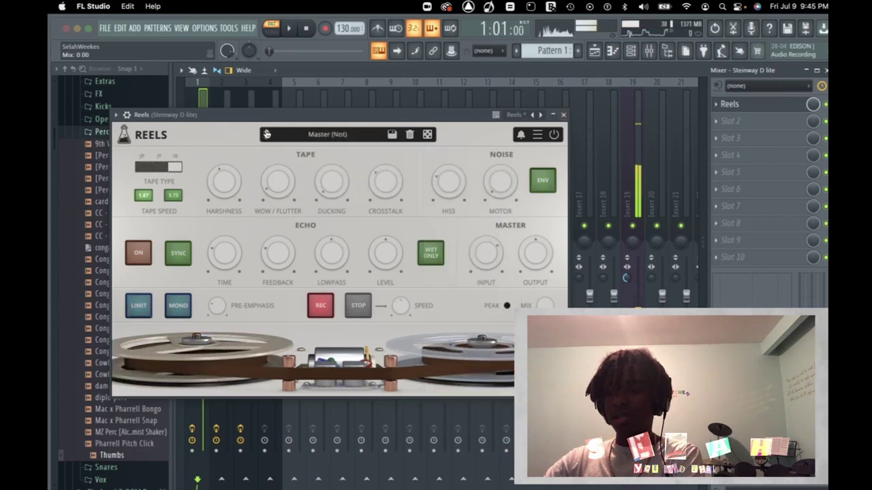
pyautogui.scroll(-1, 326, 136)
pyautogui.click(563, 115)
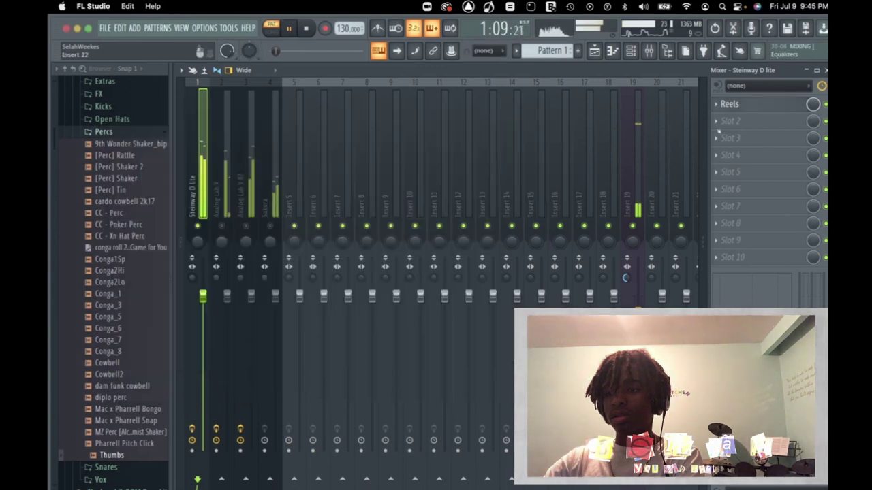
# Step: Add Vybz to the second effect slot of Steinway D lite, with Time Machine at 1930 and the texture noise gain fully down
pyautogui.click(731, 120)
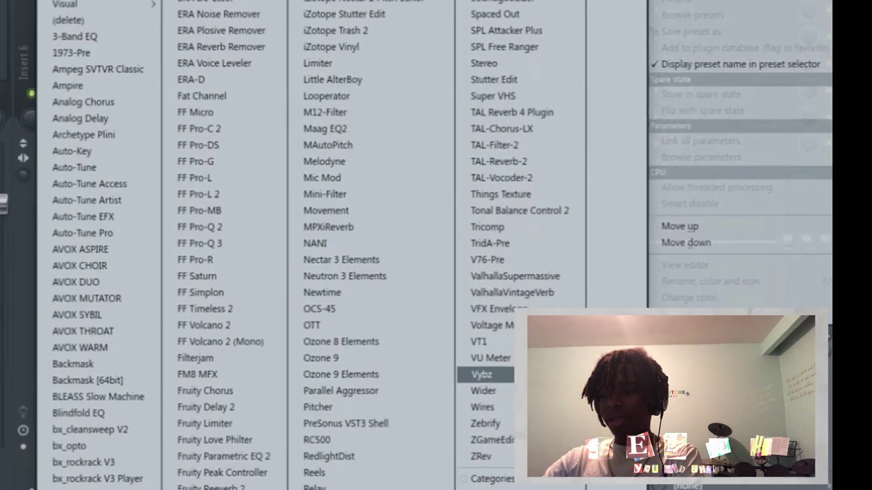
pyautogui.click(498, 379)
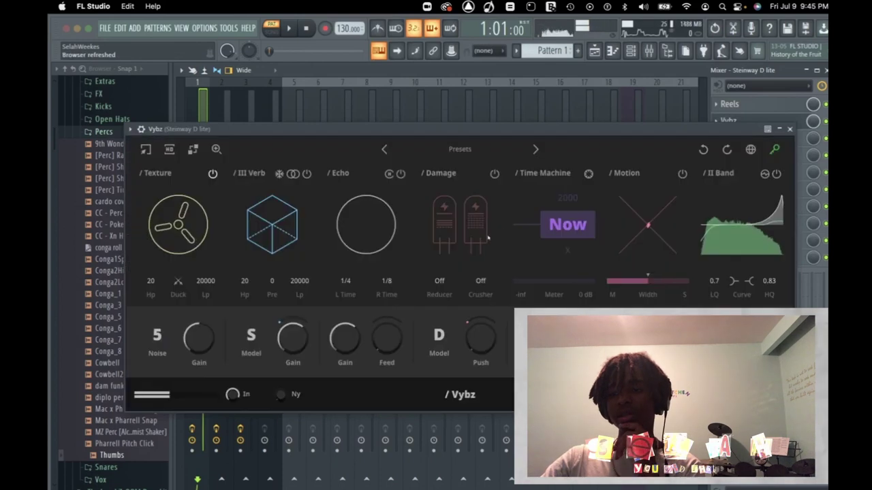
pyautogui.scroll(5, 563, 222)
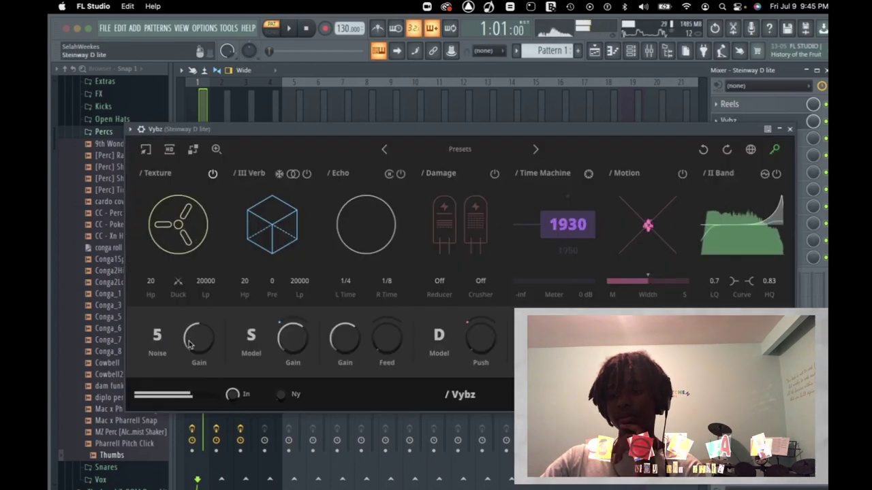
pyautogui.moveTo(199, 338); pyautogui.dragTo(189, 403)
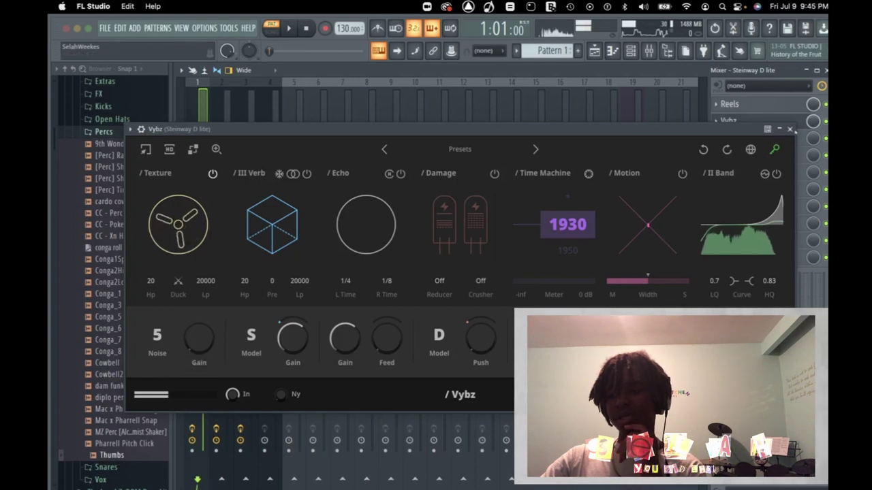
pyautogui.click(790, 130)
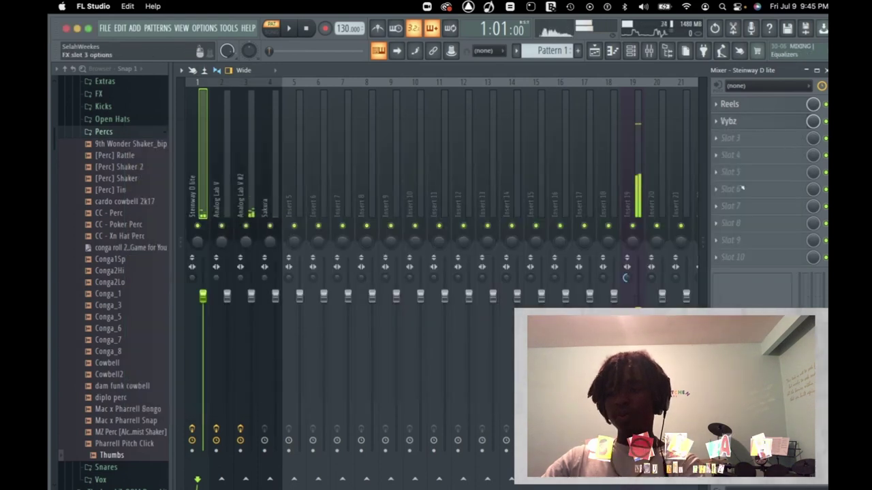
# Step: Consolidate playlist Track 1, holding the Pattern 1 clip, into an audio clip from the track start
pyautogui.click(627, 450)
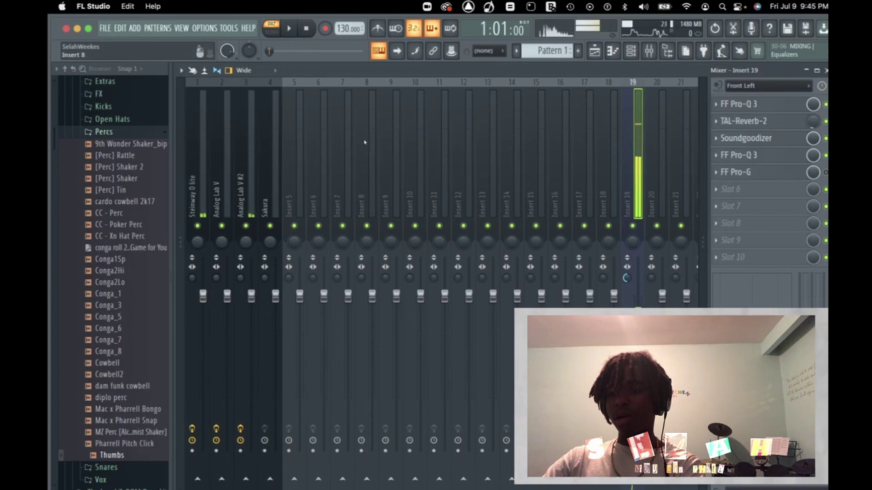
pyautogui.click(825, 70)
pyautogui.click(379, 222)
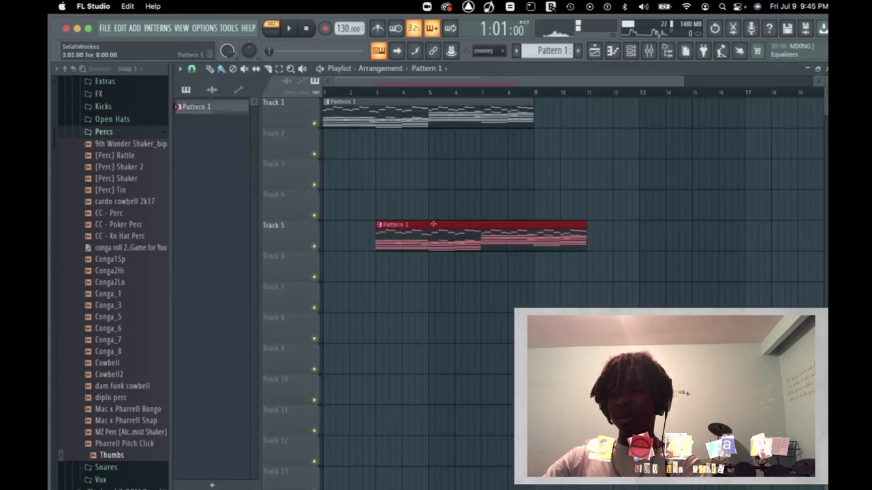
pyautogui.rightClick(381, 226)
pyautogui.rightClick(282, 114)
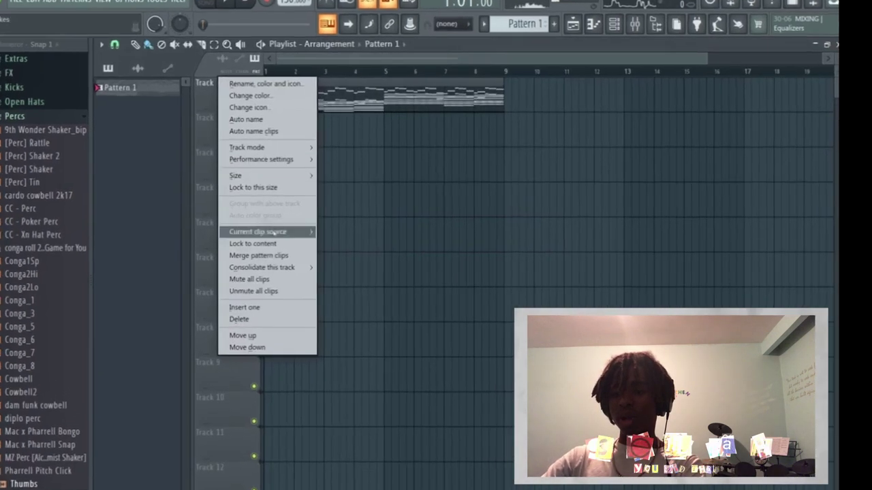
pyautogui.moveTo(335, 266)
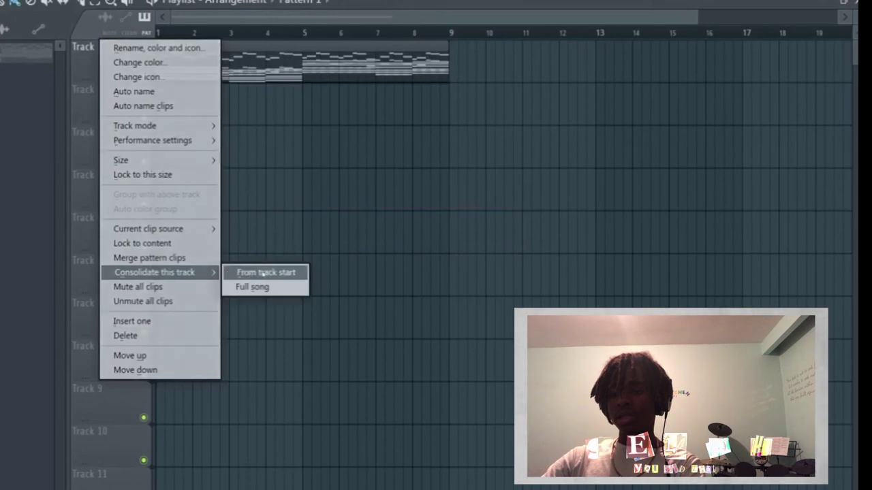
pyautogui.click(263, 273)
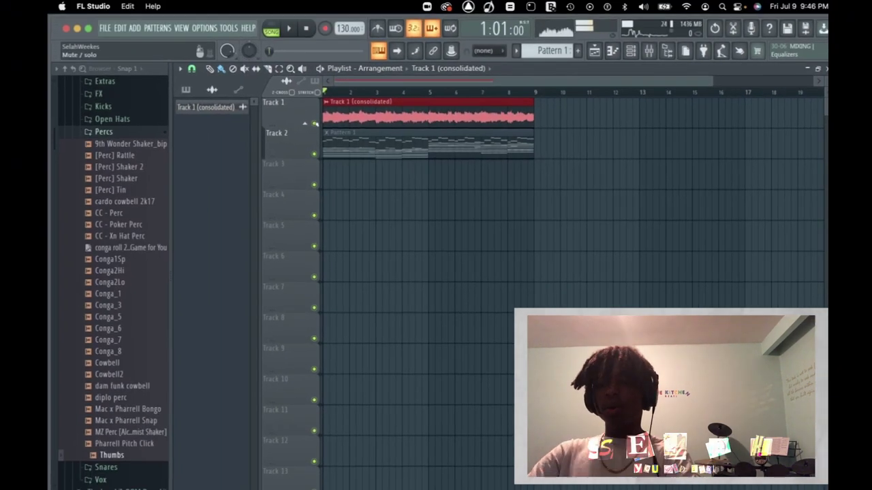
# Step: Try pitching the consolidated Track 1 audio clip down 300 cents, and reset its pitch
pyautogui.press('space')
pyautogui.press('space')
pyautogui.doubleClick(383, 111)
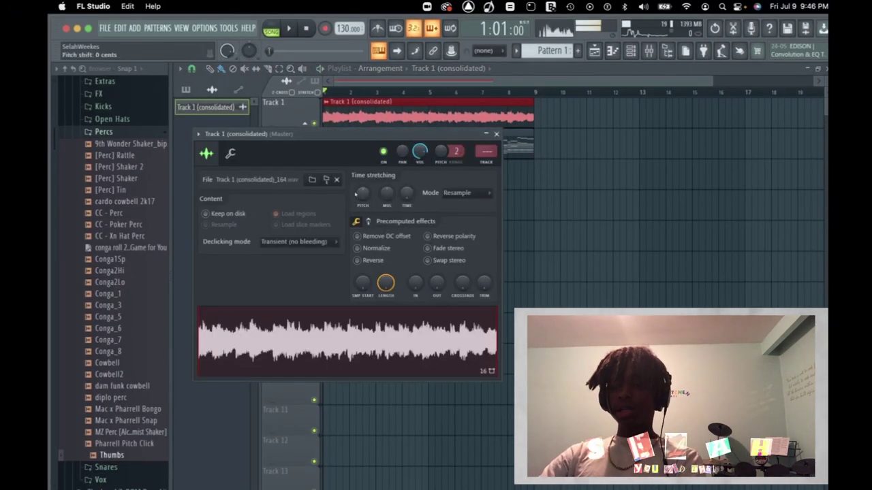
pyautogui.moveTo(362, 193); pyautogui.dragTo(362, 198)
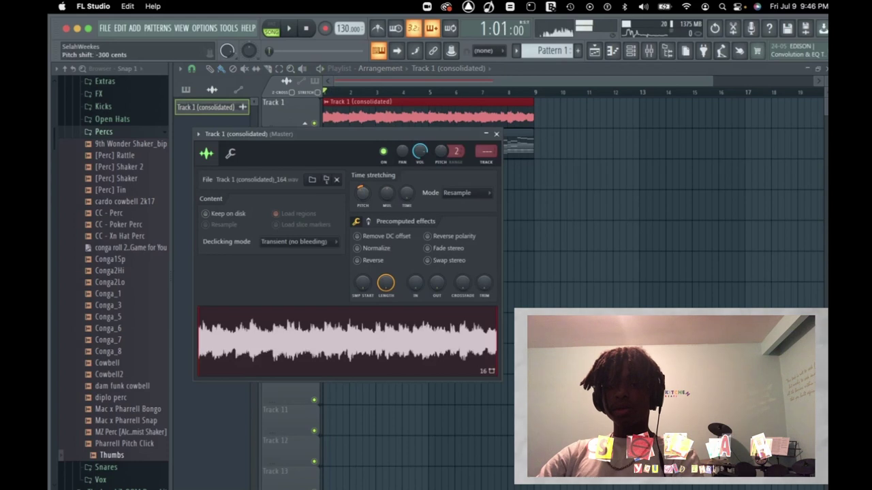
pyautogui.press('space')
pyautogui.press('space')
pyautogui.rightClick(365, 196)
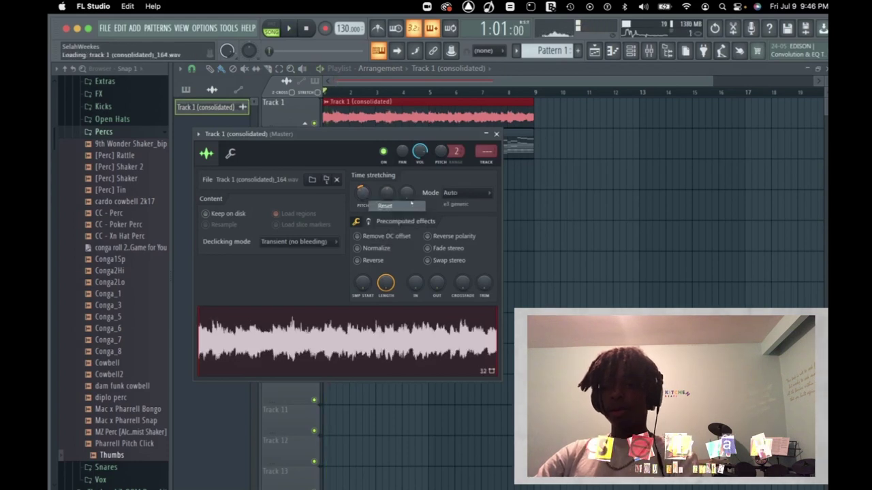
pyautogui.click(382, 203)
pyautogui.click(497, 134)
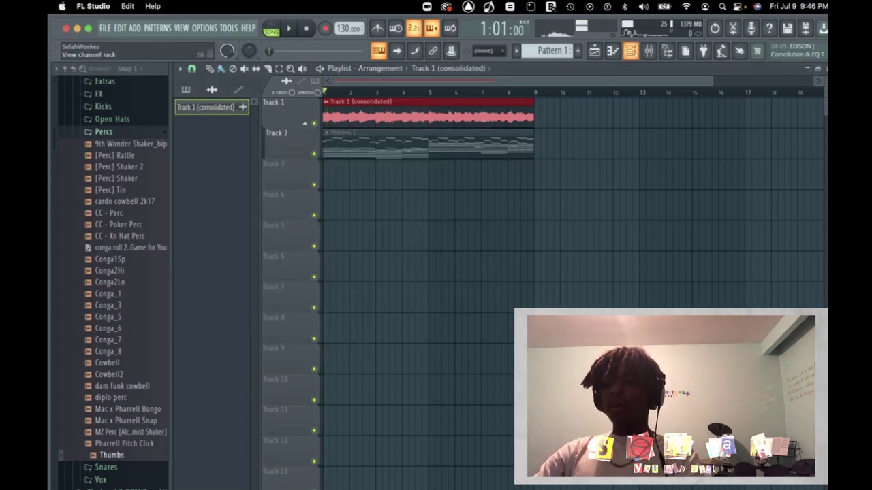
# Step: Add a Fruity Slicer channel to the channel rack, finding the plugin by searching for "sli"
pyautogui.click(631, 50)
pyautogui.click(249, 71)
pyautogui.click(239, 76)
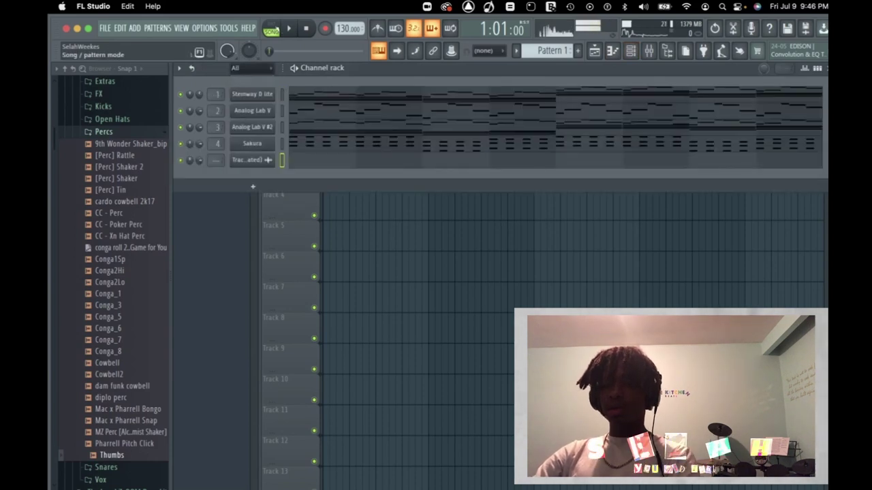
pyautogui.click(252, 186)
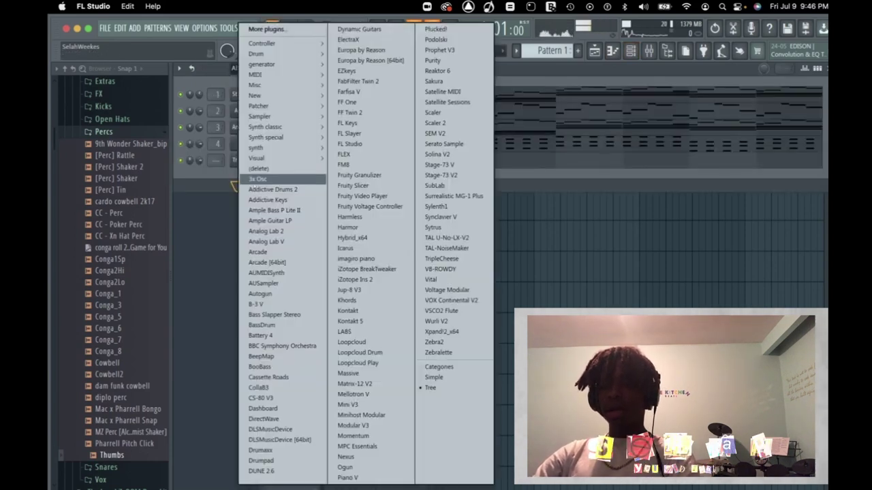
pyautogui.click(277, 31)
pyautogui.write('sli')
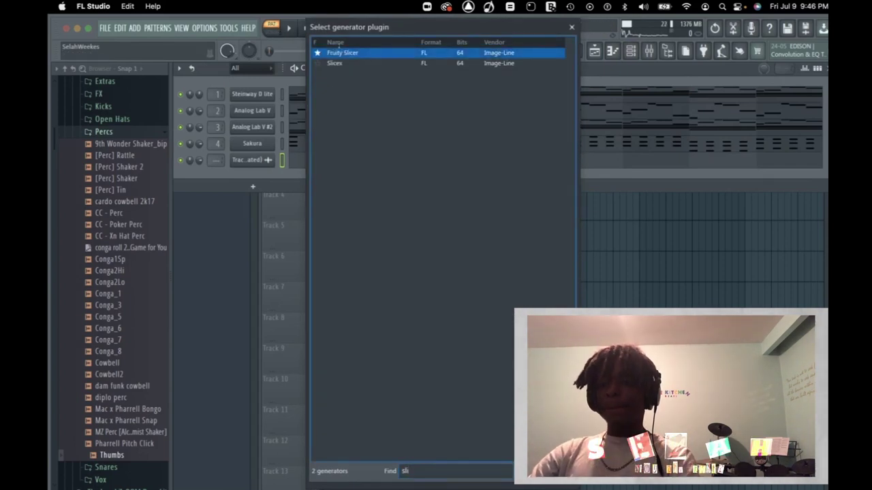
pyautogui.press('Return')
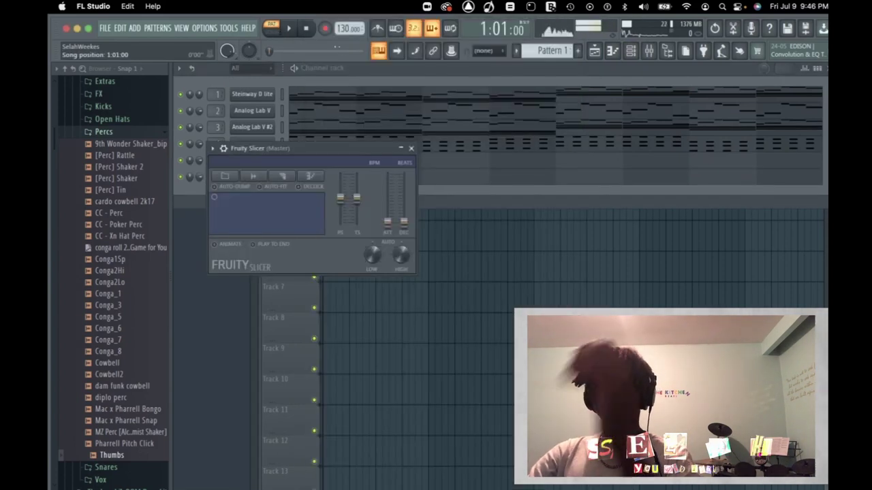
pyautogui.click(411, 148)
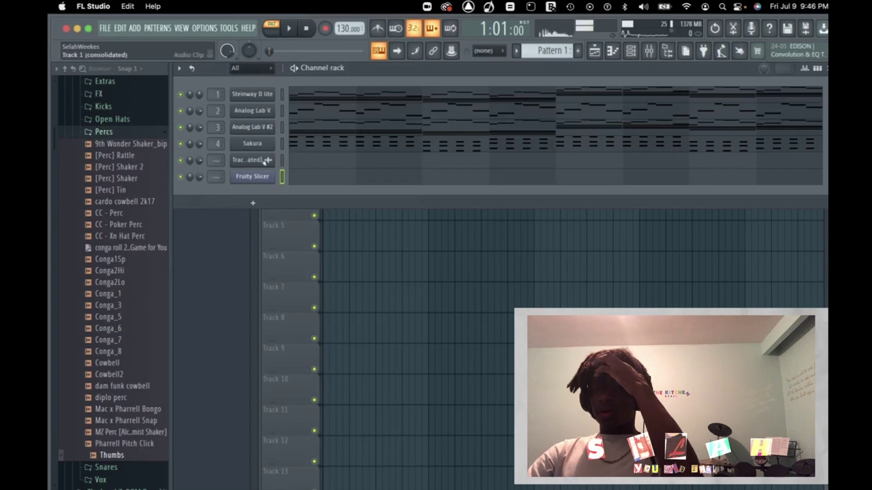
# Step: Load the consolidated Track 1 audio from its sampler channel into the Fruity Slicer channel
pyautogui.click(266, 160)
pyautogui.click(497, 134)
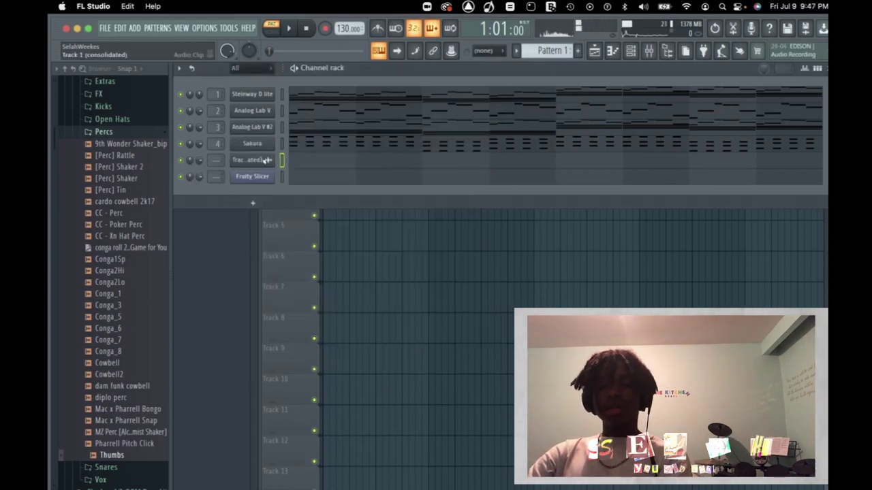
pyautogui.click(265, 160)
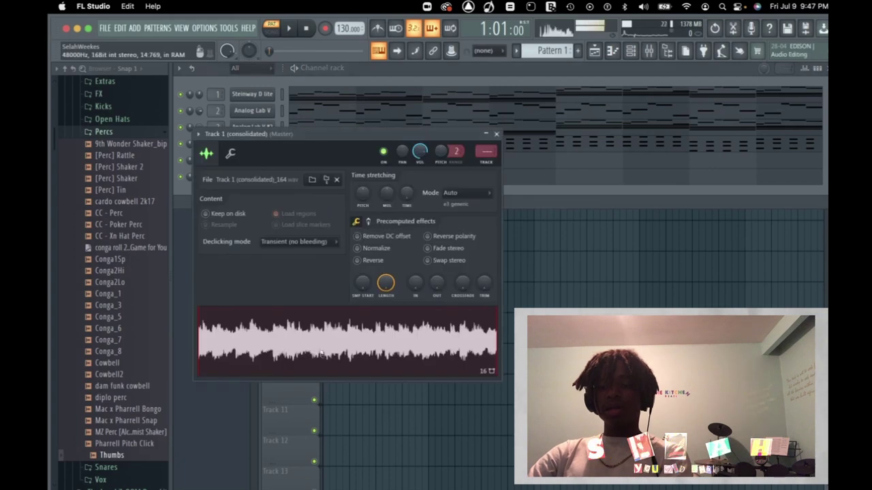
pyautogui.moveTo(320, 352); pyautogui.dragTo(252, 178)
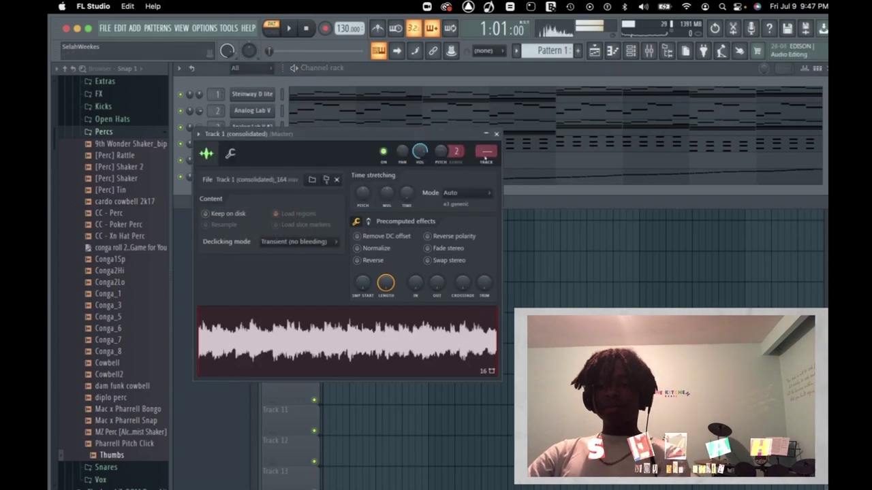
pyautogui.click(497, 134)
# Step: Slice the Track 1 sample in Fruity Slicer at every beat and set its pitch shift to +100 cents
pyautogui.click(257, 178)
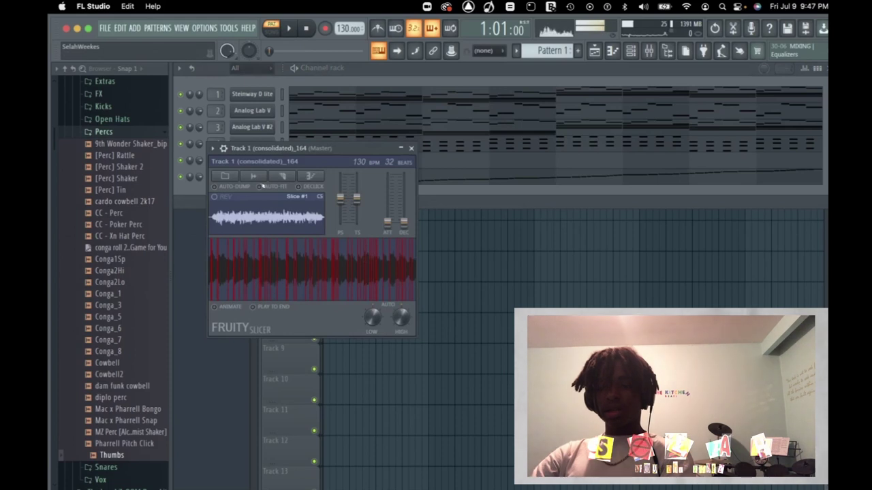
pyautogui.click(286, 177)
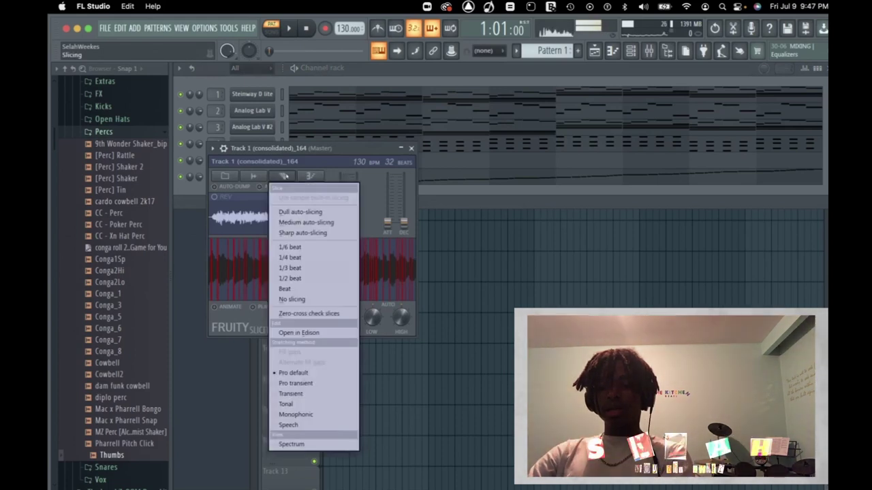
pyautogui.click(307, 289)
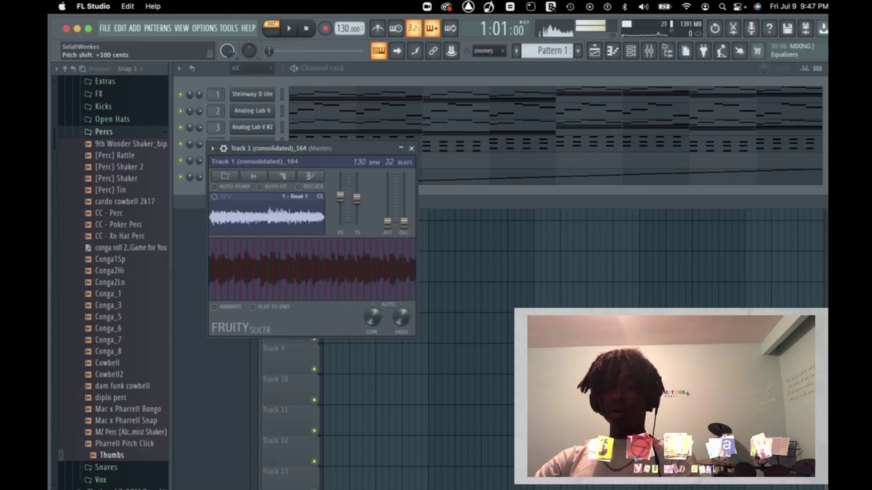
# Step: Audition the beat slices and slightly raise their fade-in (attack) in Fruity Slicer
pyautogui.press('space')
pyautogui.press('space')
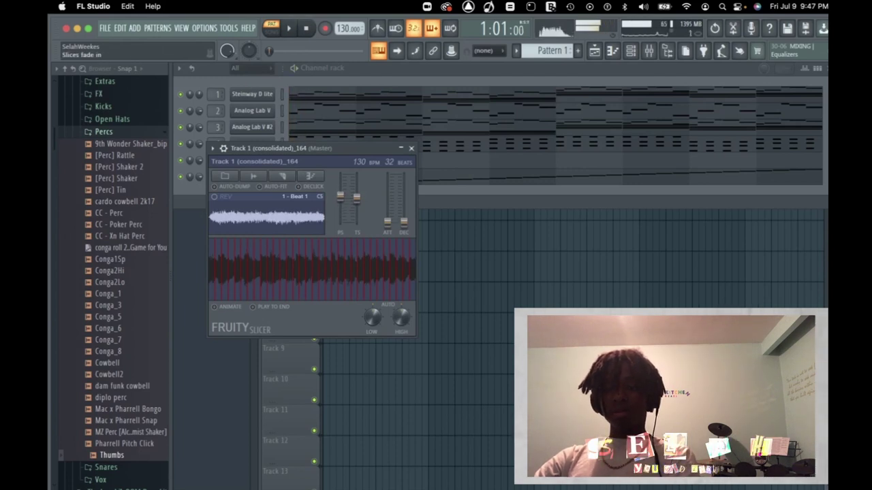
pyautogui.moveTo(387, 219); pyautogui.dragTo(387, 217)
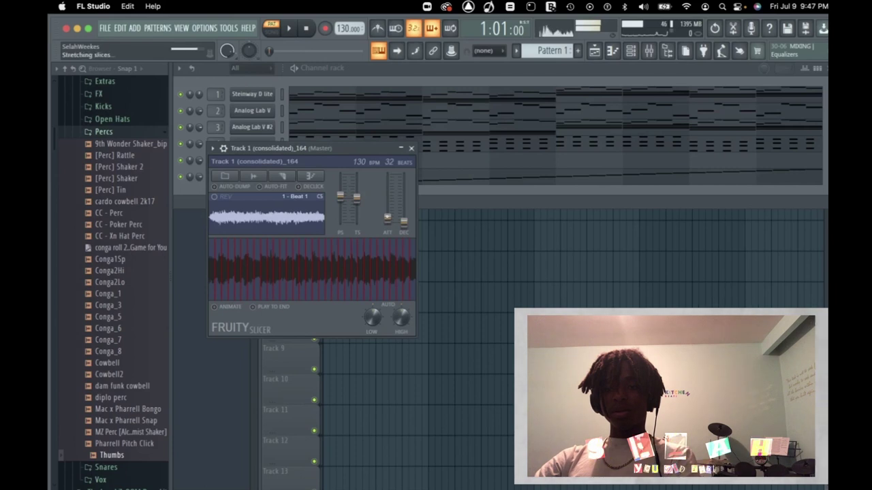
pyautogui.click(412, 148)
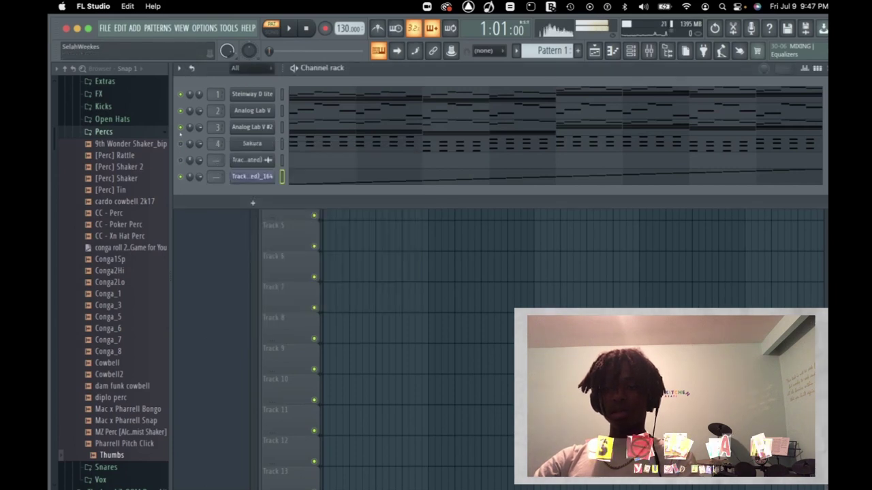
# Step: Delete all the automatically placed slice notes from the Fruity Slicer channel's piano roll and audition the Beat 1 slice
pyautogui.press('space')
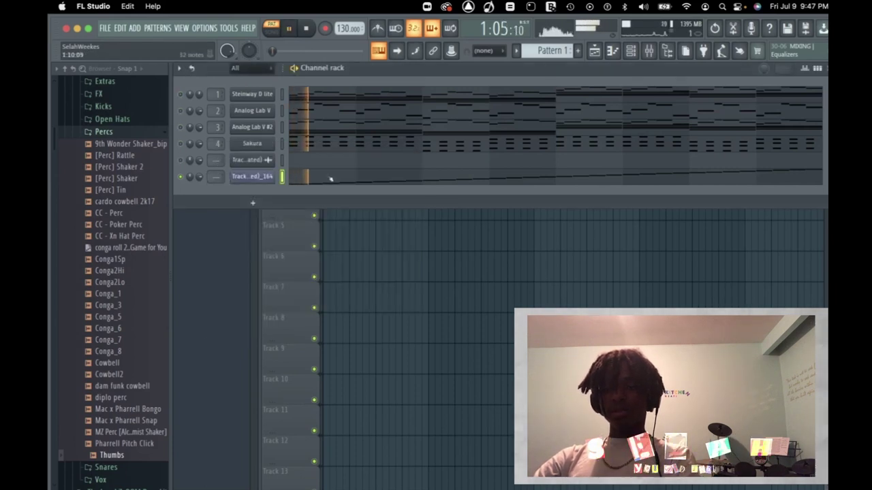
pyautogui.click(256, 176)
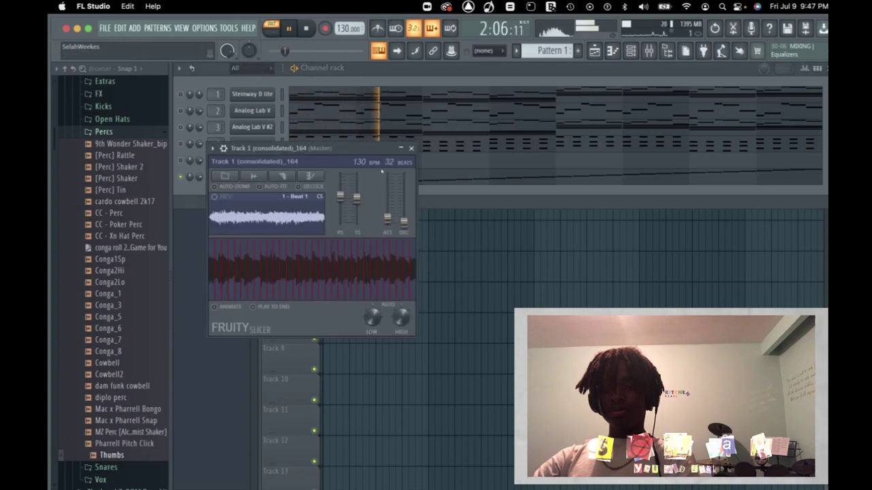
pyautogui.click(411, 148)
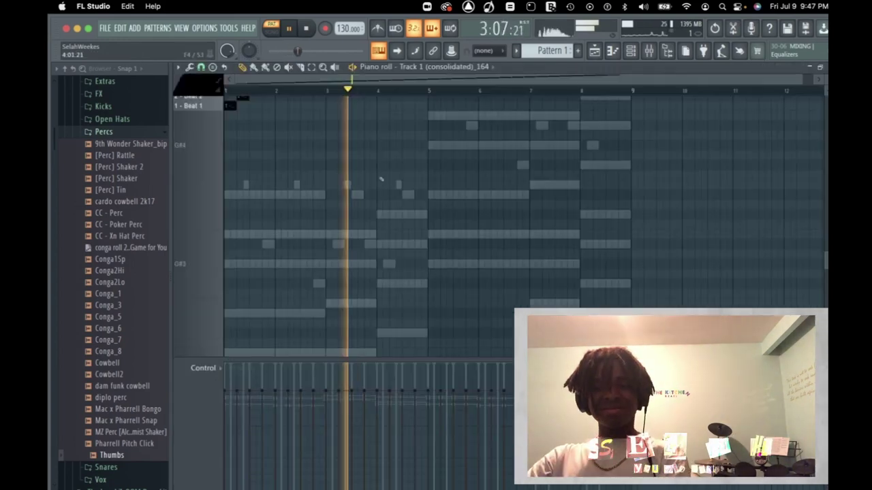
pyautogui.click(388, 165)
pyautogui.scroll(10, 412, 223)
pyautogui.scroll(-3, 412, 223)
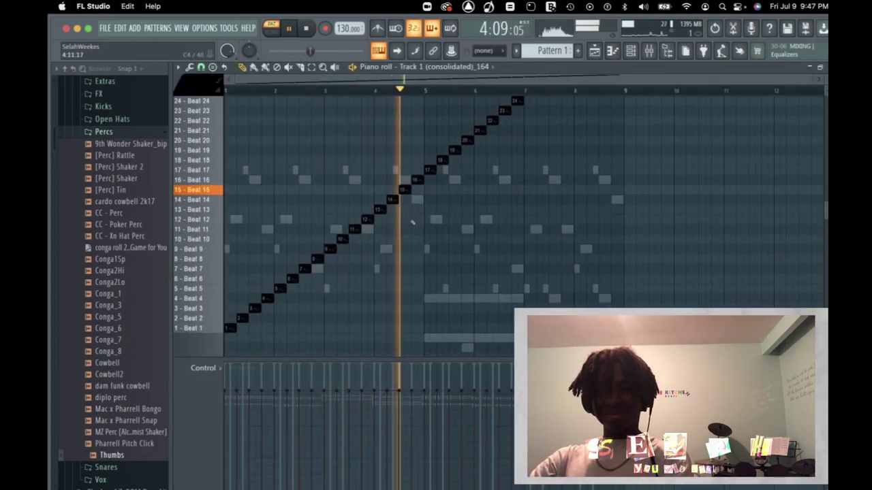
pyautogui.hotkey('ctrl', 'a')
pyautogui.press('Delete')
pyautogui.press('space')
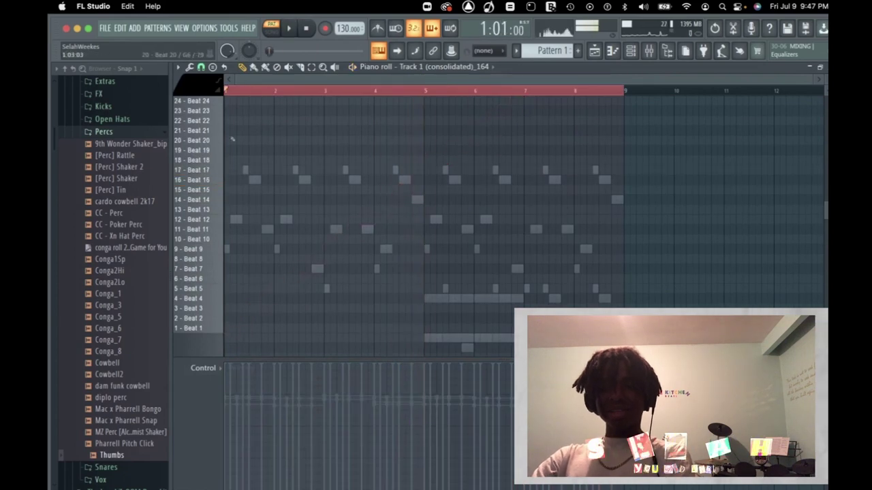
pyautogui.press('q')
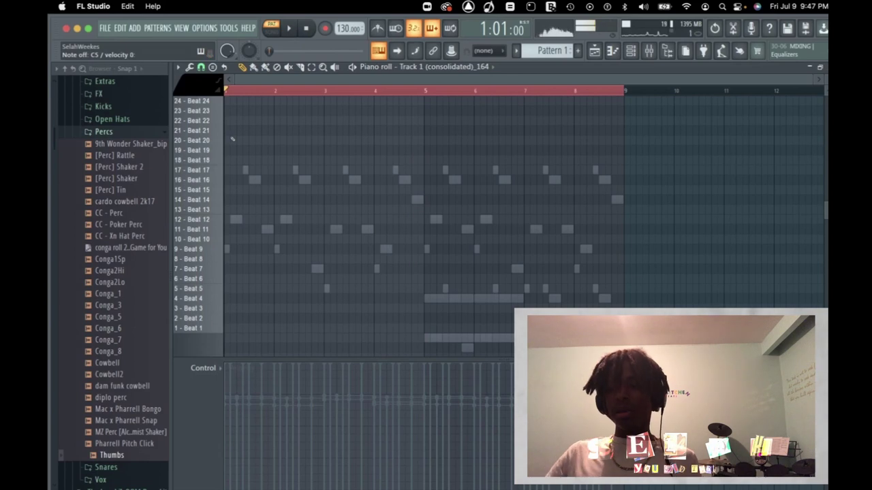
# Step: Enable the volume envelope in the Fruity Slicer channel's instrument settings and set its hold time to 100%
pyautogui.click(829, 66)
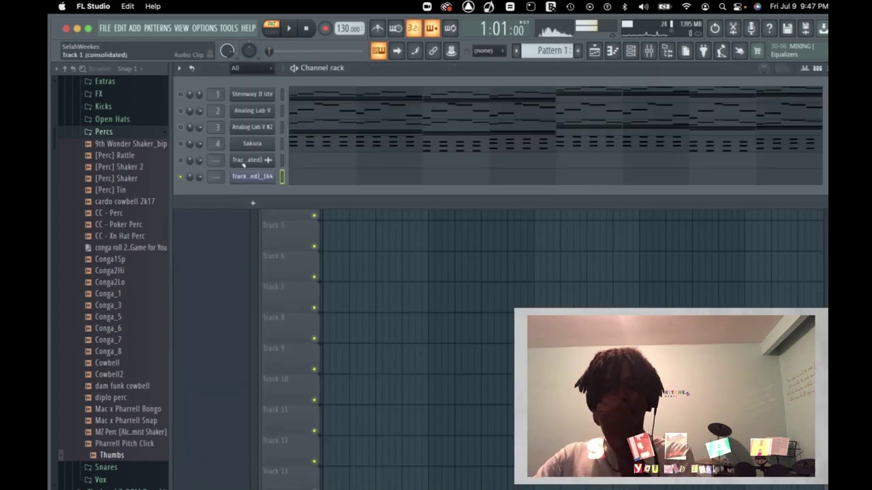
pyautogui.click(242, 178)
pyautogui.click(223, 147)
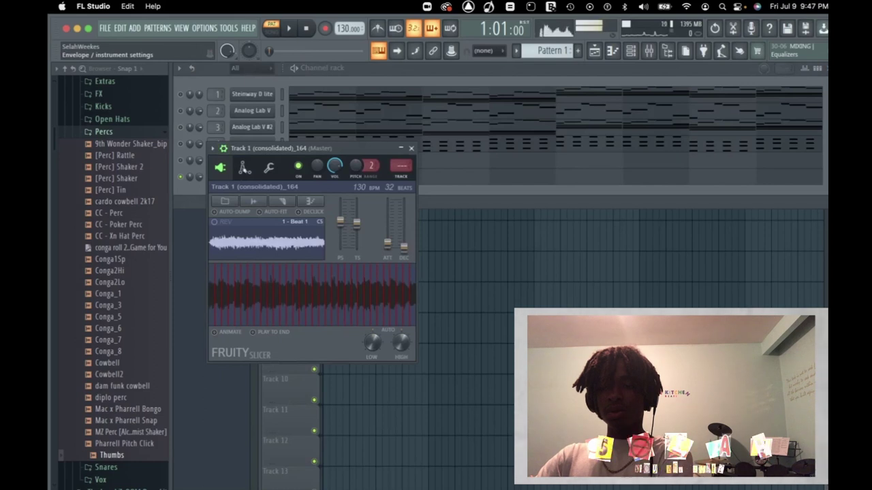
pyautogui.click(245, 168)
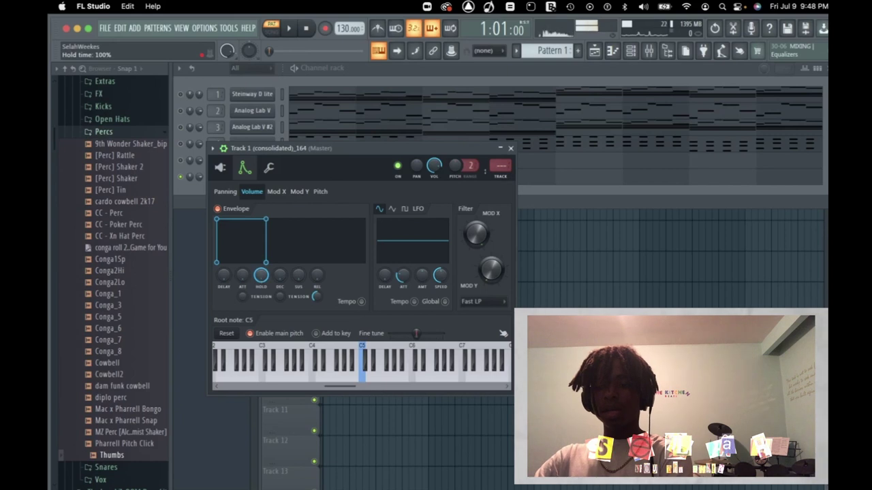
pyautogui.click(510, 148)
# Step: Sequence the Beat 1, 3, 4, 6 and 7 slices across eight bars, slightly lower the slicer's pitch shift and play the pattern
pyautogui.click(319, 181)
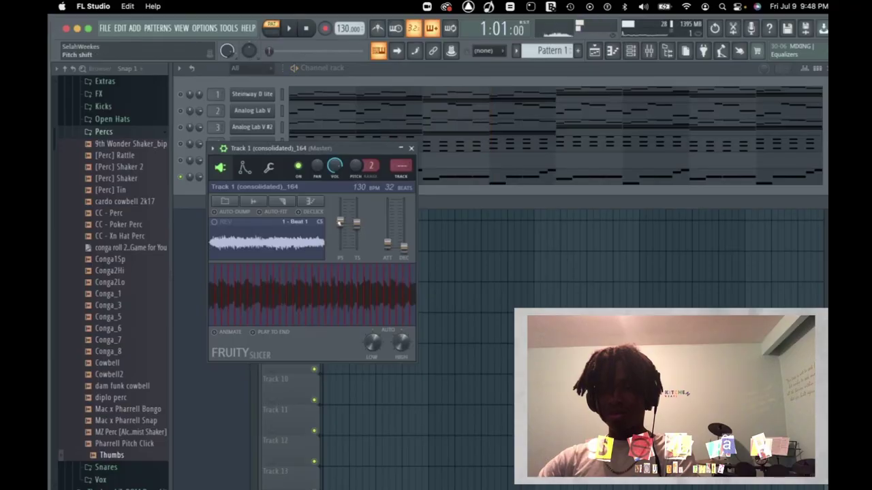
pyautogui.press('space')
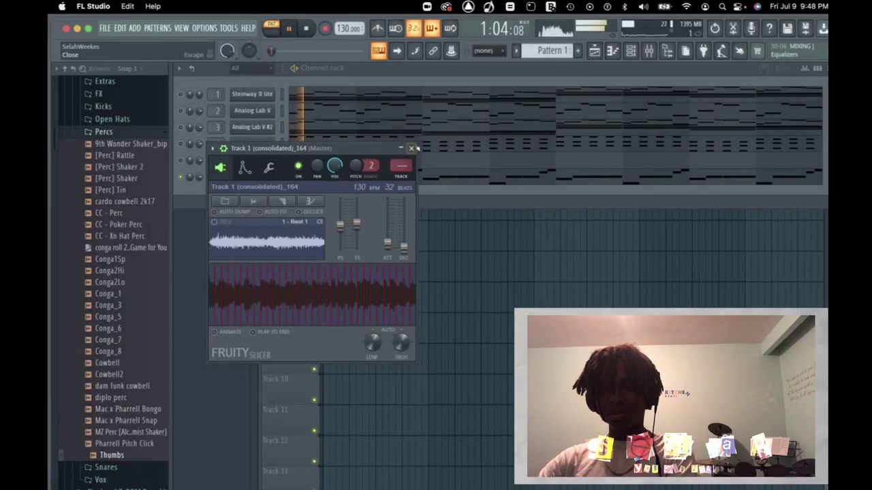
pyautogui.click(410, 147)
# Step: Transpose the slice notes in bars 5 to 8 up one octave
pyautogui.click(432, 177)
pyautogui.scroll(-3, 457, 238)
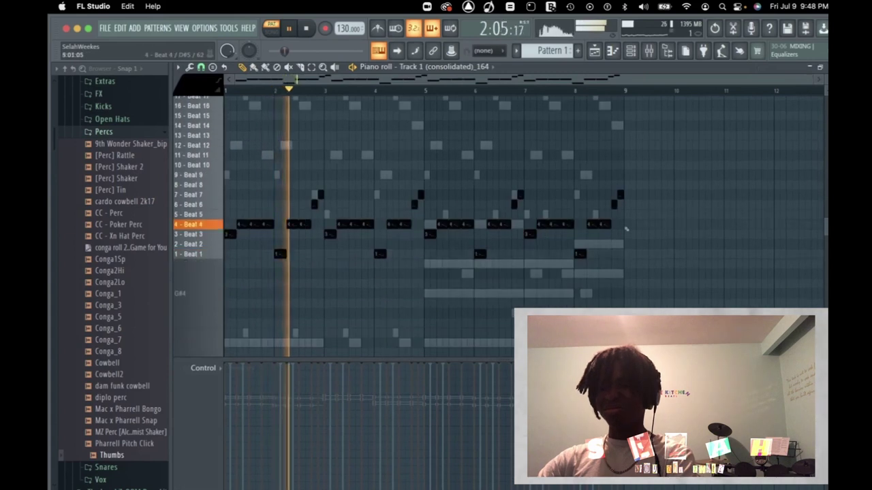
pyautogui.scroll(3, 626, 227)
pyautogui.moveTo(646, 209); pyautogui.dragTo(429, 177)
pyautogui.moveTo(684, 287); pyautogui.dragTo(294, 131)
pyautogui.hotkey('ctrl', 'Up')
pyautogui.scroll(4, 291, 138)
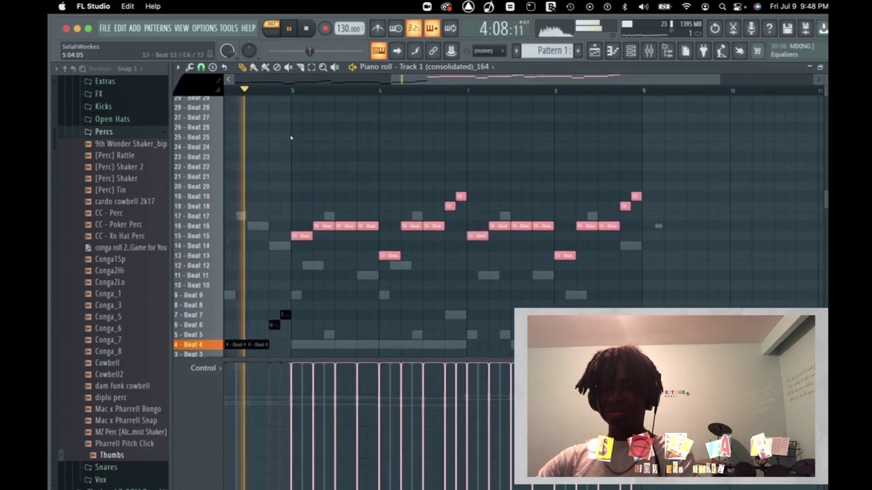
# Step: Raise the Beat 18 note near the end of bar 8 to Beat 19 and stop playback
pyautogui.keyDown('ctrl'); pyautogui.scroll(-3, 423, 199); pyautogui.keyUp('ctrl')
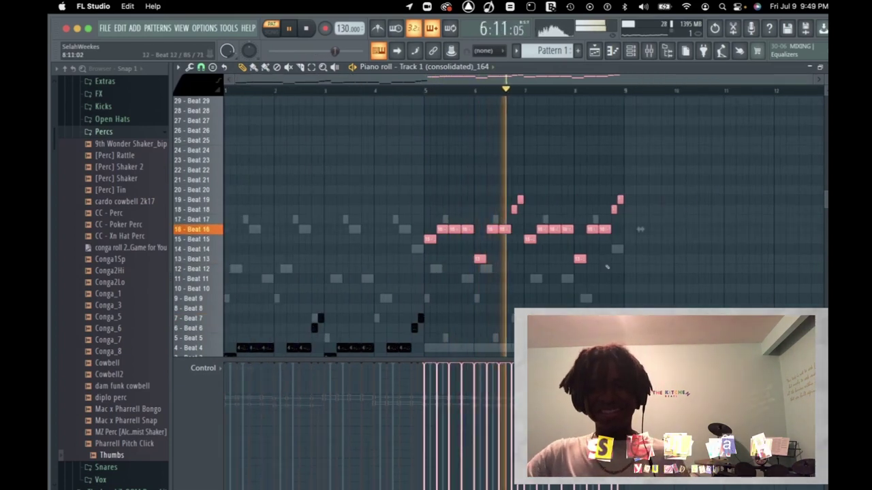
pyautogui.keyDown('ctrl'); pyautogui.scroll(4, 457, 205); pyautogui.keyUp('ctrl')
pyautogui.keyDown('ctrl'); pyautogui.moveTo(675, 222); pyautogui.dragTo(615, 192); pyautogui.keyUp('ctrl')
pyautogui.press('space')
pyautogui.moveTo(552, 258); pyautogui.dragTo(549, 230)
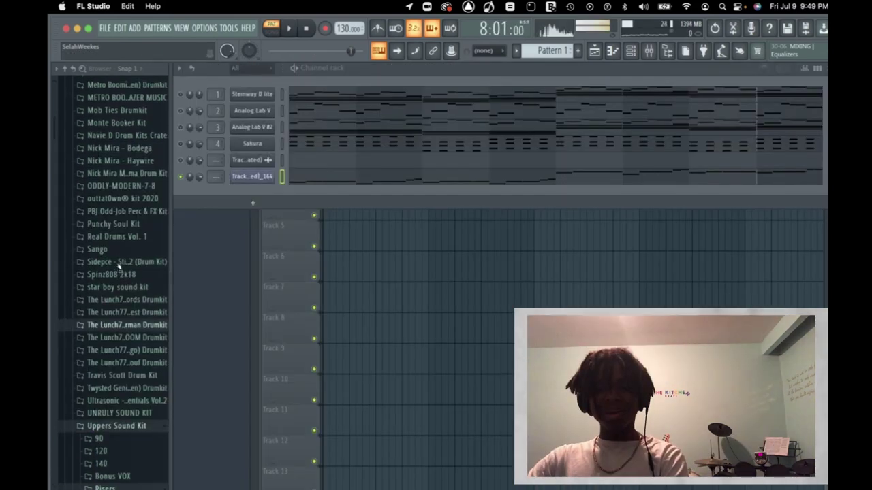
pyautogui.scroll(10, 117, 268)
pyautogui.scroll(6, 118, 268)
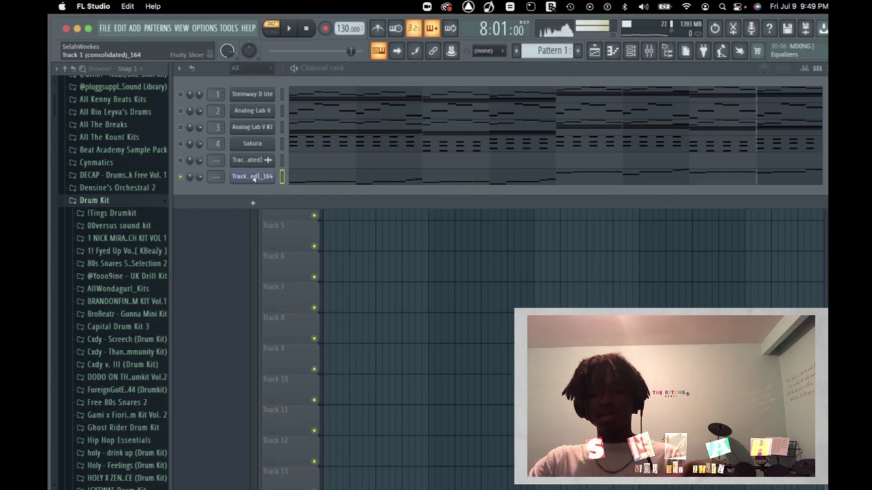
# Step: Shorten the final Beat 4 notes in bars 1 and 3 and the matching Beat 16 notes in bars 5 and 7 to 0:02:00
pyautogui.click(367, 177)
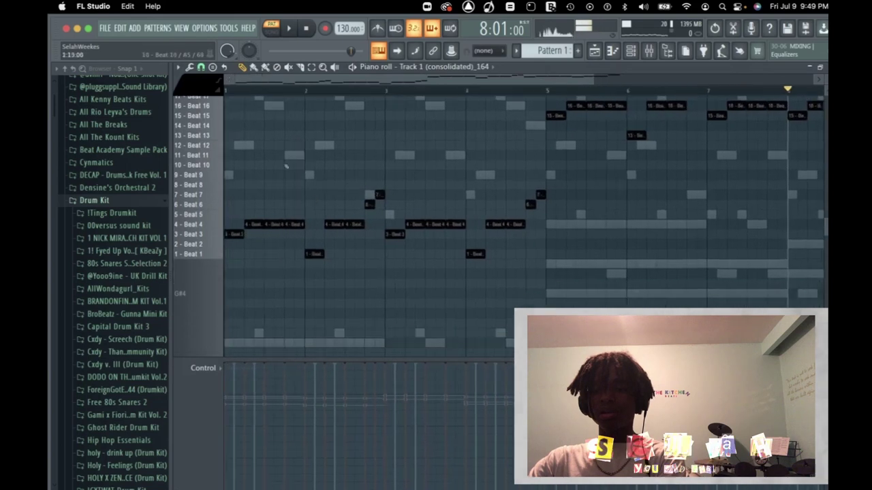
pyautogui.click(261, 89)
pyautogui.scroll(2, 245, 233)
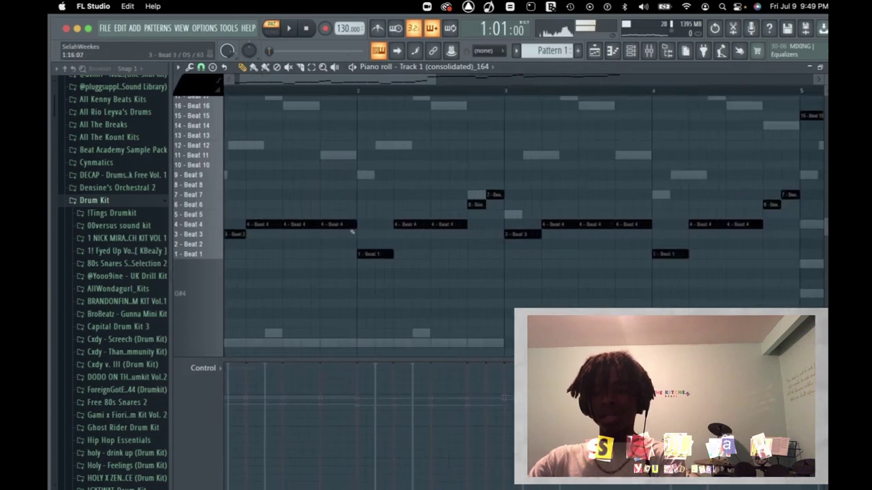
pyautogui.press('space')
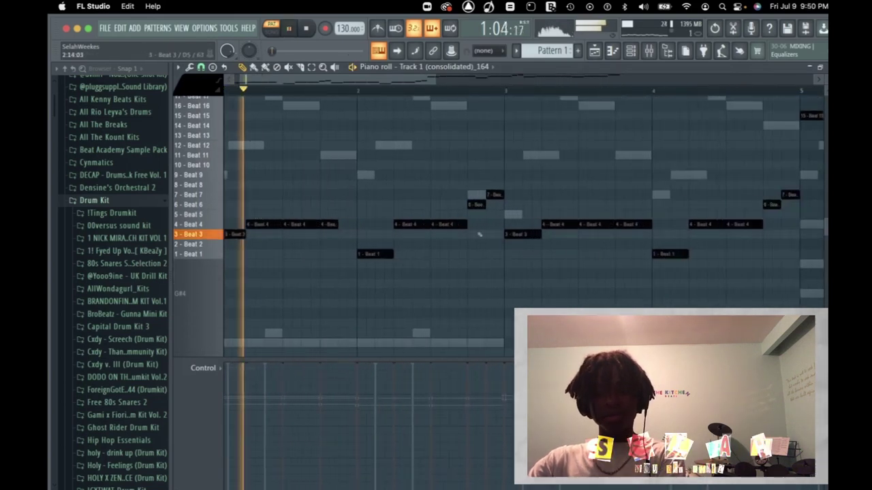
pyautogui.moveTo(645, 224); pyautogui.dragTo(627, 224)
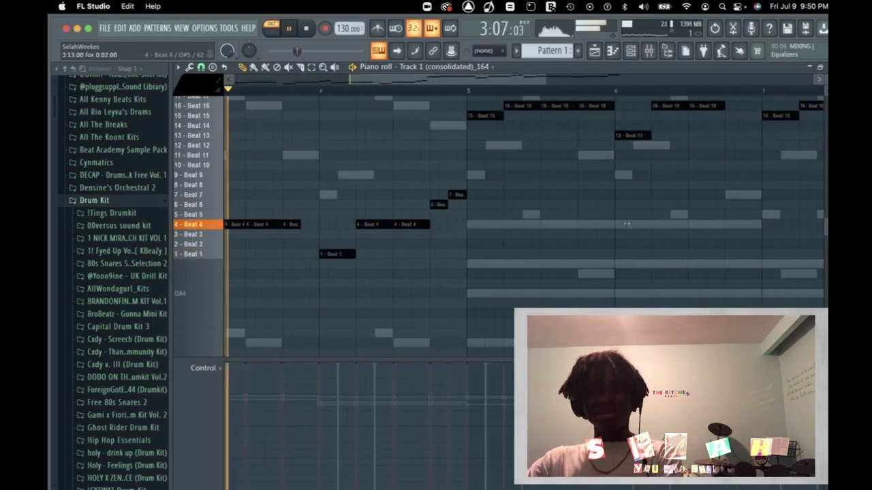
pyautogui.scroll(3, 602, 155)
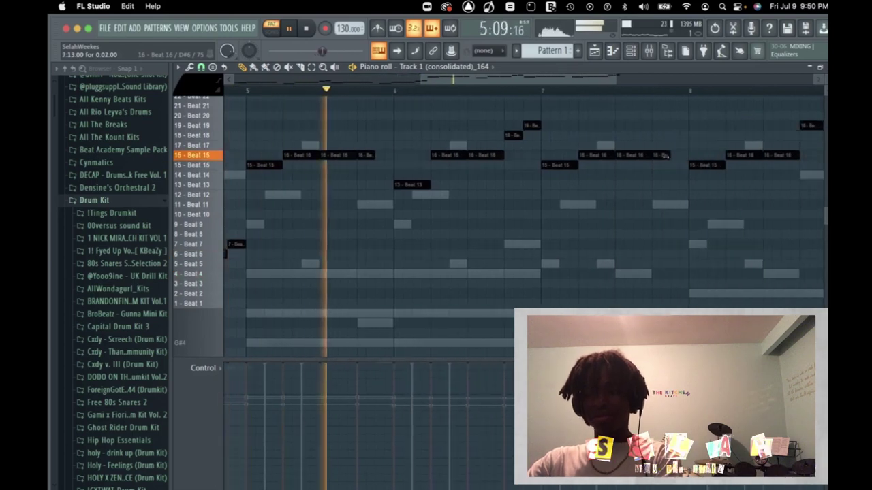
# Step: Select the closing slice notes of bars 6 and 8 and adjust the pair that ends bar 8
pyautogui.scroll(5, 678, 160)
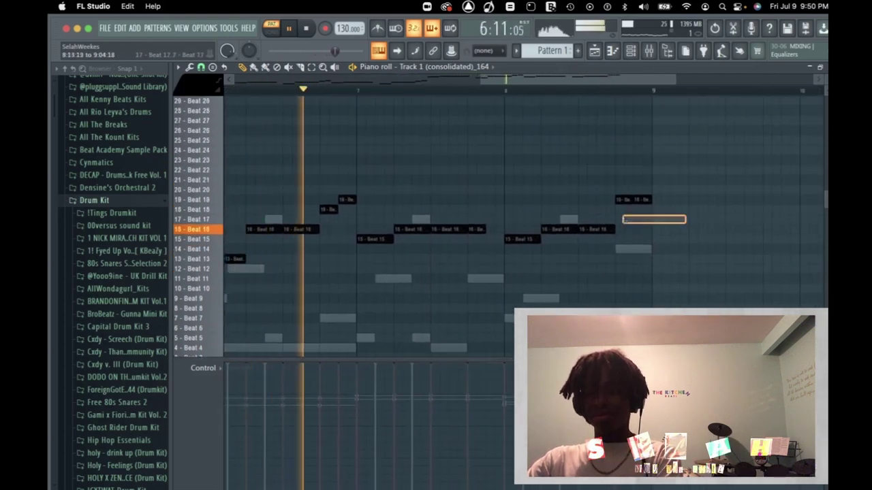
pyautogui.moveTo(685, 221); pyautogui.dragTo(293, 164)
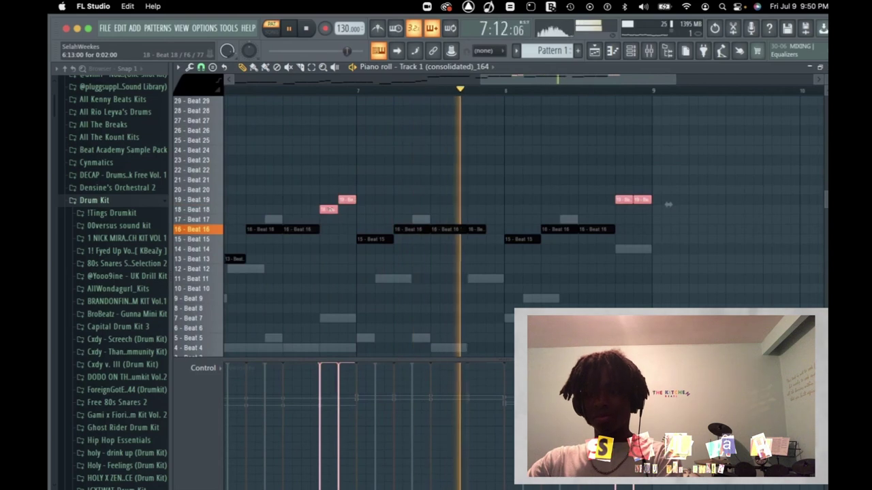
pyautogui.moveTo(673, 188); pyautogui.dragTo(620, 200)
pyautogui.click(626, 191)
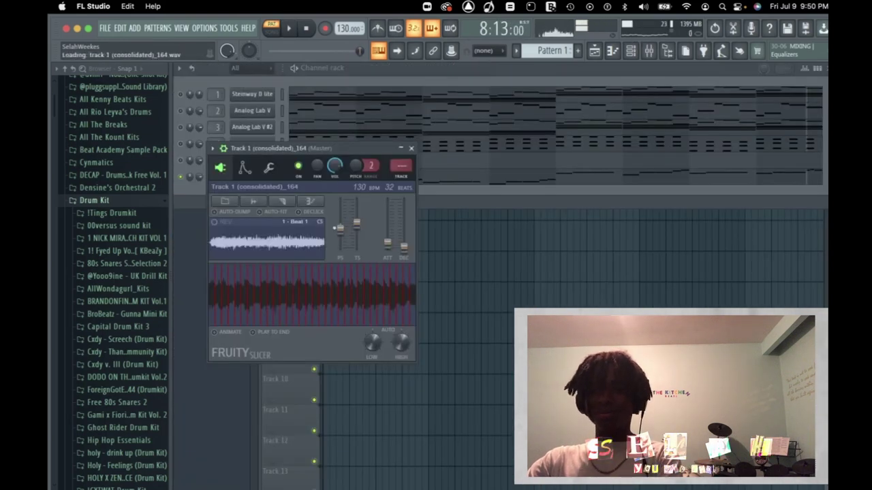
# Step: Lower the pitch shift in Fruity Slicer slightly further and play the chopped pattern
pyautogui.press('space')
pyautogui.click(412, 148)
pyautogui.press('space')
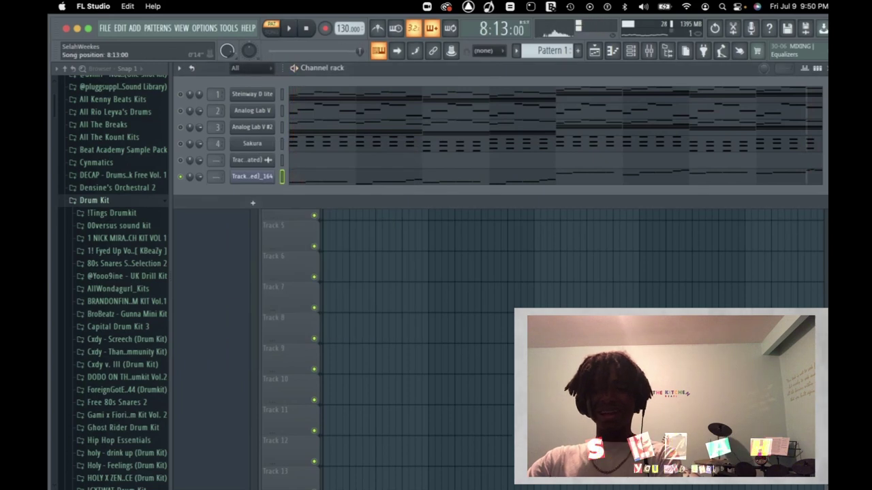
pyautogui.press('space')
# Step: Add Classic Wonda Hi Hat from AllWondagurl_Kits and fill eight bars with two hits per beat, lowering every other hit's velocity
pyautogui.scroll(-1, 124, 268)
pyautogui.scroll(-1, 124, 268)
pyautogui.click(118, 231)
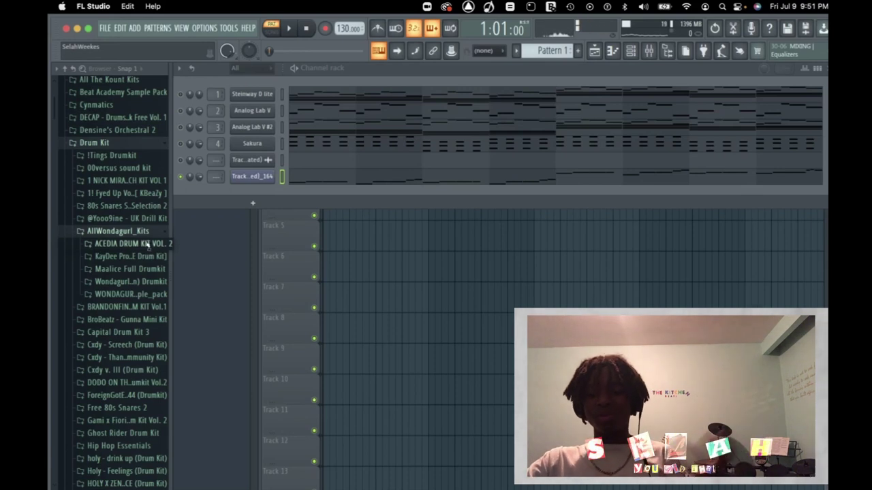
pyautogui.press('space')
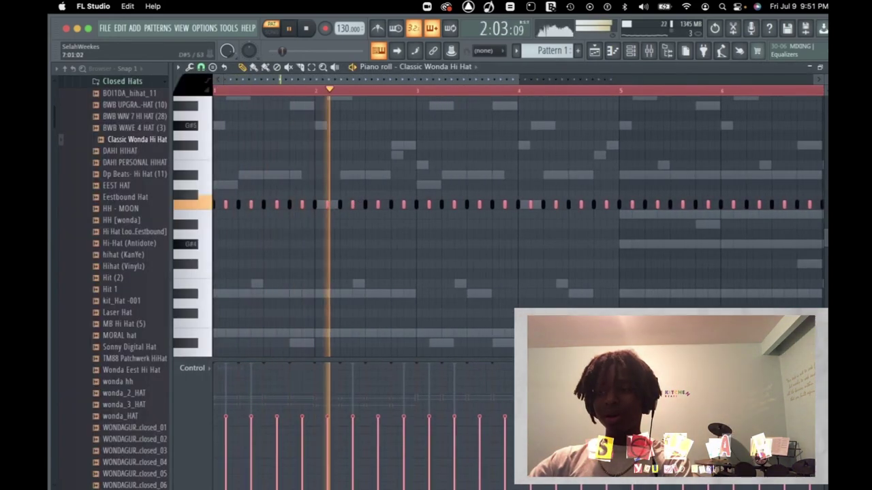
pyautogui.press('F6')
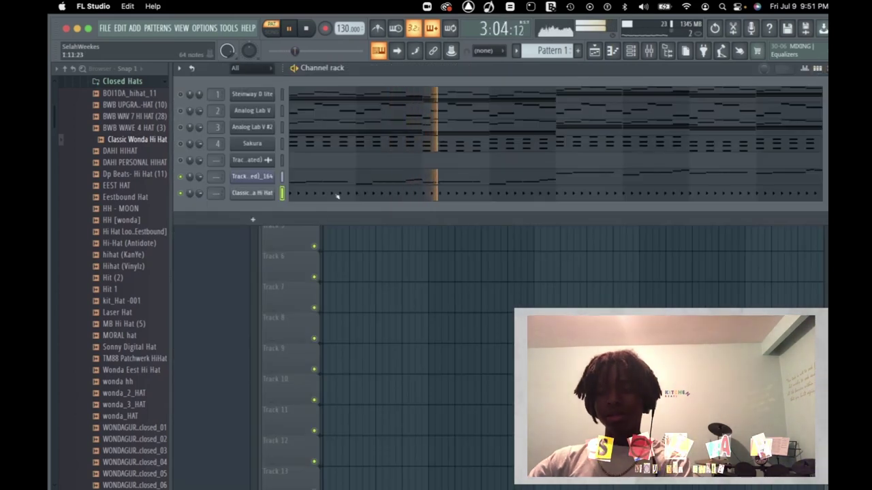
# Step: Nudge every other hi-hat hit slightly later than the grid in the Classic Wonda Hi Hat piano roll
pyautogui.click(336, 195)
pyautogui.press('super+z')
pyautogui.scroll(3, 321, 279)
pyautogui.scroll(2, 316, 271)
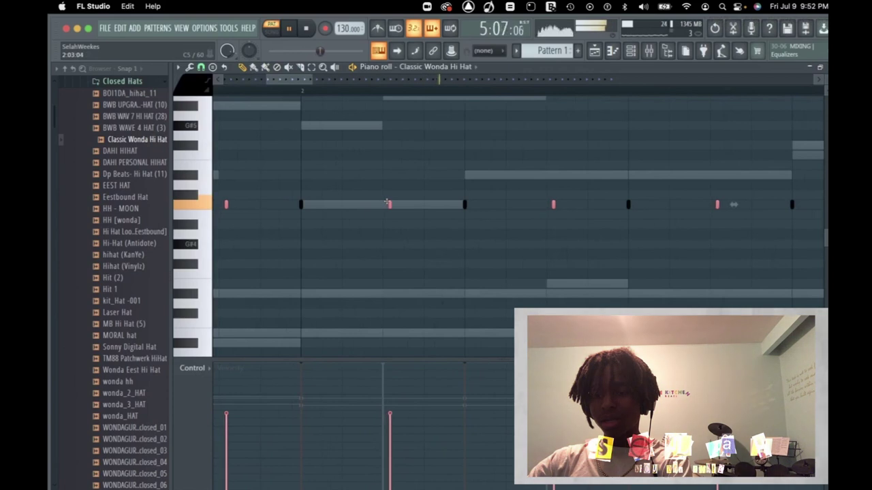
pyautogui.scroll(-4, 391, 203)
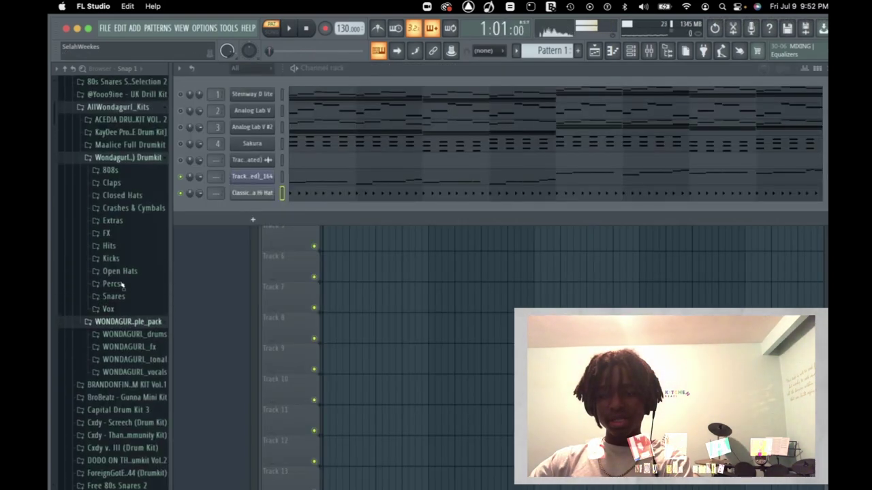
# Step: Place MLC Drum Fill (4) from the Maalice Full Drumkit on Track 3 at the end of bar 8 and play the song
pyautogui.scroll(2, 145, 280)
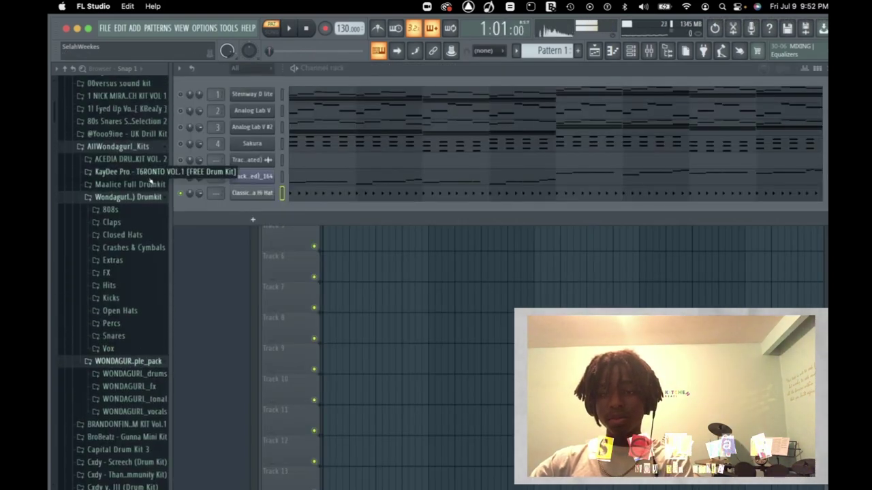
pyautogui.click(150, 187)
pyautogui.click(117, 247)
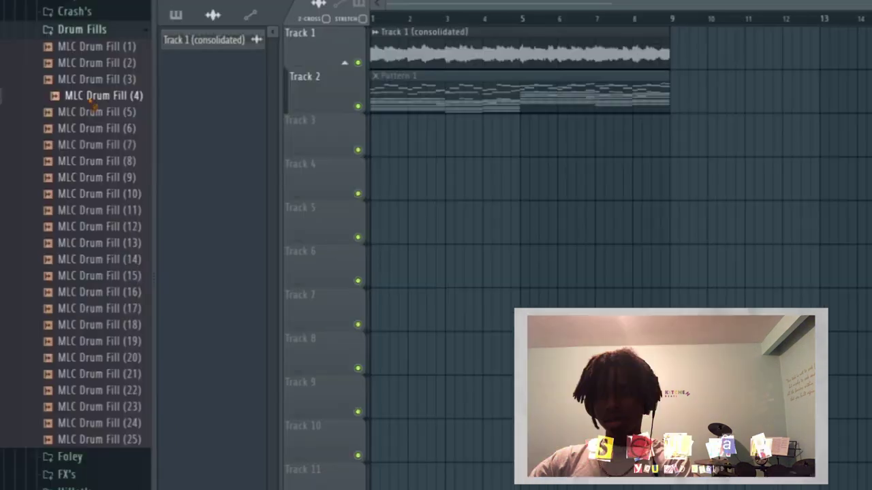
pyautogui.moveTo(89, 97); pyautogui.dragTo(633, 139)
pyautogui.press('space')
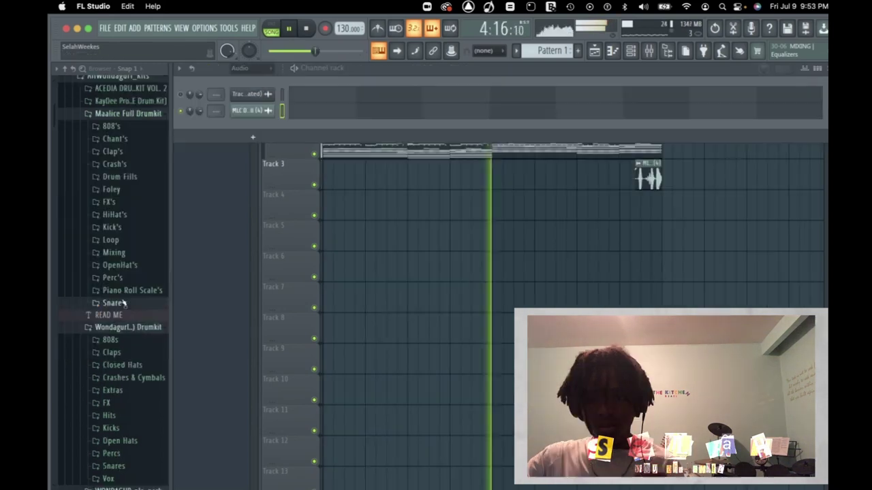
# Step: Add MLC Snare (12) from the Maalice Full Drumkit snares as a new channel and open its piano roll
pyautogui.click(119, 303)
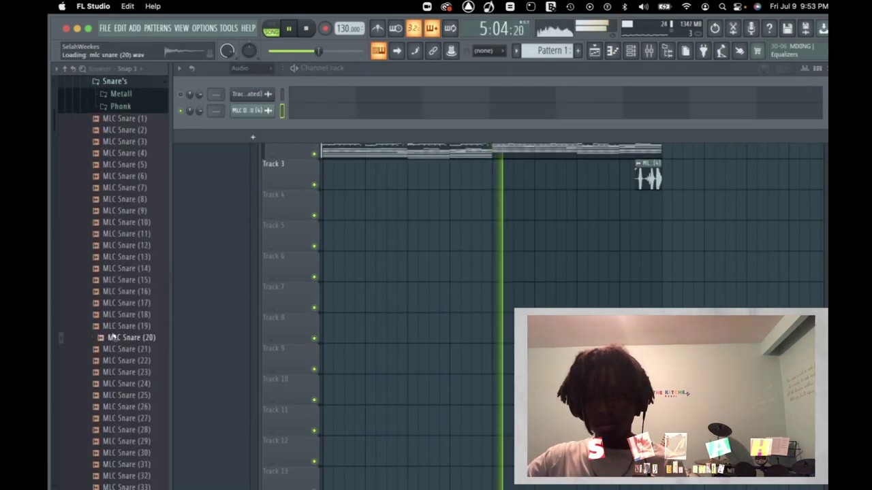
pyautogui.press('space')
pyautogui.click(121, 269)
pyautogui.click(121, 246)
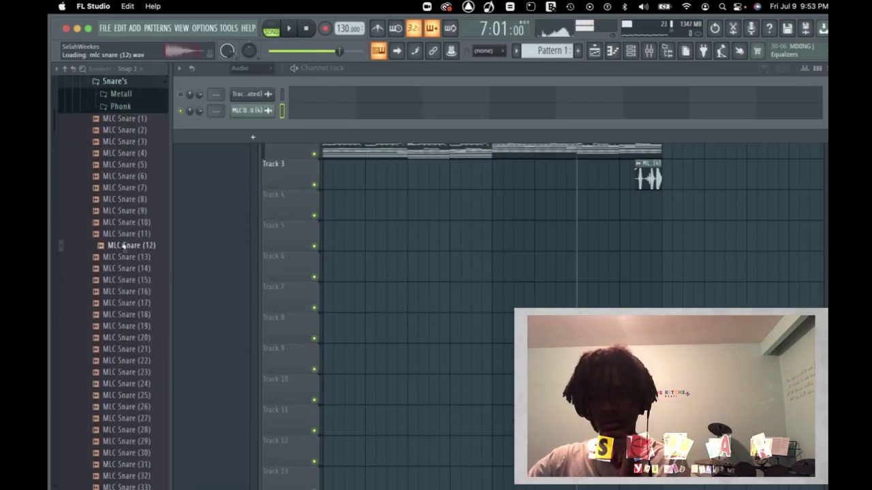
pyautogui.moveTo(121, 246); pyautogui.dragTo(259, 132)
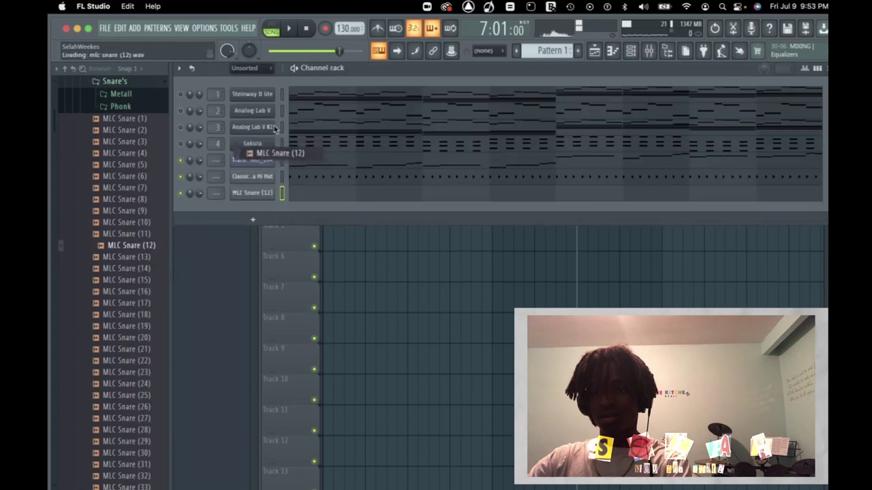
pyautogui.click(310, 198)
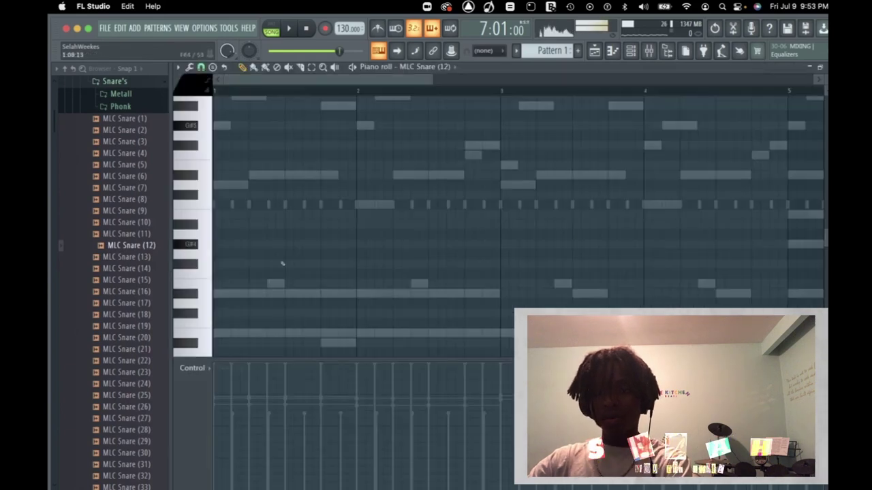
pyautogui.scroll(2, 289, 219)
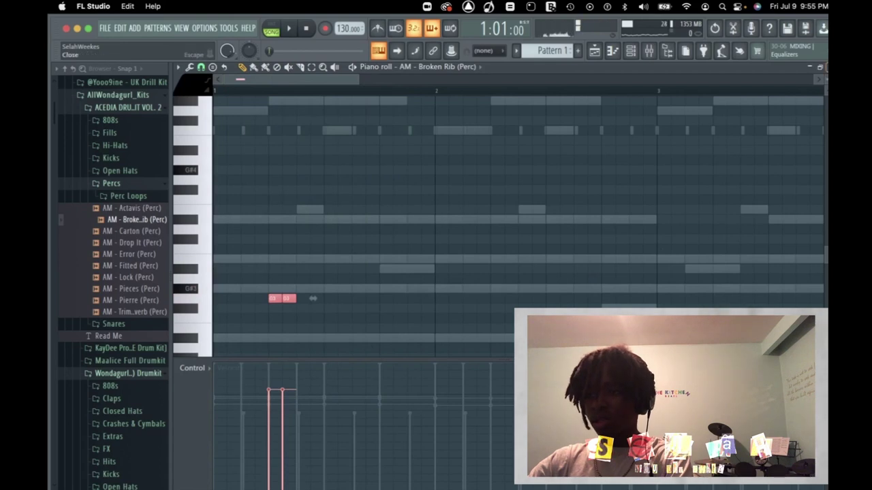
# Step: Shape the AM - Broken Rib (Perc) volume envelope with a raised hold and 0% sustain
pyautogui.press('Escape')
pyautogui.click(249, 261)
pyautogui.click(218, 138)
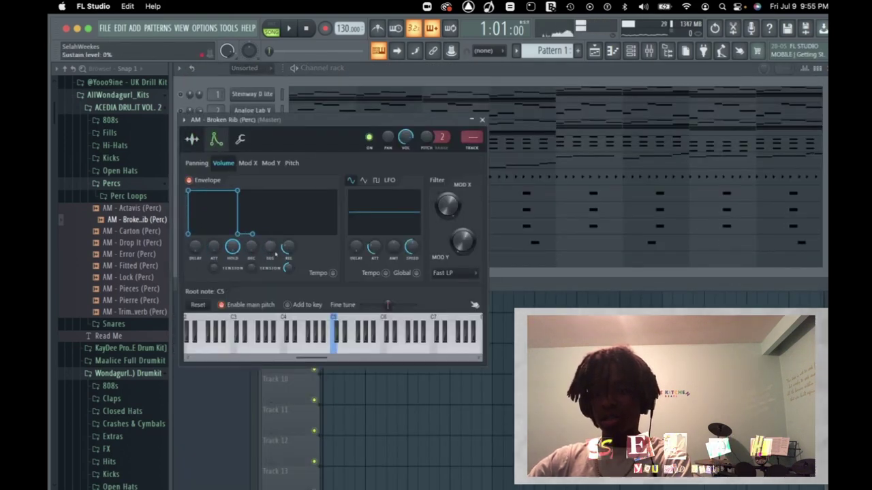
pyautogui.click(482, 120)
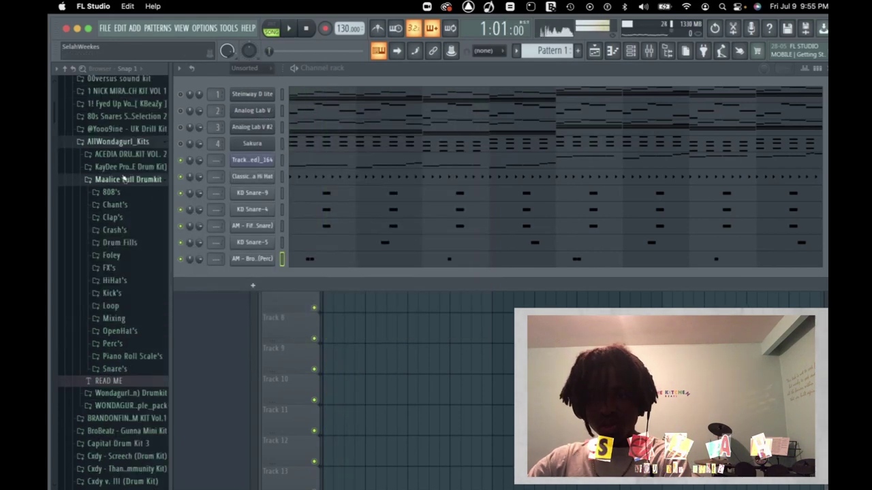
# Step: Audition the Phonk and Metall snares in the Maalice Full Drumkit and add TM Snare (4) as a new channel
pyautogui.click(121, 370)
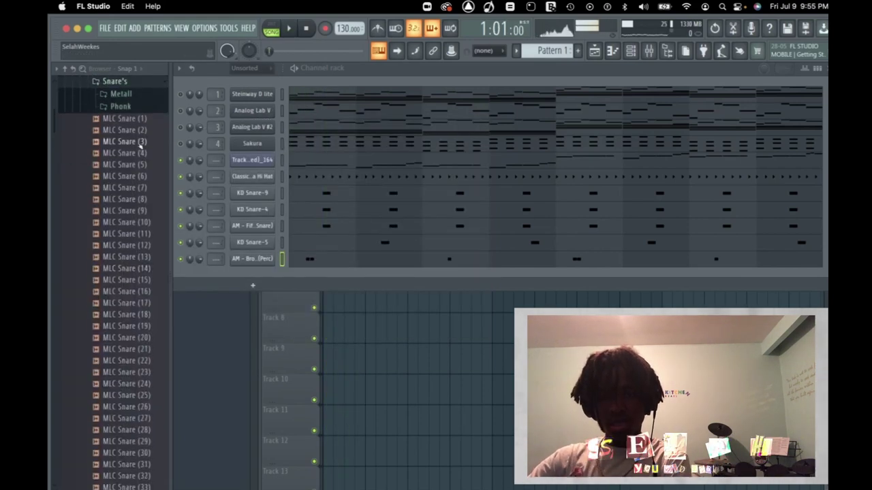
pyautogui.scroll(2, 139, 147)
pyautogui.click(132, 164)
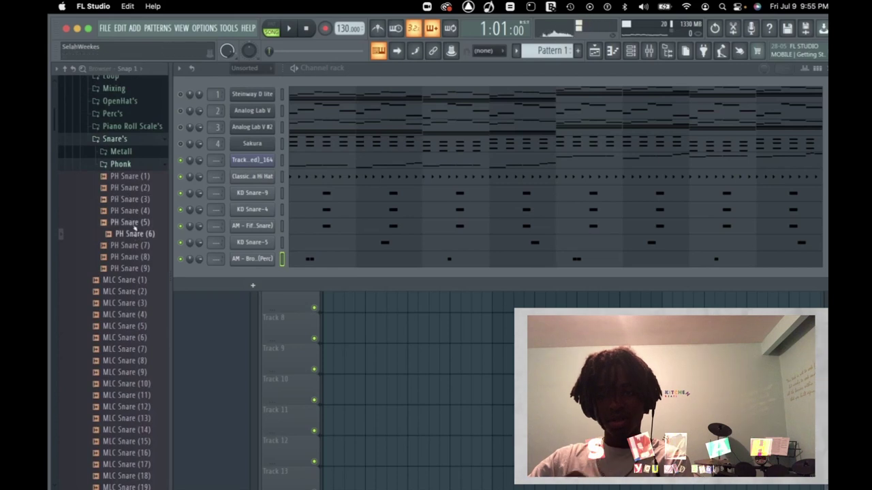
pyautogui.click(134, 177)
pyautogui.click(121, 151)
pyautogui.click(133, 165)
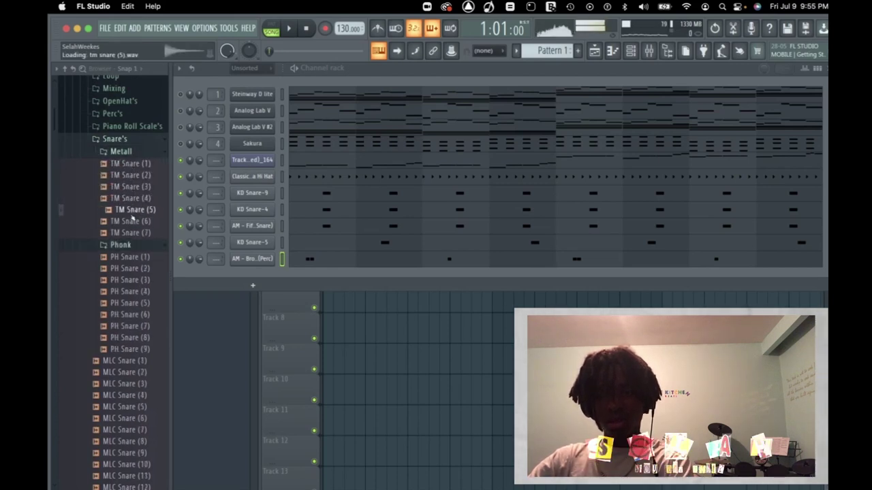
pyautogui.moveTo(261, 285)
pyautogui.mouseDown()
pyautogui.moveTo(259, 276)
pyautogui.moveTo(271, 274)
pyautogui.mouseUp()
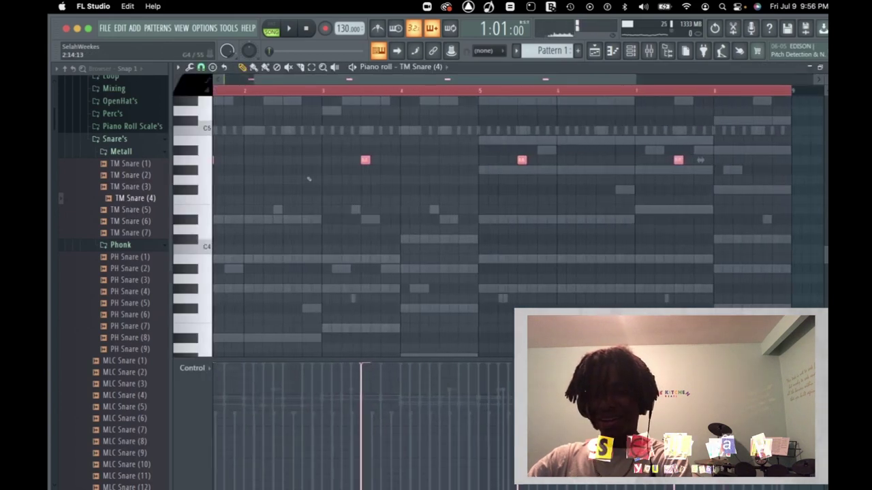
# Step: Raise the TM Snare (4) notes three semitones to C5 and play the song
pyautogui.scroll(2, 309, 180)
pyautogui.press('space')
pyautogui.hotkey('shift', 'Up')
pyautogui.hotkey('shift', 'Up')
pyautogui.hotkey('shift', 'Up')
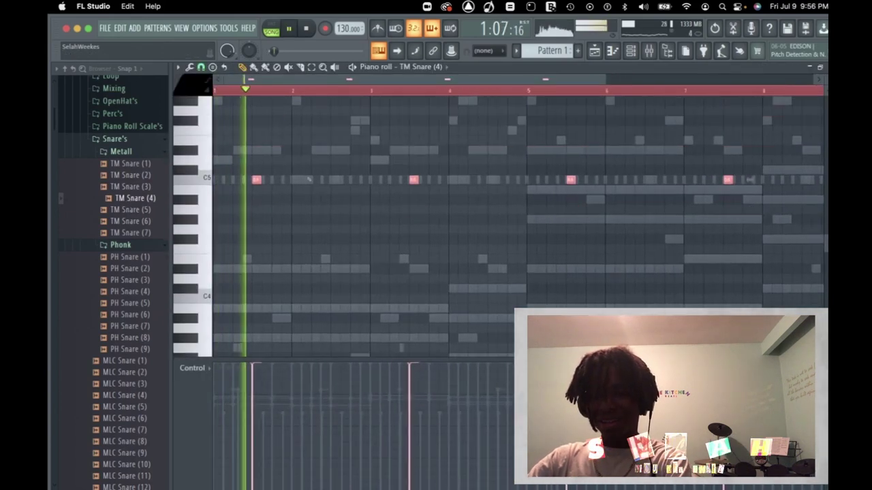
pyautogui.scroll(-2, 359, 209)
pyautogui.moveTo(635, 247); pyautogui.dragTo(215, 85)
pyautogui.moveTo(566, 198); pyautogui.dragTo(566, 229)
pyautogui.press('F6')
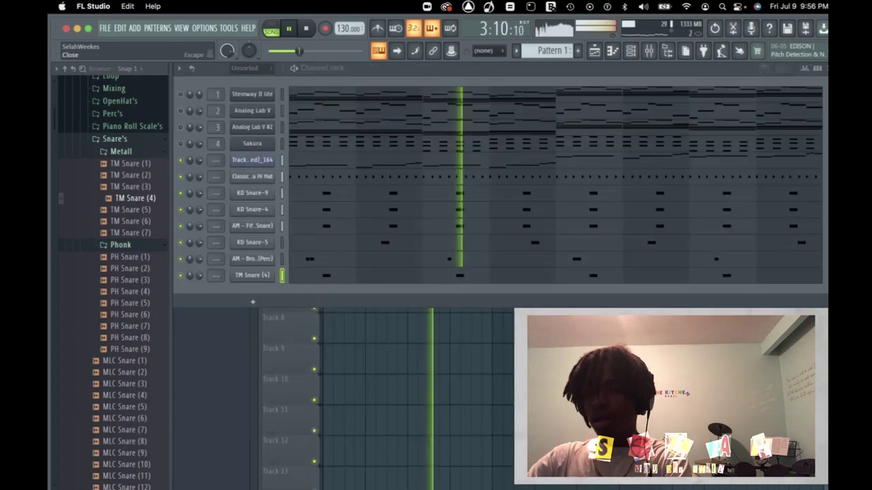
# Step: Audition the Phonk snares in the Maalice Full Drumkit and add PH Snare (3) as a new channel
pyautogui.click(123, 153)
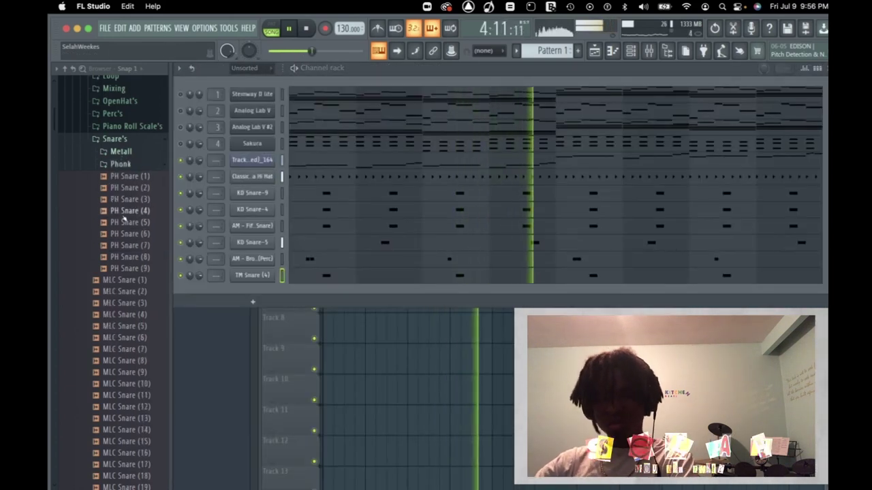
pyautogui.click(123, 201)
pyautogui.click(121, 233)
pyautogui.press('space')
pyautogui.click(123, 258)
pyautogui.click(124, 200)
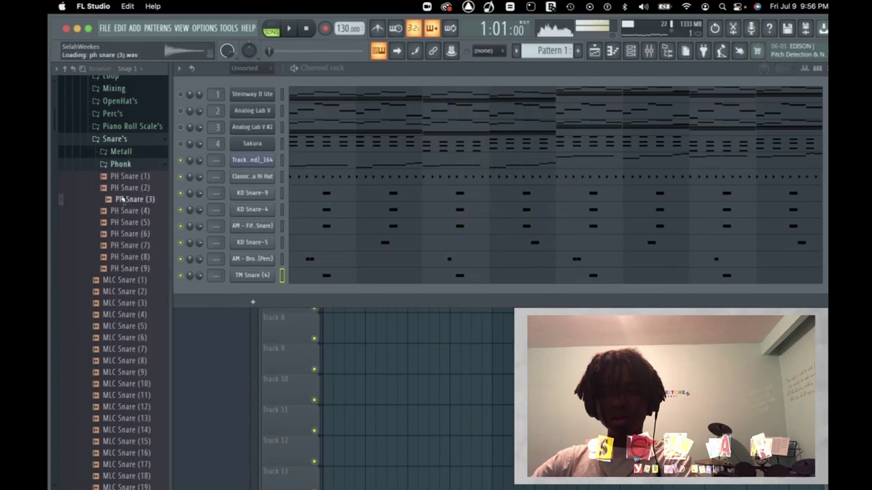
pyautogui.moveTo(282, 324); pyautogui.dragTo(268, 259)
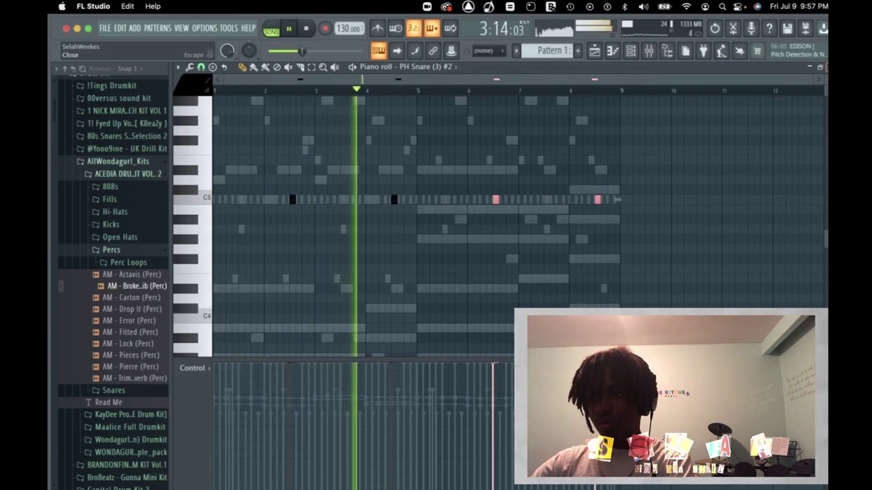
# Step: Shape the PH Snare (3) #2 volume envelope with a raised hold and minimum sustain, and stop playback
pyautogui.click(825, 67)
pyautogui.click(261, 260)
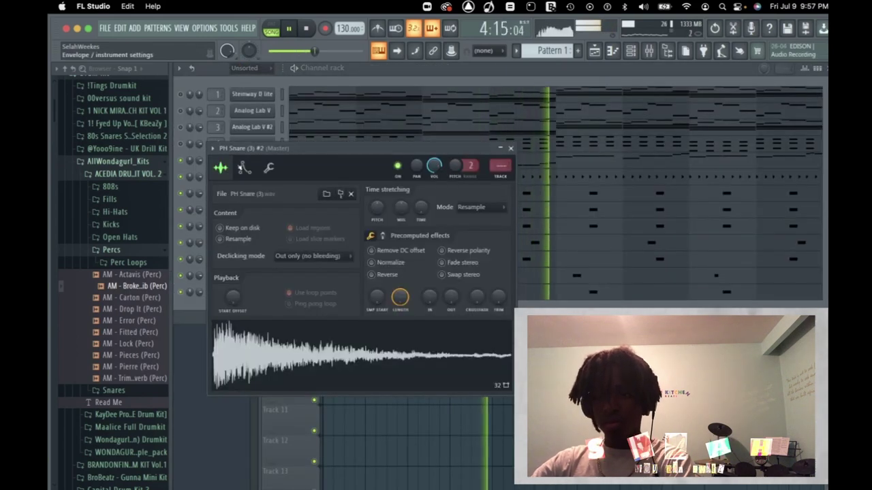
pyautogui.click(244, 168)
pyautogui.moveTo(242, 276); pyautogui.dragTo(261, 242)
pyautogui.moveTo(282, 277); pyautogui.dragTo(317, 299)
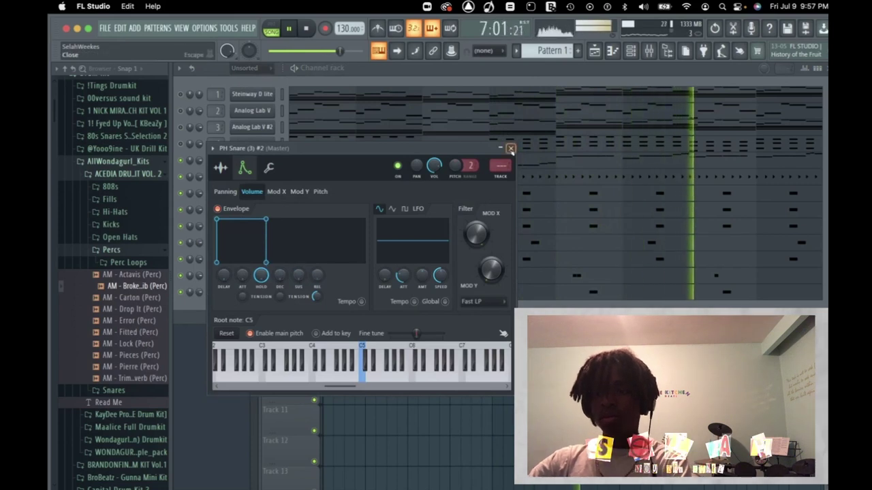
pyautogui.click(510, 149)
pyautogui.press('space')
# Step: Load SoundShifter Pitch Stereo_2 into slot 9 of the Master mixer track, leaving its default preset
pyautogui.press('F9')
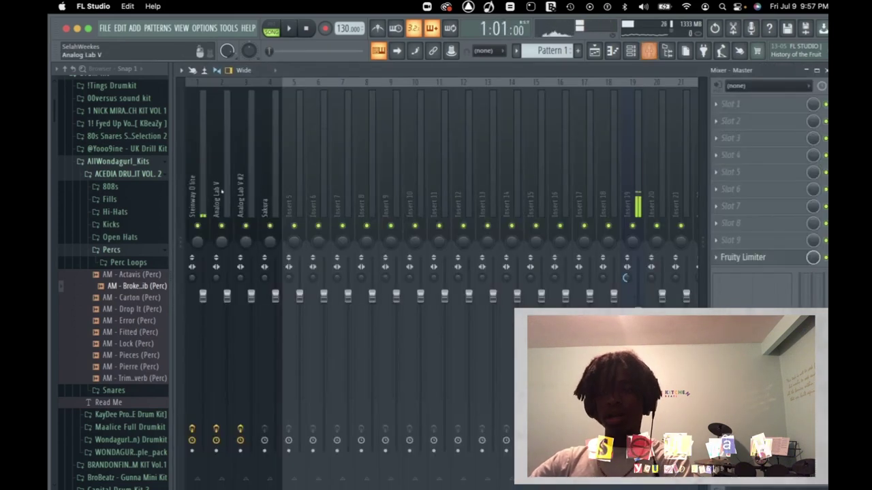
pyautogui.click(179, 152)
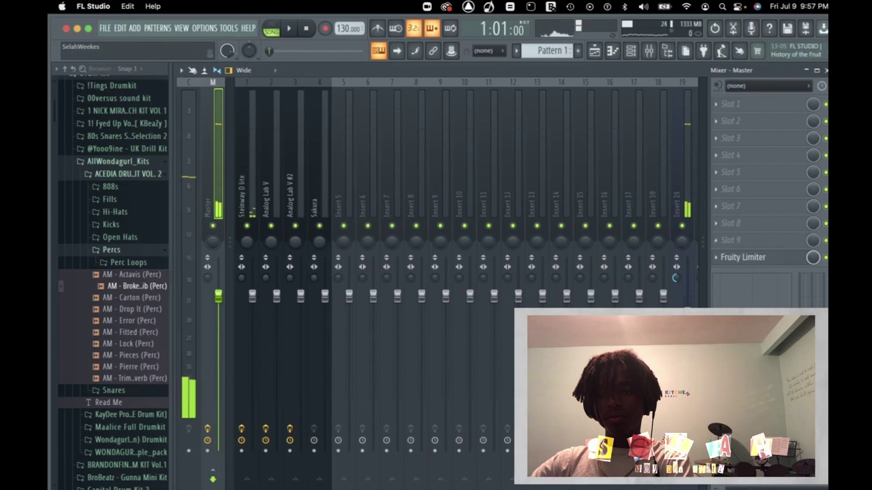
pyautogui.click(767, 240)
pyautogui.moveTo(337, 136)
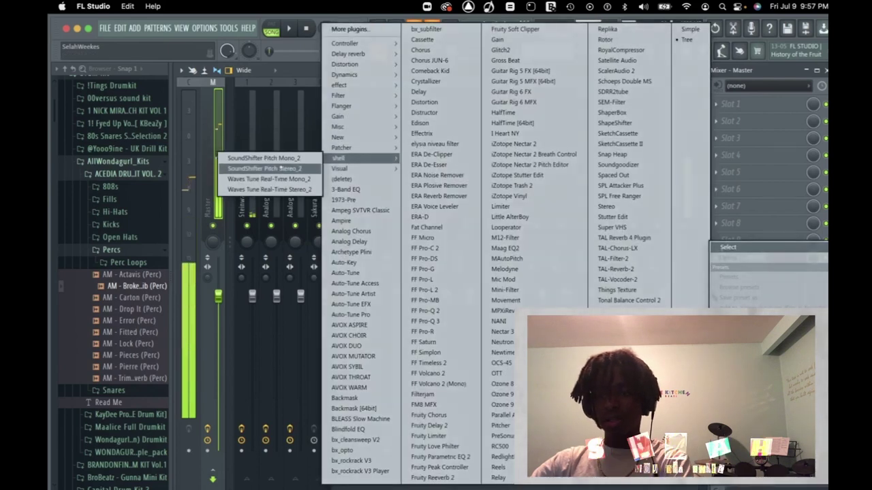
pyautogui.click(269, 164)
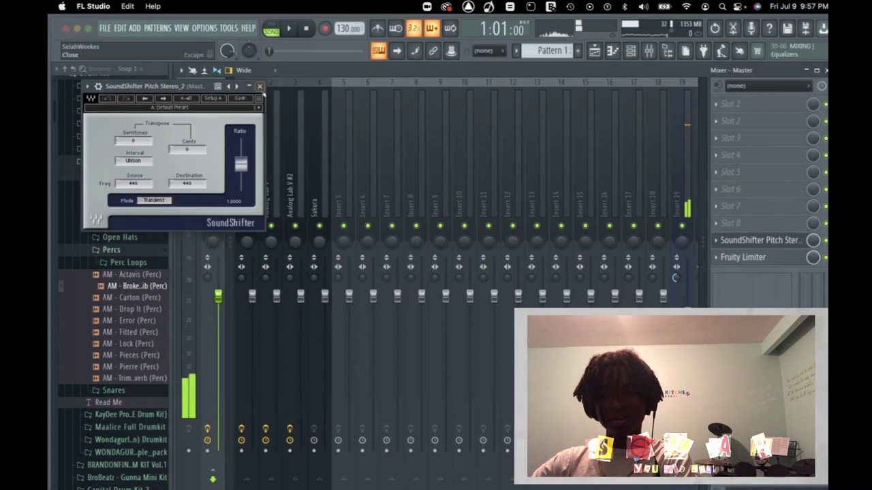
pyautogui.click(260, 86)
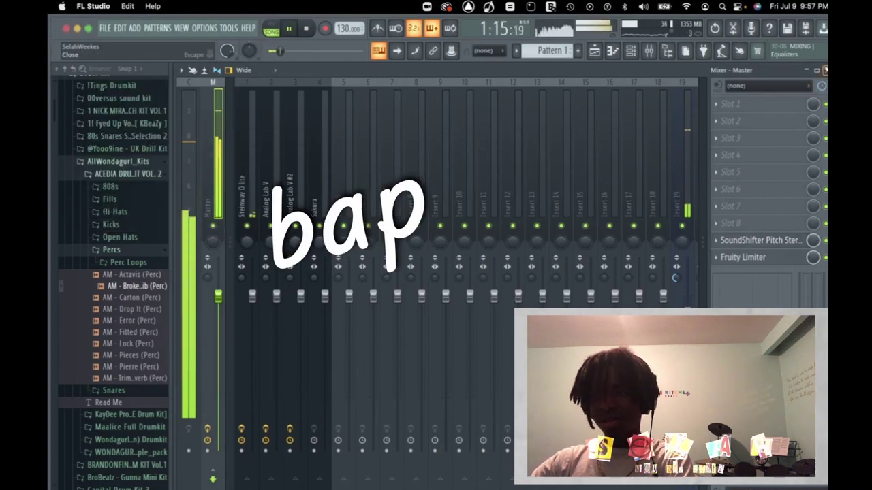
pyautogui.click(825, 71)
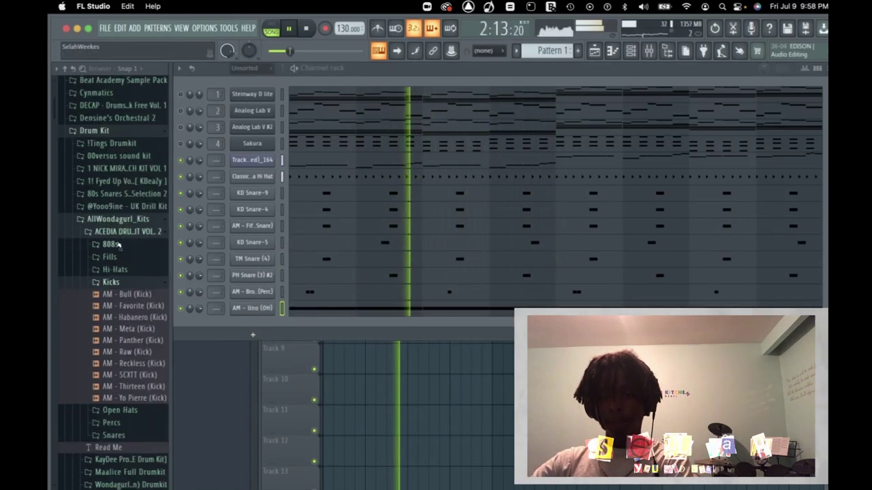
# Step: Add AM - Dark (808) from ACEDIA Drum Kit Vol. 2 as a new channel and open its piano roll
pyautogui.click(109, 244)
pyautogui.press('space')
pyautogui.click(119, 269)
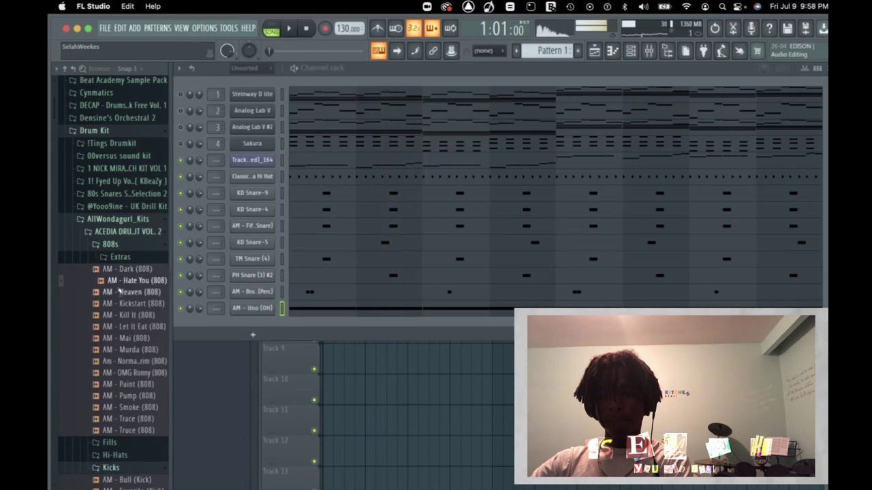
pyautogui.moveTo(119, 273); pyautogui.dragTo(253, 326)
pyautogui.rightClick(271, 324)
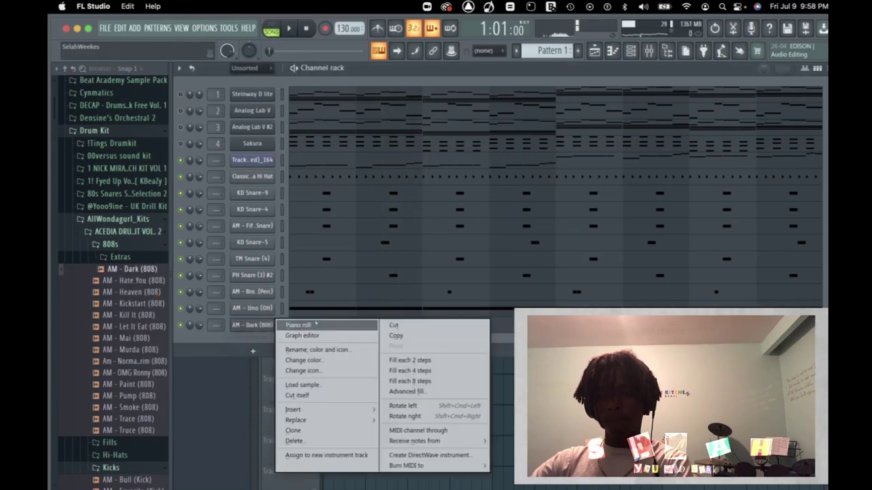
pyautogui.click(319, 327)
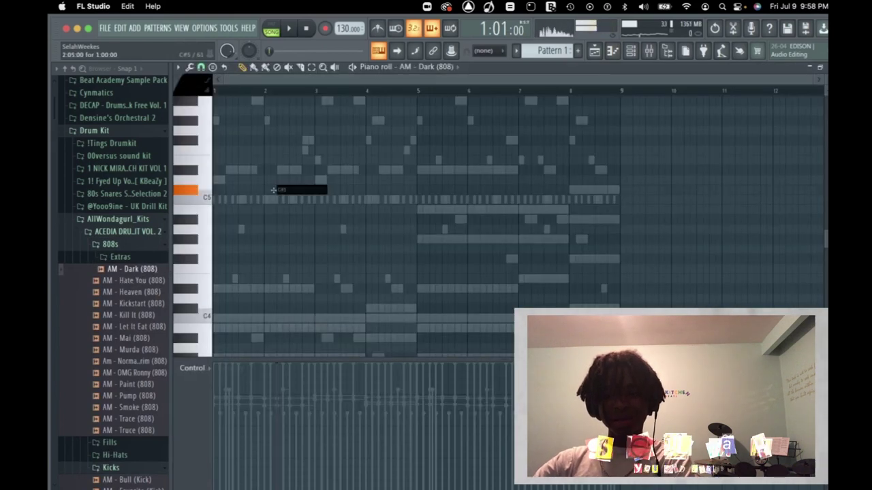
# Step: Place a one-bar AM - Dark (808) note on G#5 at bar 1 and open the channel's sample settings
pyautogui.moveTo(273, 190); pyautogui.dragTo(158, 202)
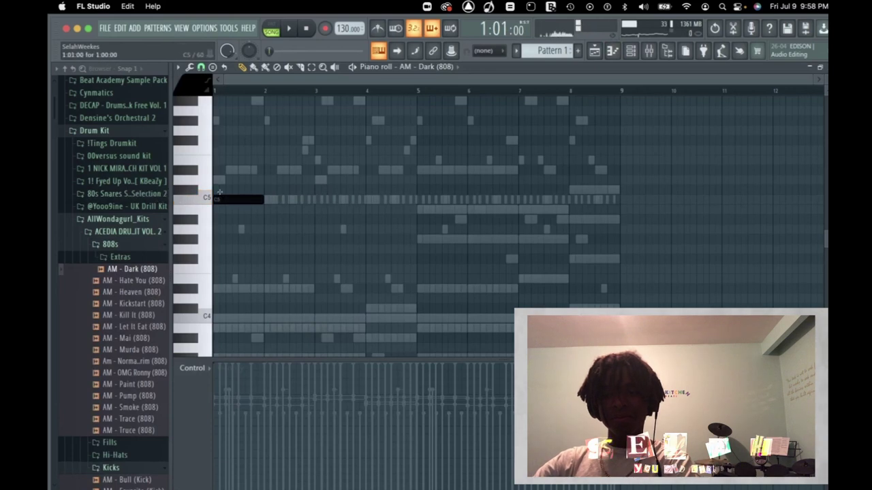
pyautogui.moveTo(220, 197); pyautogui.dragTo(218, 109)
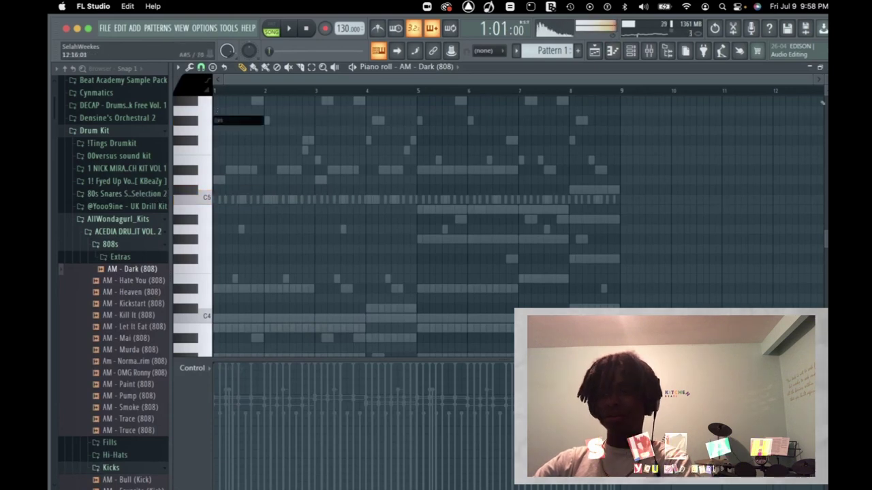
pyautogui.click(825, 67)
pyautogui.click(248, 326)
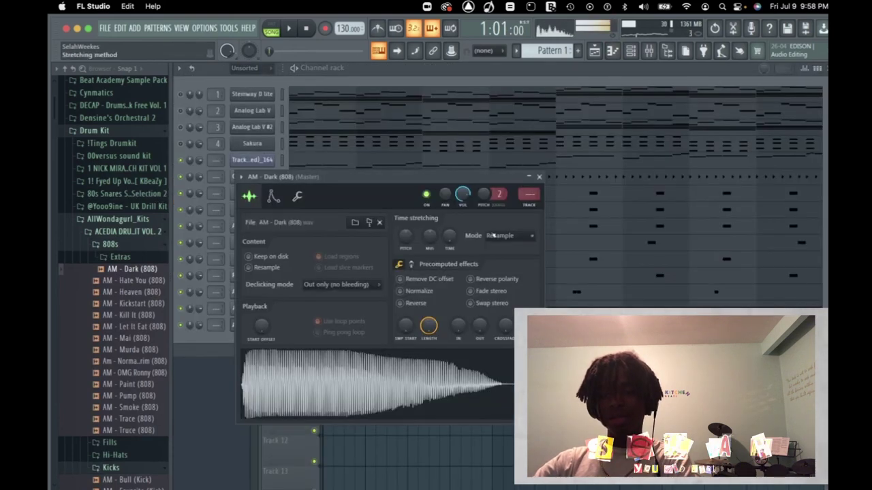
pyautogui.click(539, 177)
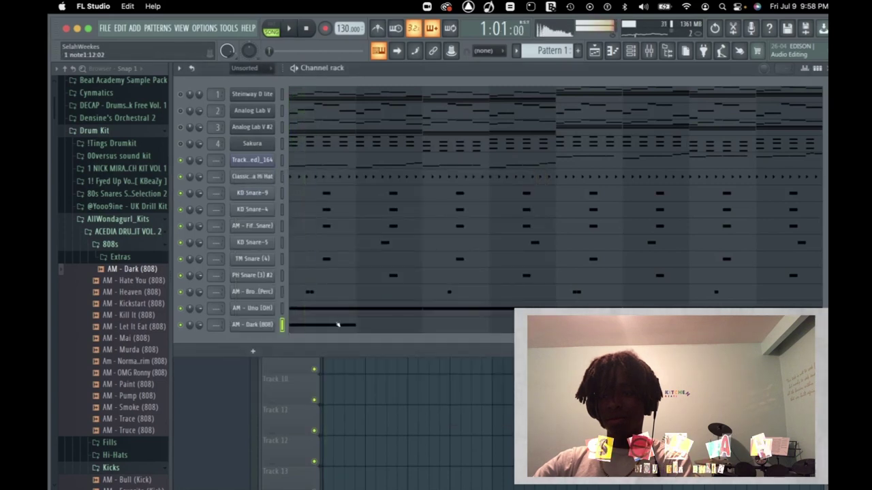
# Step: Lower the bar 1 AM - Dark (808) note by a semitone and raise it two octaves to G7
pyautogui.click(335, 325)
pyautogui.hotkey('shift', 'Down')
pyautogui.press('space')
pyautogui.scroll(3, 319, 174)
pyautogui.press('space')
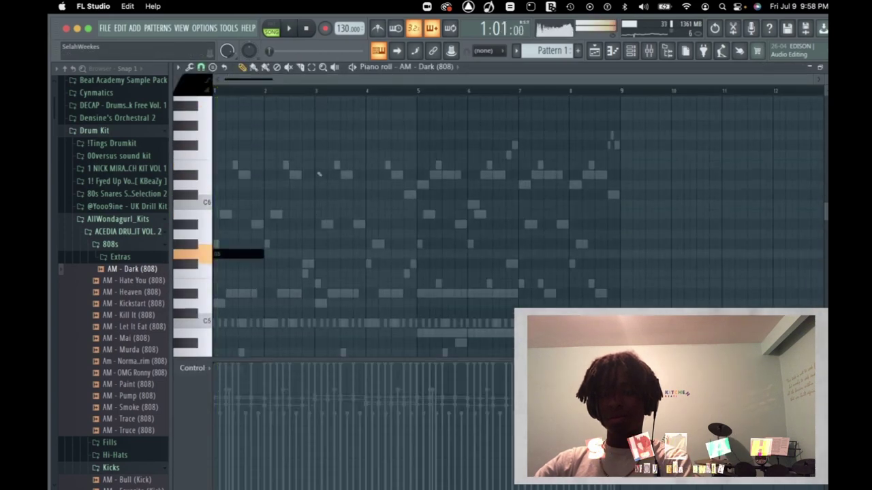
pyautogui.scroll(3, 318, 173)
pyautogui.hotkey('ctrl', 'Up')
pyautogui.scroll(3, 272, 175)
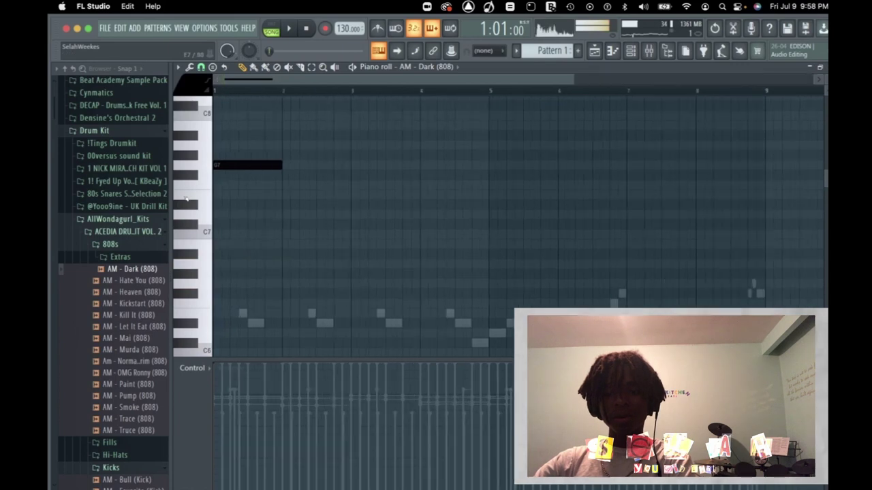
# Step: Place a second one-bar AM - Dark (808) note at 2:13:00 and move it to D#7
pyautogui.scroll(1, 186, 199)
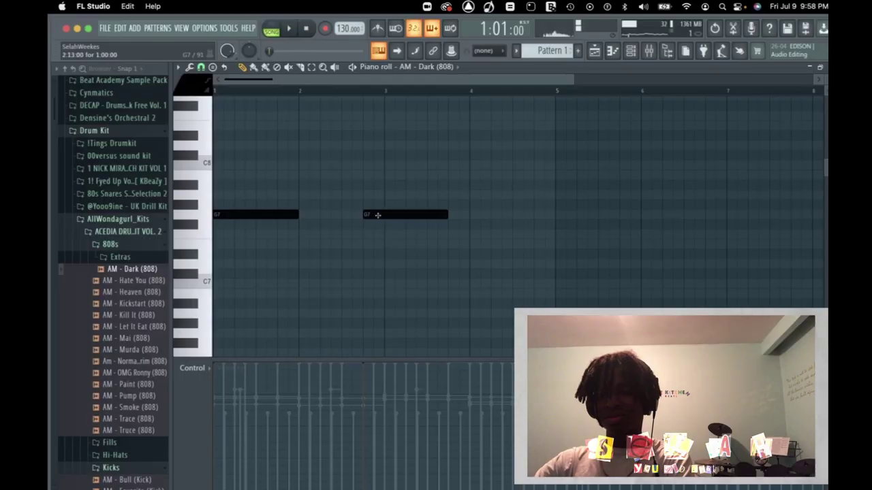
pyautogui.moveTo(377, 222); pyautogui.dragTo(376, 256)
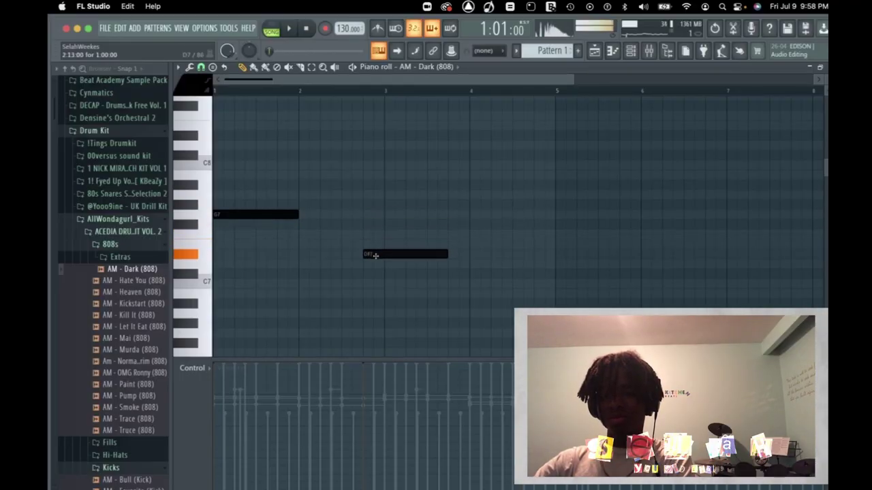
# Step: Add a one-bar G7 note at bar 3, extend the first G7 note up to the D#7 note and play the line
pyautogui.click(398, 217)
pyautogui.hotkey('ctrl', 'l')
pyautogui.press('space')
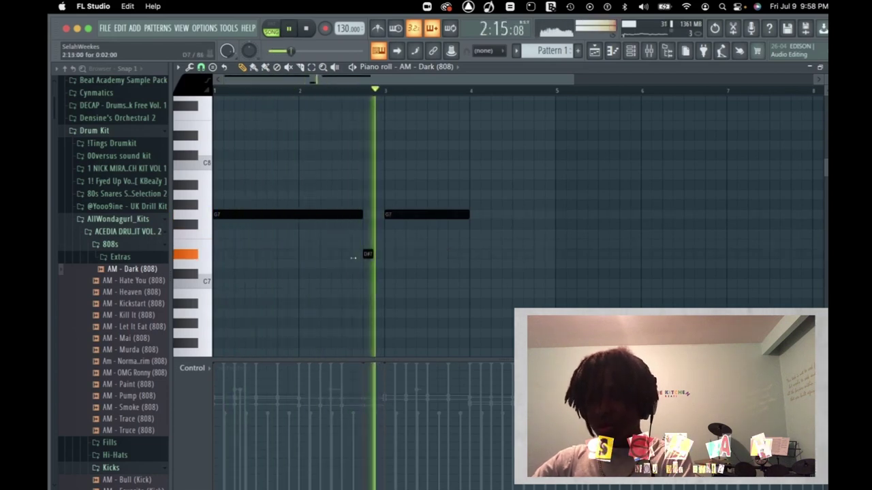
pyautogui.scroll(2, 358, 256)
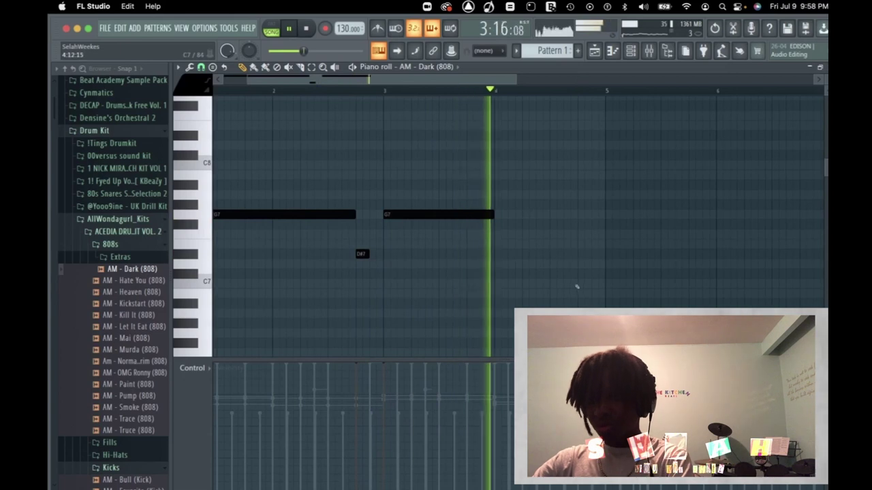
# Step: Open the AM - Dark (808) channel's envelope settings and transpose the whole 808 line down two octaves
pyautogui.press('F6')
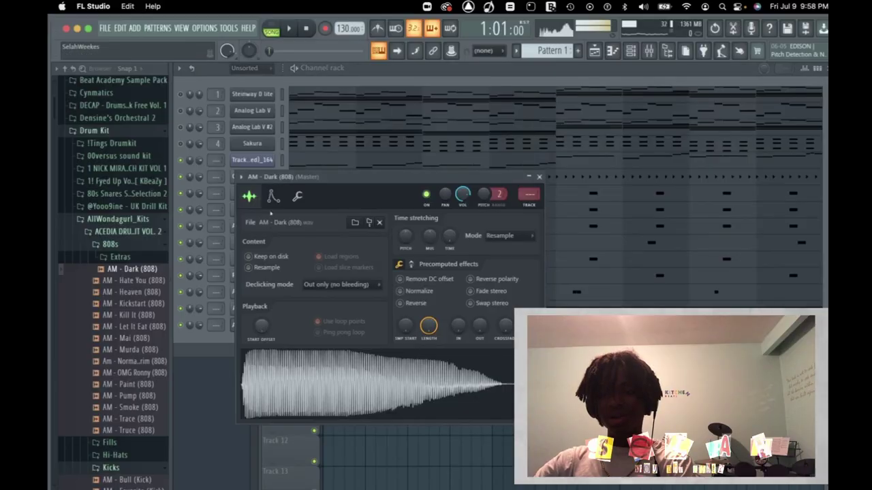
pyautogui.click(273, 198)
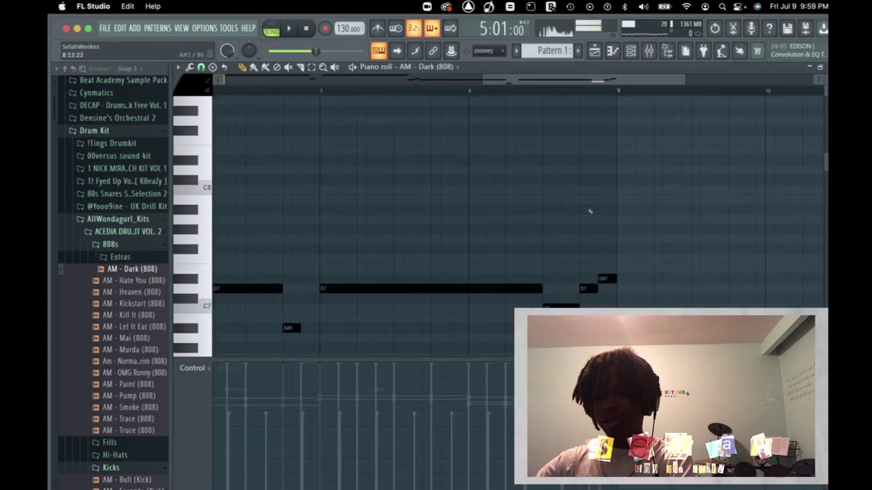
pyautogui.press('super+Down')
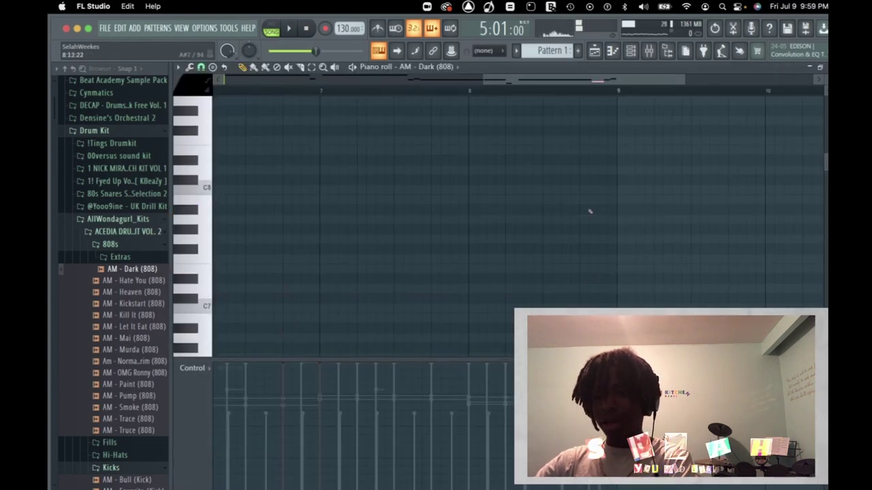
pyautogui.scroll(-5, 590, 212)
# Step: Play the transposed 808 line from bar 5 and examine its notes through the end of bar 8
pyautogui.press('space')
pyautogui.scroll(-3, 545, 212)
pyautogui.scroll(2, 546, 211)
pyautogui.scroll(-3, 608, 306)
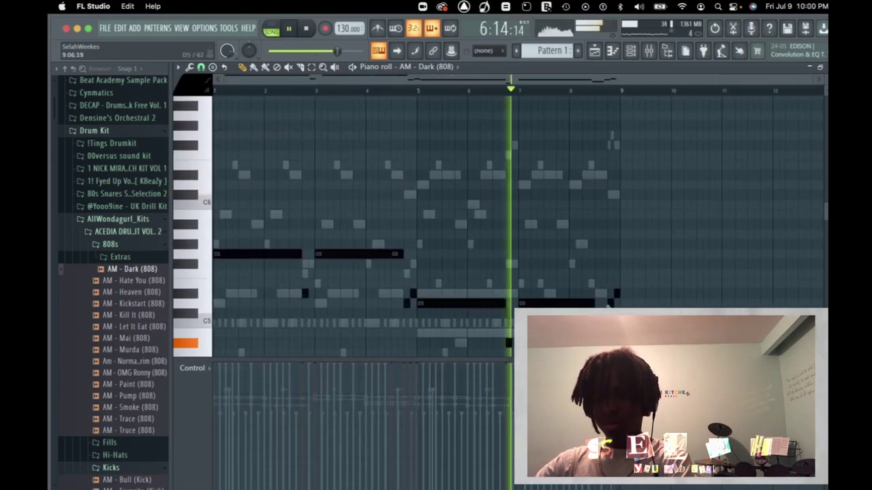
pyautogui.scroll(-3, 608, 308)
pyautogui.scroll(3, 623, 258)
pyautogui.scroll(3, 560, 232)
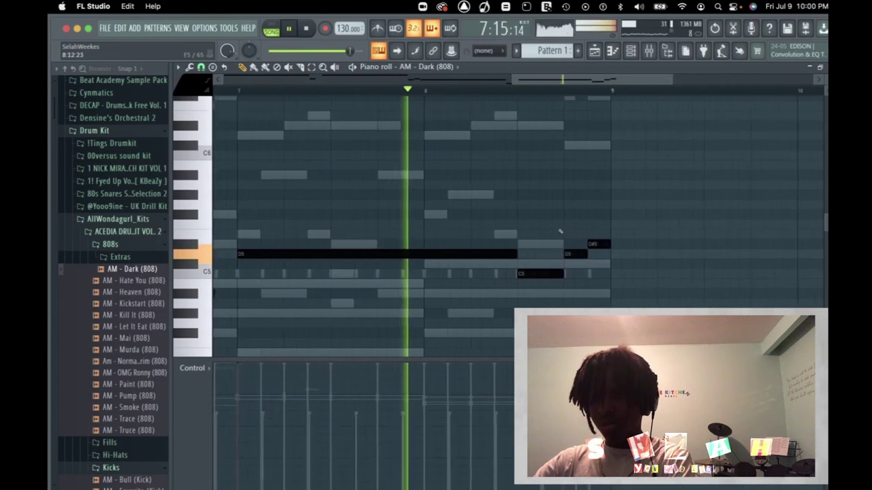
pyautogui.scroll(-4, 560, 231)
pyautogui.scroll(2, 659, 287)
pyautogui.press('space')
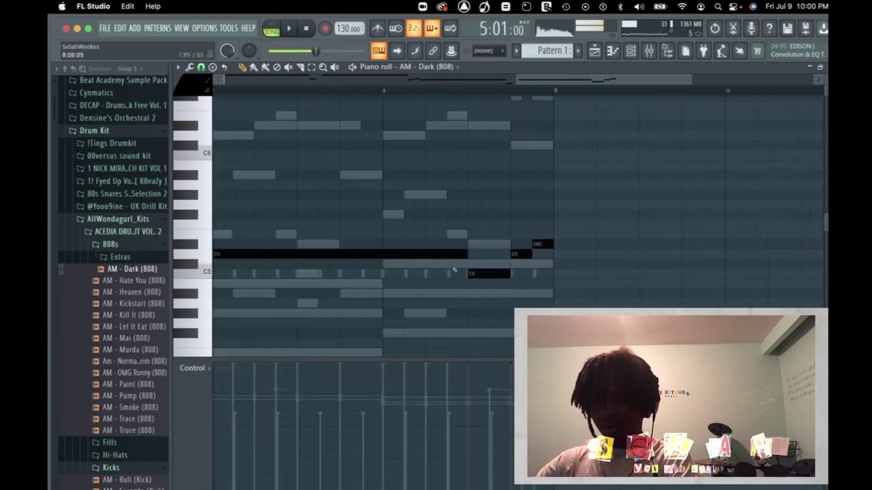
# Step: Place a C6 808 note at 8:11:00 lasting 0:02:00 and make it a slide note
pyautogui.hscroll(-3, 446, 273)
pyautogui.scroll(-2, 443, 273)
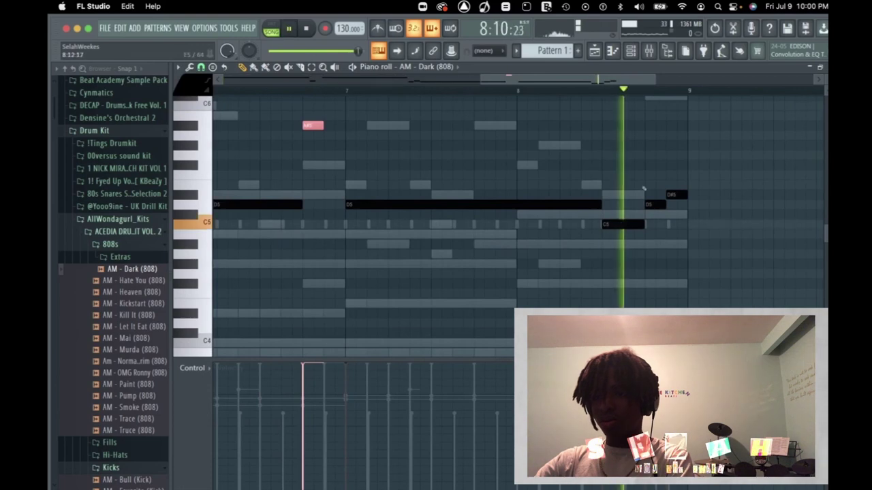
pyautogui.scroll(3, 643, 200)
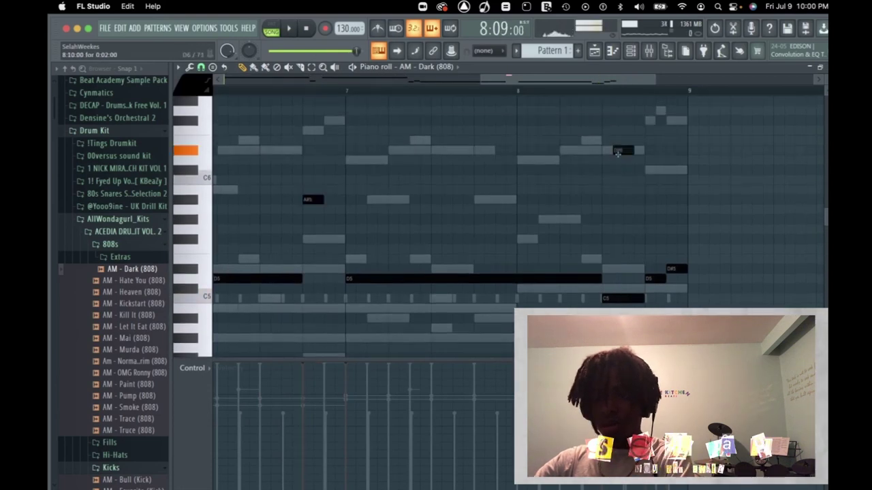
pyautogui.moveTo(626, 159); pyautogui.dragTo(626, 170)
pyautogui.doubleClick(626, 178)
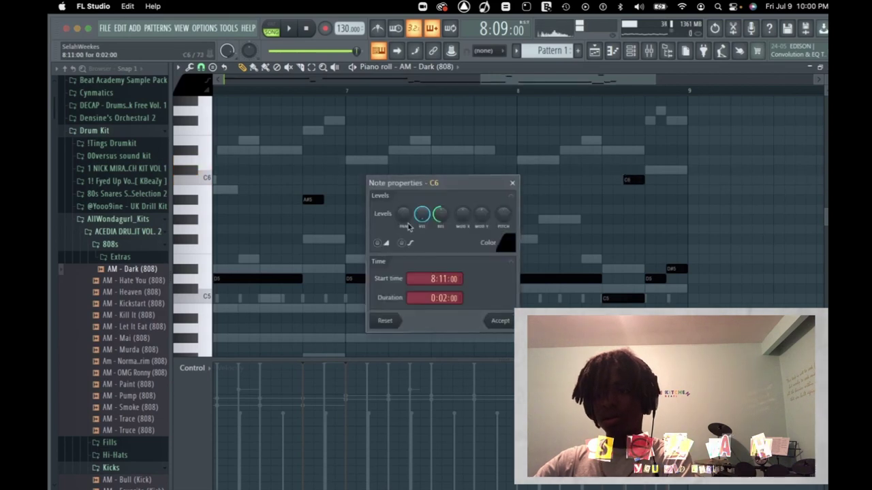
pyautogui.click(499, 320)
# Step: Add G6 808 notes at 8:13:00 and 8:15:00 and make the first one a slide note lasting 0:02:00
pyautogui.press('space')
pyautogui.press('space')
pyautogui.scroll(3, 682, 170)
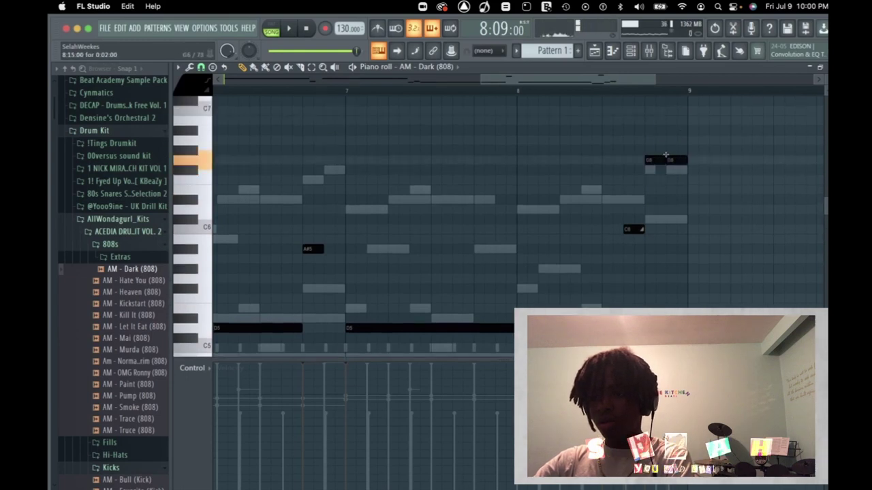
pyautogui.doubleClick(651, 160)
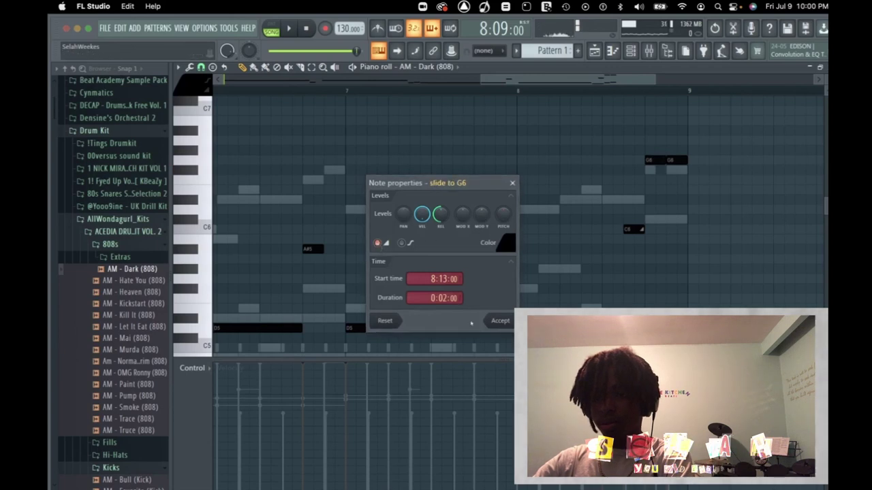
pyautogui.click(504, 320)
# Step: Shorten both G6 slide notes at the end of bar 8 to one step each and audition the slides
pyautogui.keyDown('ctrl'); pyautogui.scroll(2, 703, 157); pyautogui.keyUp('ctrl')
pyautogui.moveTo(637, 160); pyautogui.dragTo(619, 160)
pyautogui.press('space')
pyautogui.press('space')
pyautogui.click(649, 161)
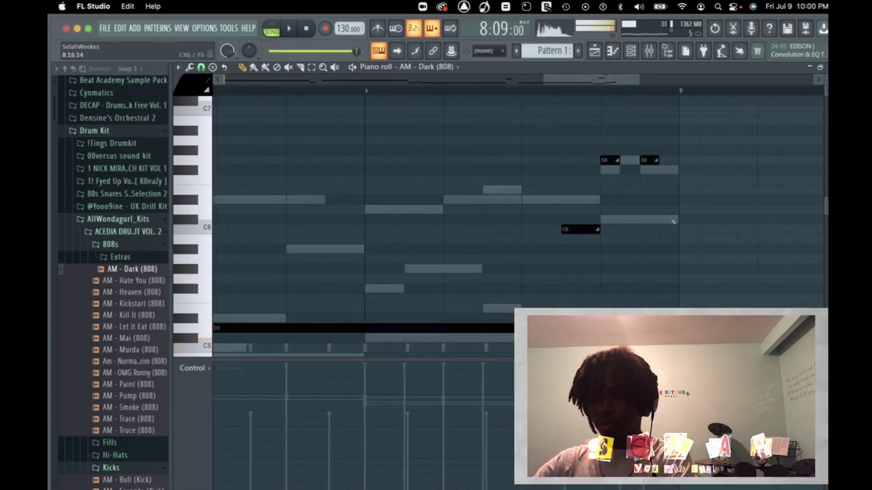
# Step: Make the D5 808 note at 4:13:00 a slide note lasting 0:04:00
pyautogui.press('space')
pyautogui.keyDown('ctrl'); pyautogui.scroll(-3, 673, 220); pyautogui.keyUp('ctrl')
pyautogui.scroll(-3, 673, 222)
pyautogui.scroll(2, 673, 222)
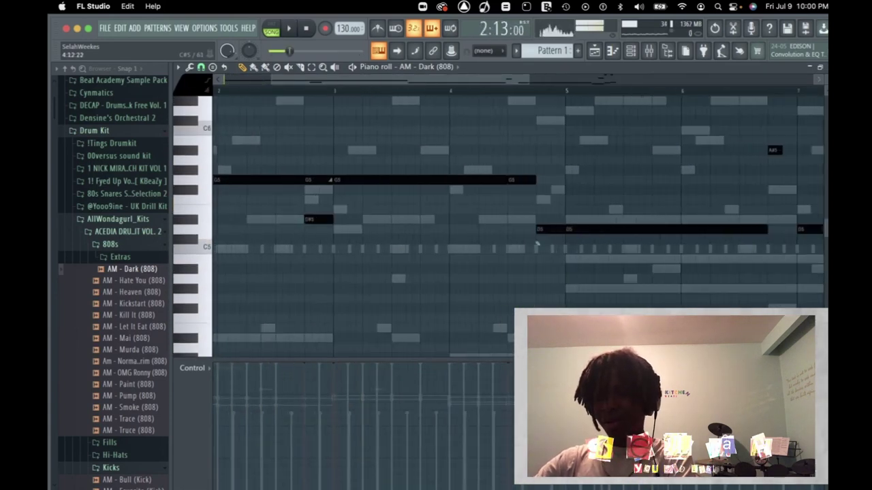
pyautogui.doubleClick(539, 228)
pyautogui.click(381, 240)
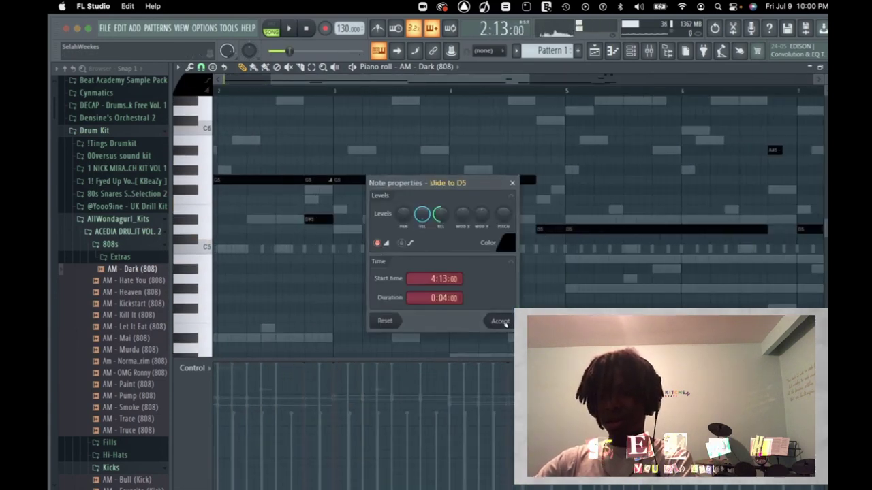
pyautogui.click(502, 320)
# Step: Play back the 808 line and raise all its notes by one octave
pyautogui.scroll(-1, 525, 218)
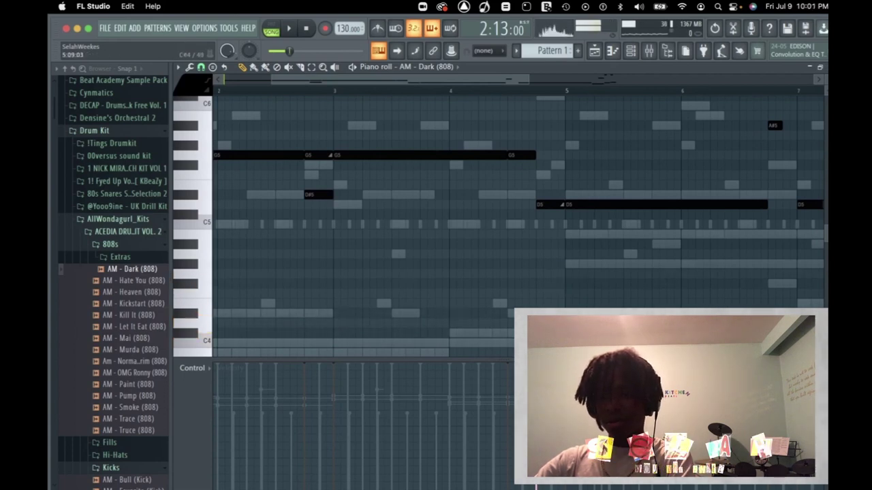
pyautogui.press('space')
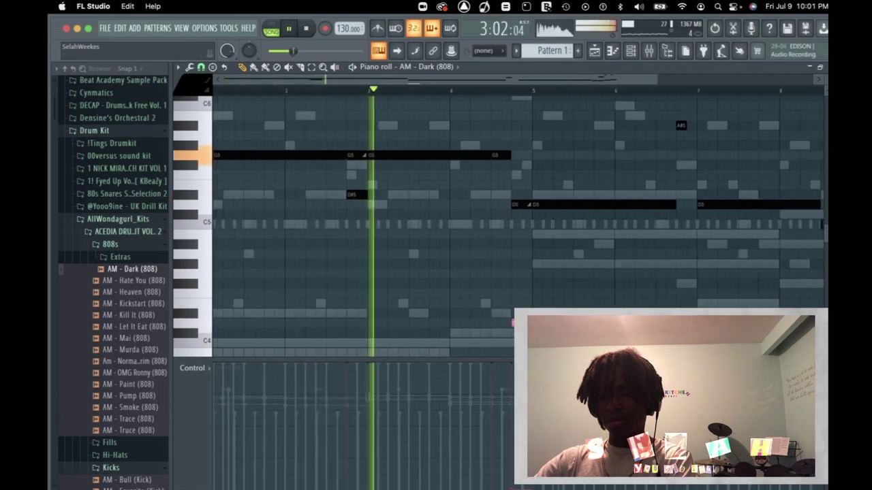
pyautogui.scroll(3, 427, 221)
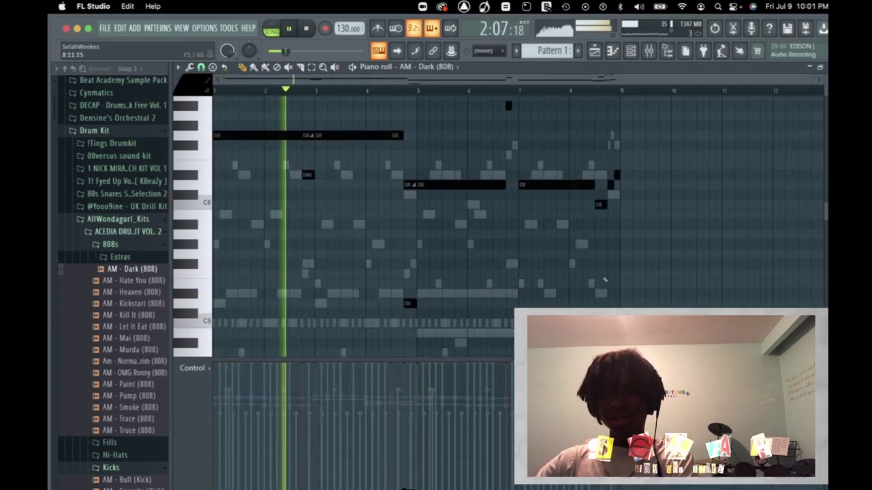
pyautogui.press('space')
# Step: Move the long 808 note at bar 5 down to C6 and play back from bar 5
pyautogui.moveTo(442, 188); pyautogui.dragTo(443, 208)
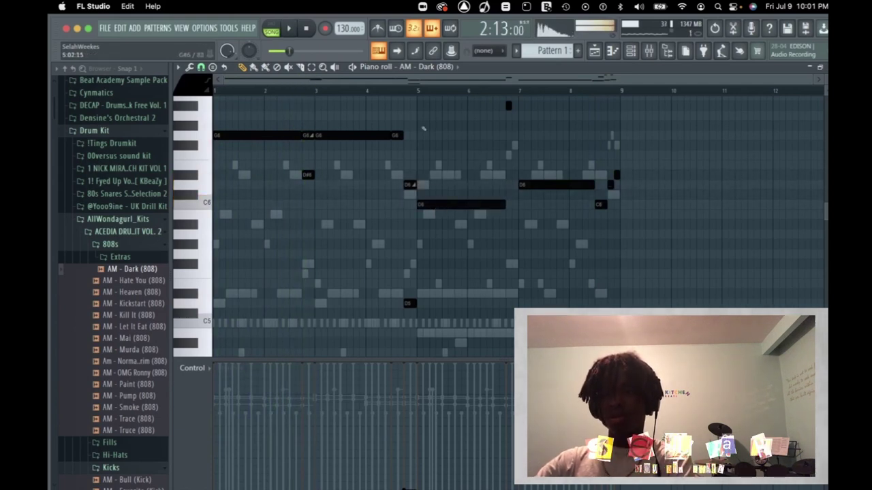
pyautogui.click(420, 90)
pyautogui.press('space')
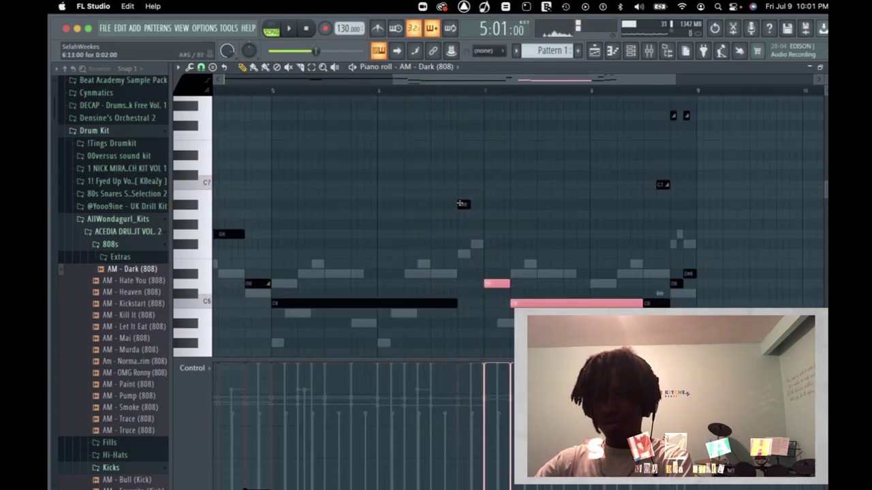
# Step: Add an A6 note after the A#6 note in bar 6 and a C6 slide note at 6:13:00 lasting 0:04:00
pyautogui.click(460, 204)
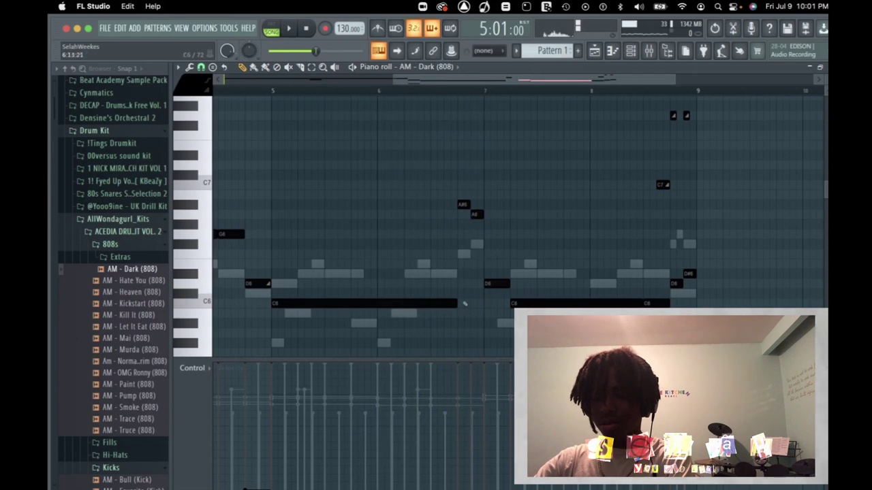
pyautogui.doubleClick(467, 302)
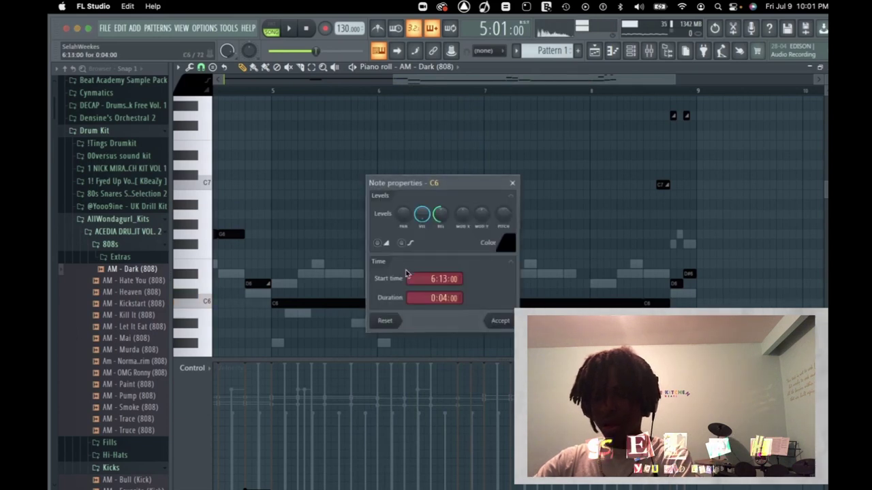
pyautogui.click(496, 321)
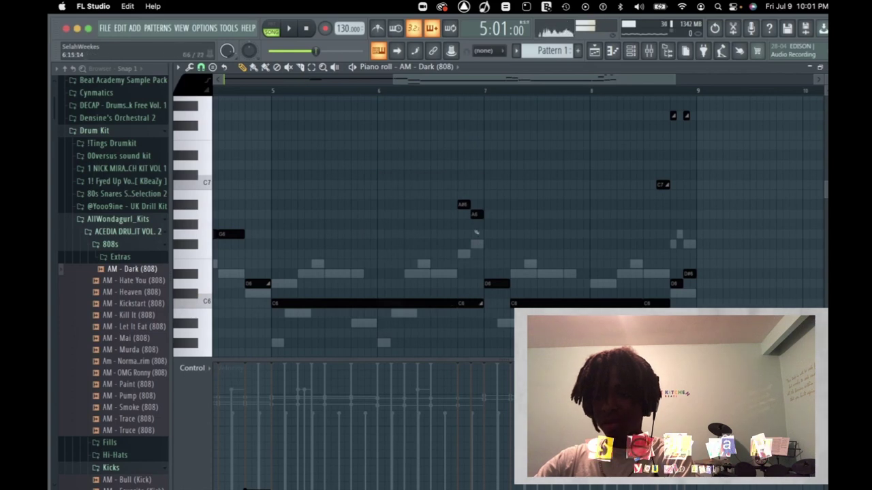
pyautogui.press('space')
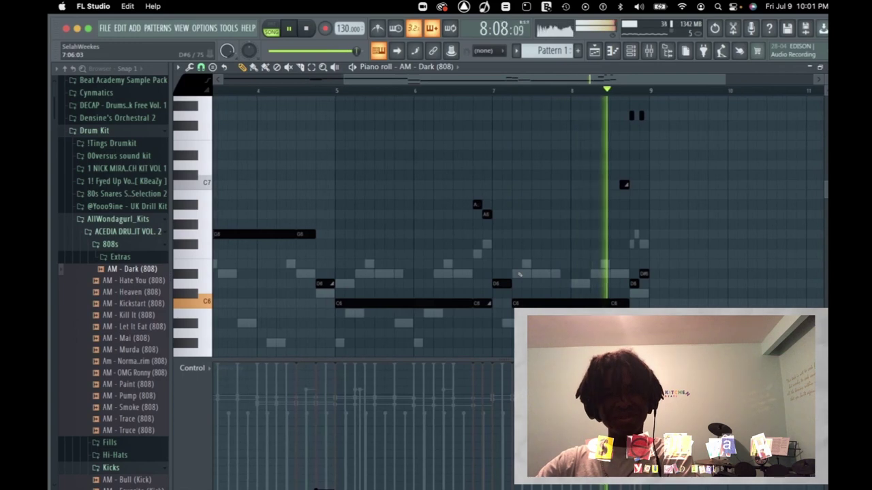
pyautogui.scroll(-2, 520, 275)
pyautogui.scroll(-3, 519, 274)
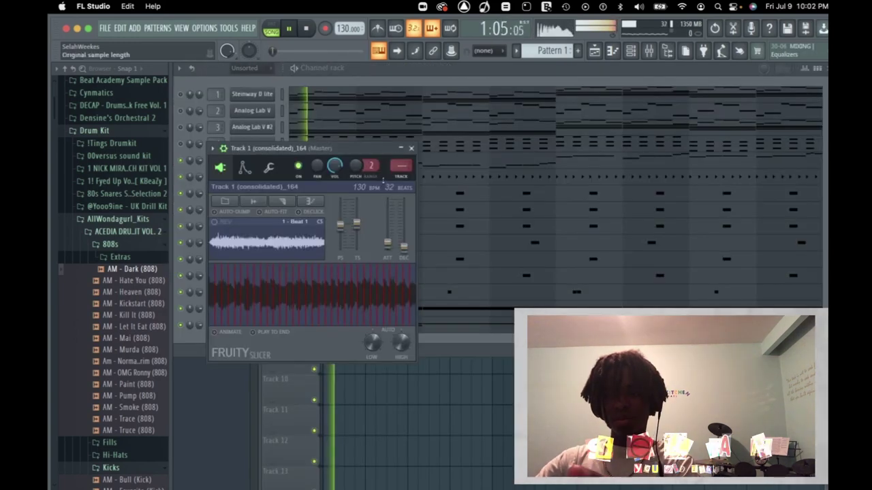
# Step: Audition the kicks in ACEDIA Drum Kit Vol. 2 and add AM - Raw (Kick) as a new channel
pyautogui.click(411, 149)
pyautogui.click(117, 303)
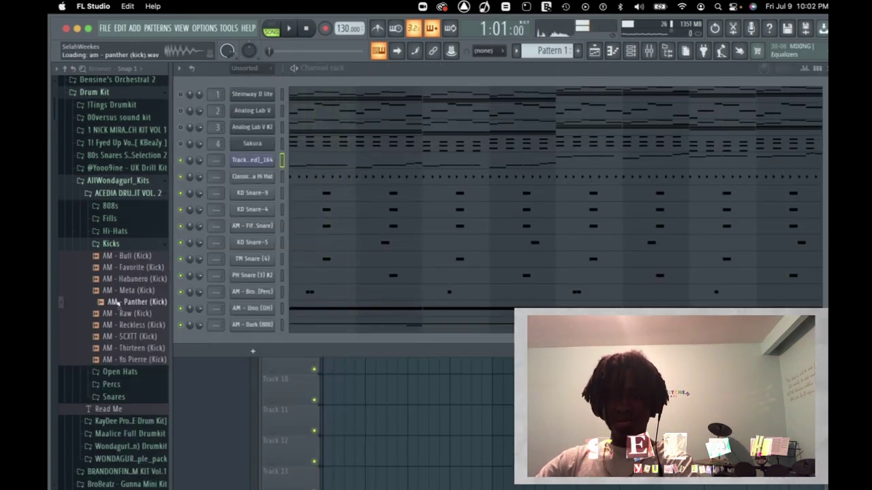
pyautogui.click(117, 314)
pyautogui.click(117, 326)
pyautogui.moveTo(130, 328); pyautogui.dragTo(303, 359)
# Step: Copy the AM - Dark (808) notes into the AM - Raw (Kick) channel and open the kick's piano roll
pyautogui.rightClick(320, 369)
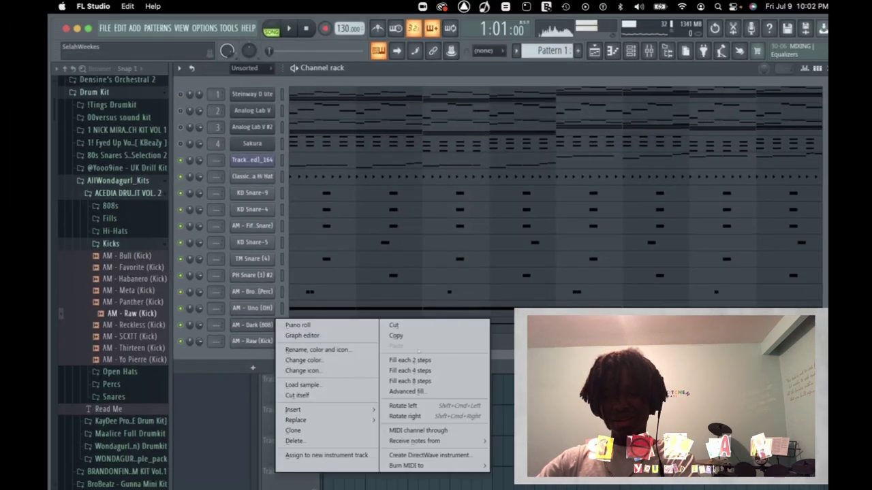
pyautogui.click(397, 336)
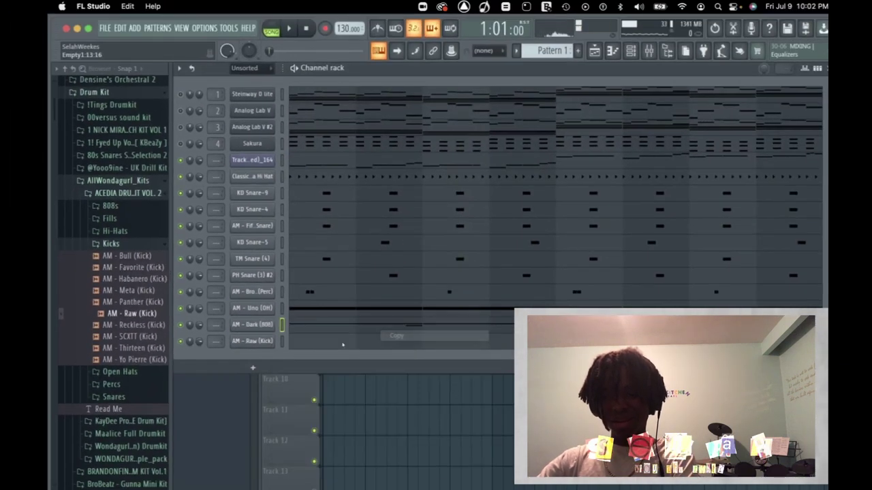
pyautogui.rightClick(262, 345)
pyautogui.click(399, 359)
pyautogui.click(402, 344)
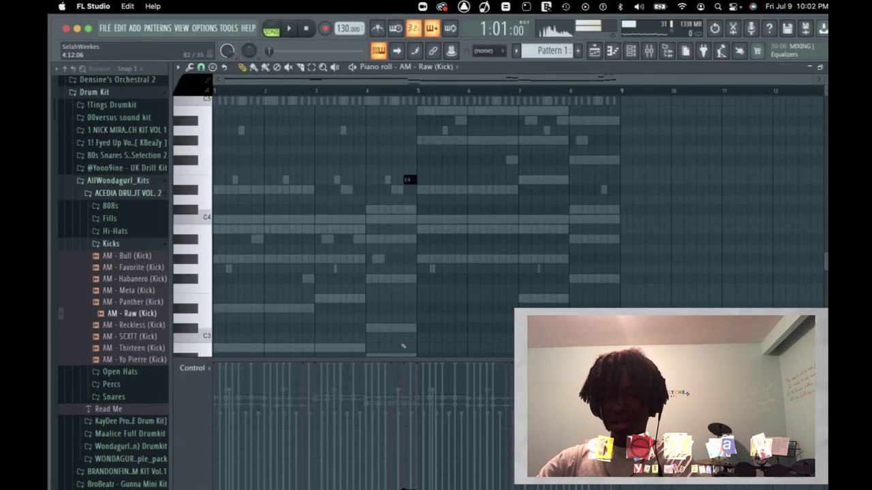
# Step: Flatten all pasted kick notes onto C5 and shorten them to brief hits on the main 808 accents
pyautogui.hotkey('alt', 'k')
pyautogui.press('Escape')
pyautogui.scroll(3, 333, 262)
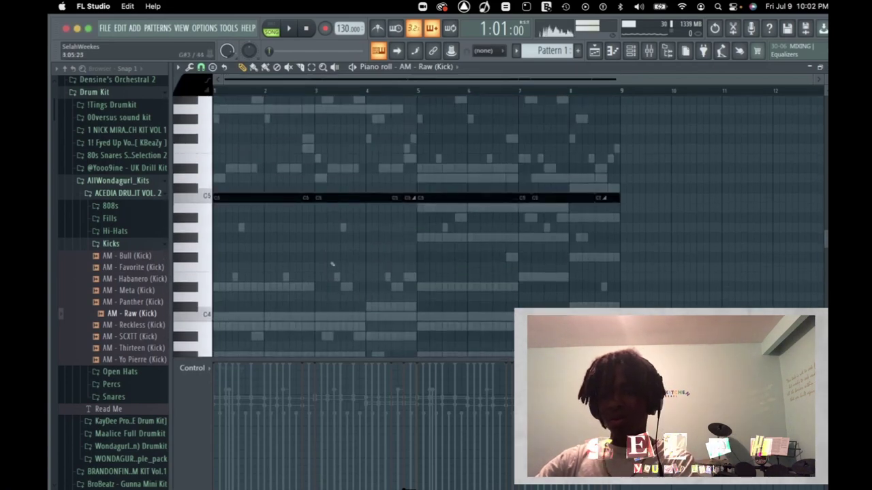
pyautogui.scroll(2, 387, 193)
pyautogui.scroll(1, 389, 192)
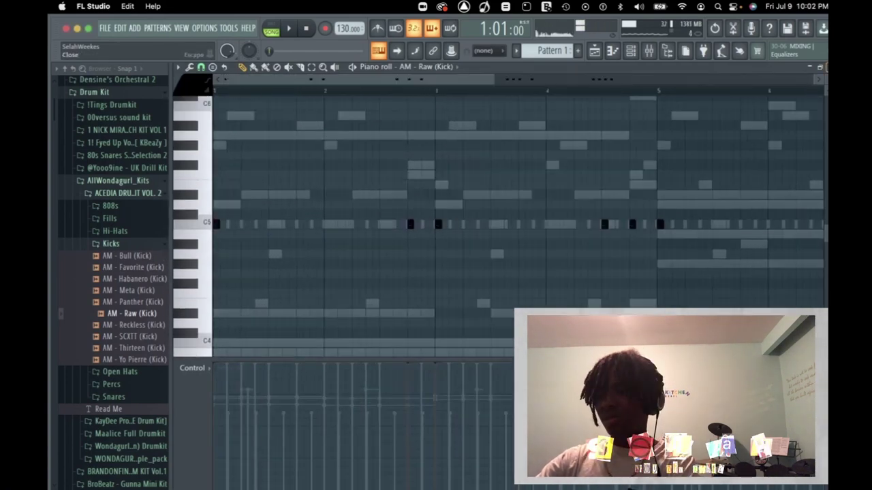
# Step: Add extra C5 kick hits at 2:11:00 and 3:03:00 and play back the kick pattern
pyautogui.press('F6')
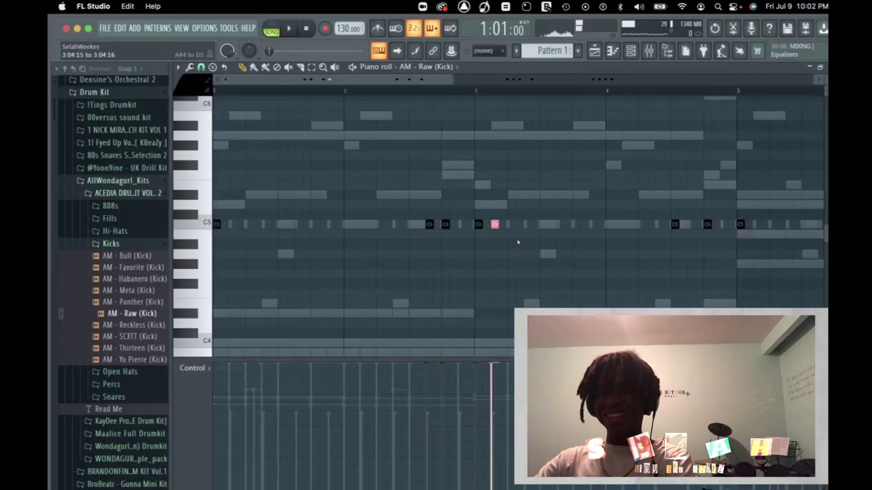
pyautogui.scroll(1, 517, 242)
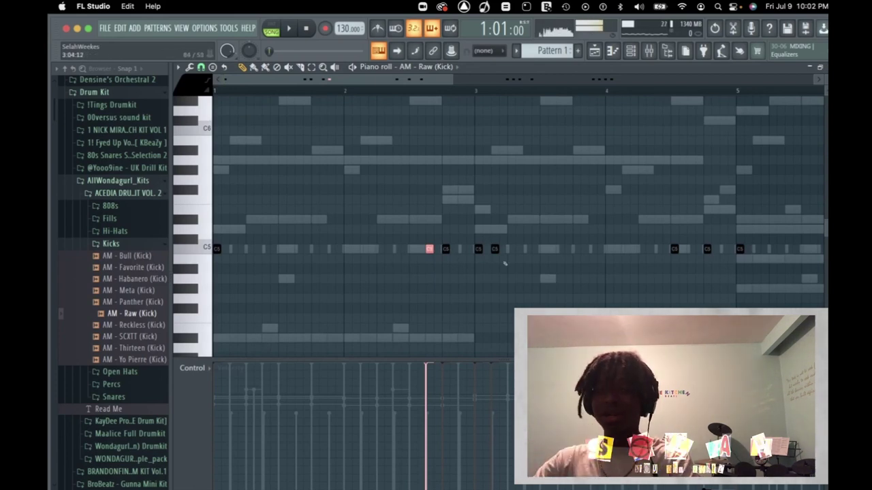
pyautogui.press('space')
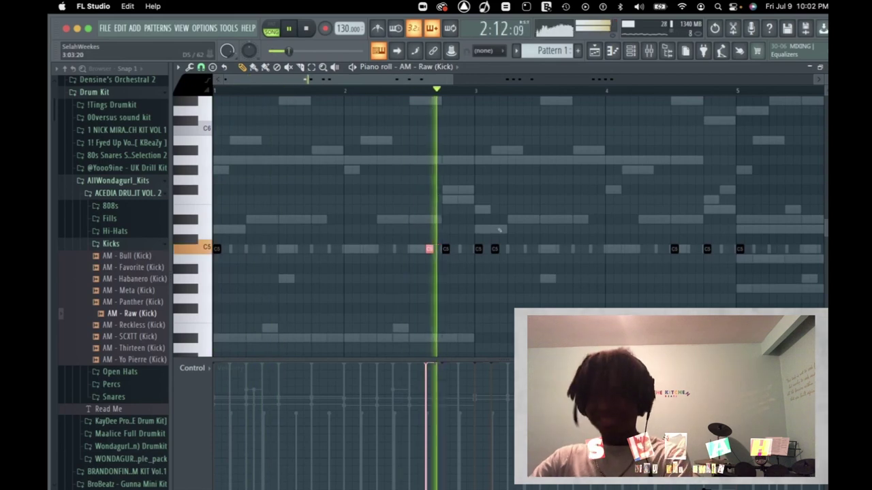
# Step: Add a C5 kick hit at 3:05:00 and play back the pattern from bar 3
pyautogui.press('space')
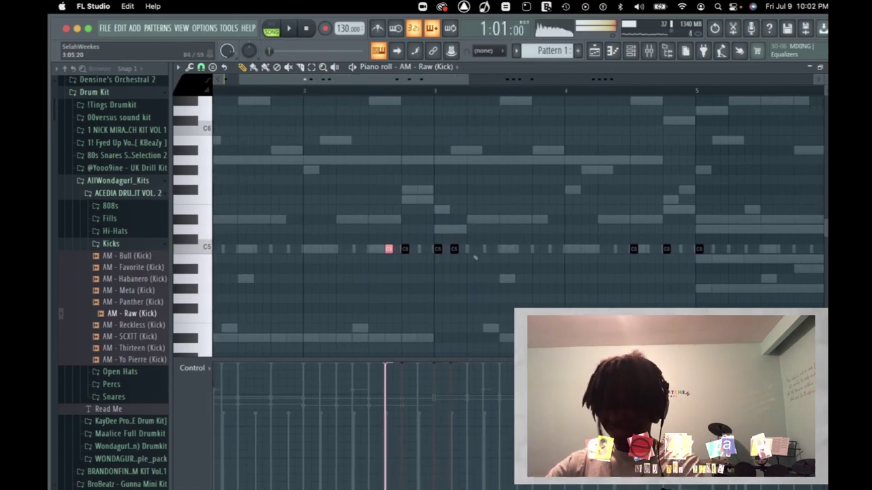
pyautogui.click(436, 90)
pyautogui.press('space')
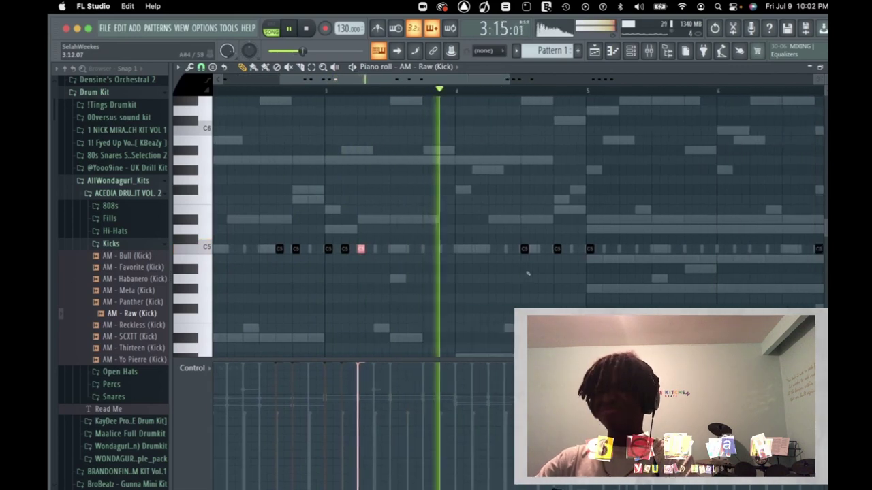
pyautogui.press('space')
# Step: Add a C5 kick hit at 4:13:00 and play back the pattern from bar 4
pyautogui.click(576, 248)
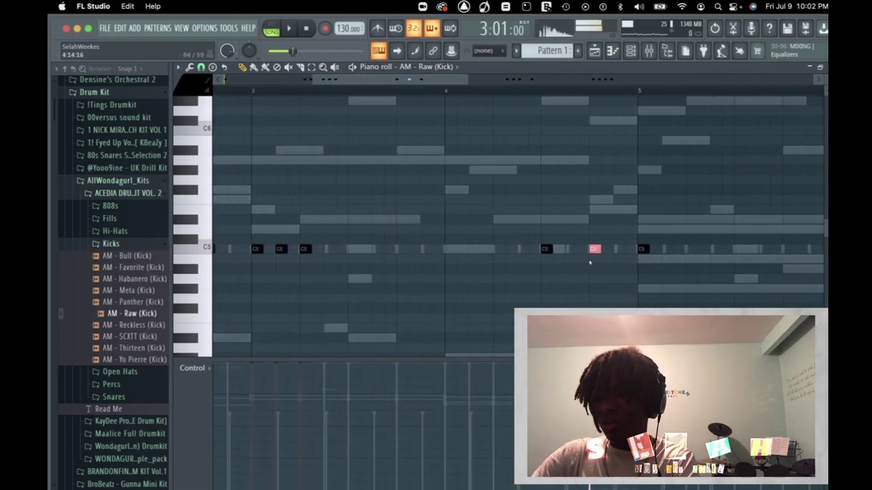
pyautogui.click(455, 91)
pyautogui.press('space')
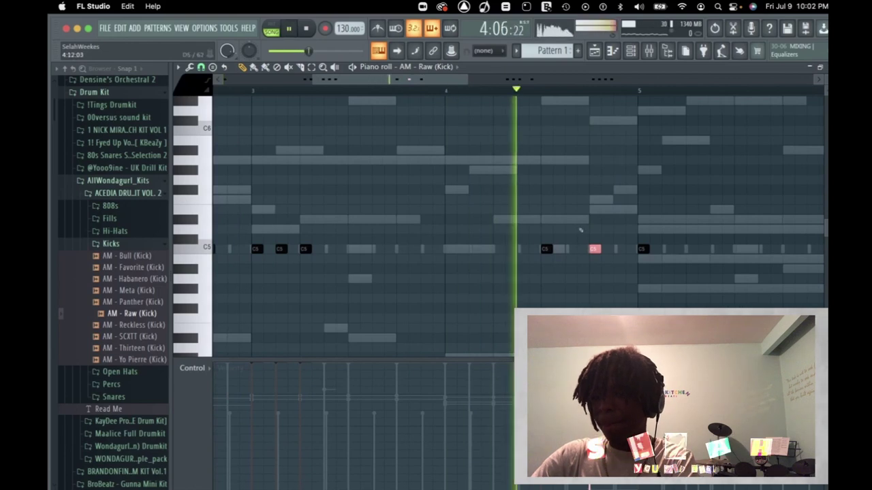
pyautogui.press('space')
# Step: Split the 4:13:00 kick into short hits with the chopper and add extra C5 kicks right after it
pyautogui.hotkey('ctrl', 'u')
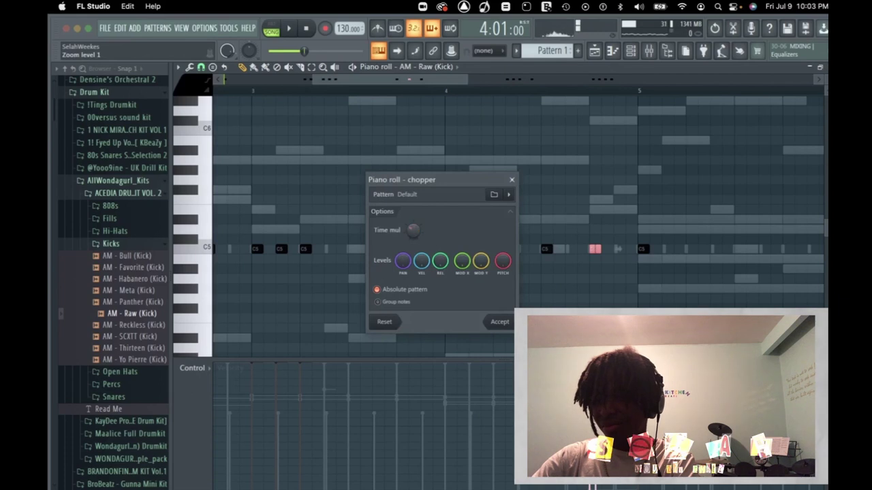
pyautogui.press('space')
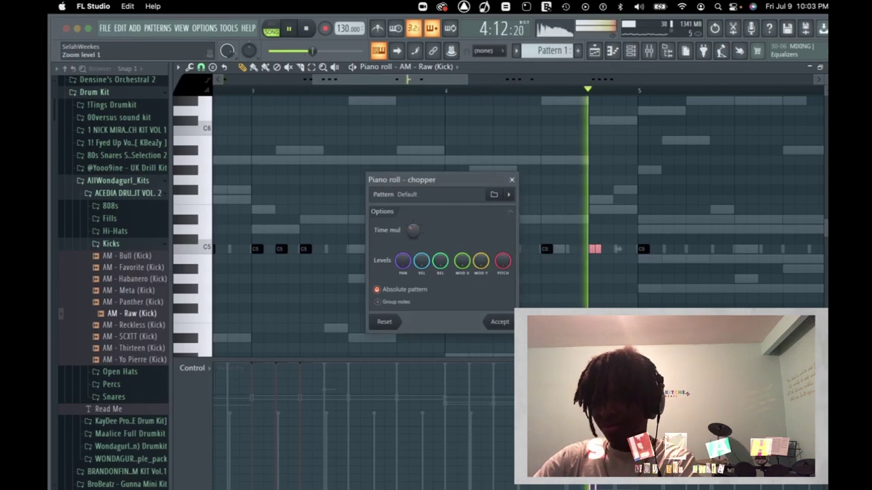
pyautogui.press('space')
pyautogui.click(498, 321)
pyautogui.press('space')
pyautogui.click(604, 249)
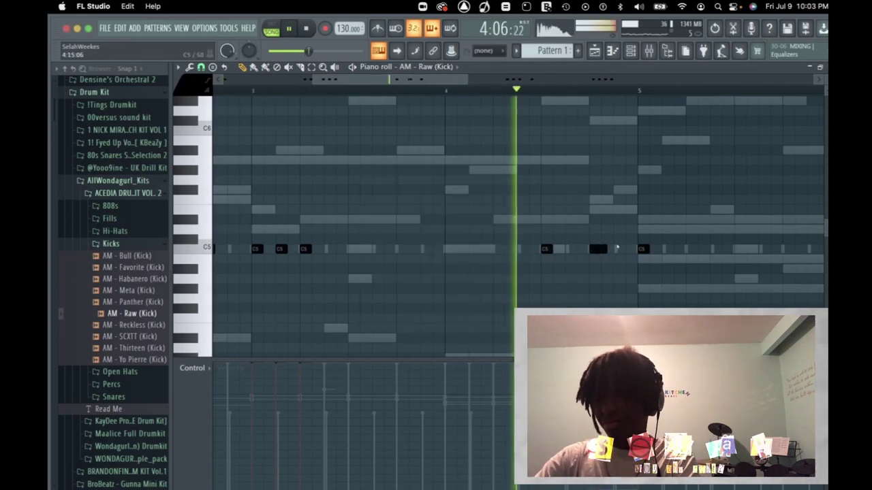
pyautogui.click(618, 247)
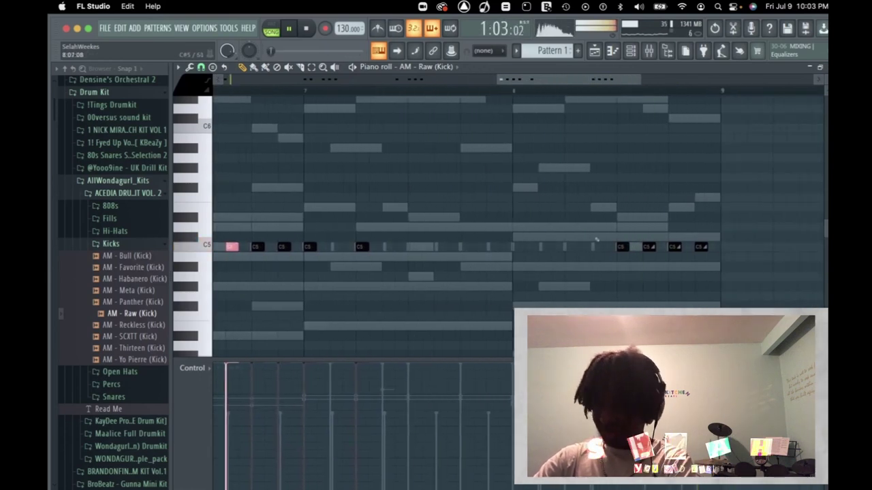
# Step: Add C5 kick hits at 8:07:00 and 7:07:00 and play back the pattern from bar 7
pyautogui.hscroll(-5, 545, 286)
pyautogui.scroll(-1, 477, 276)
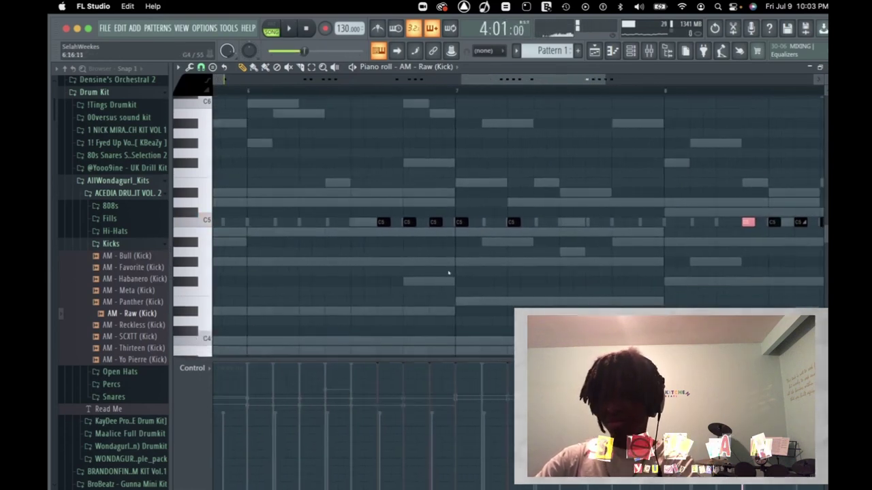
pyautogui.press('space')
pyautogui.press('space')
pyautogui.click(542, 221)
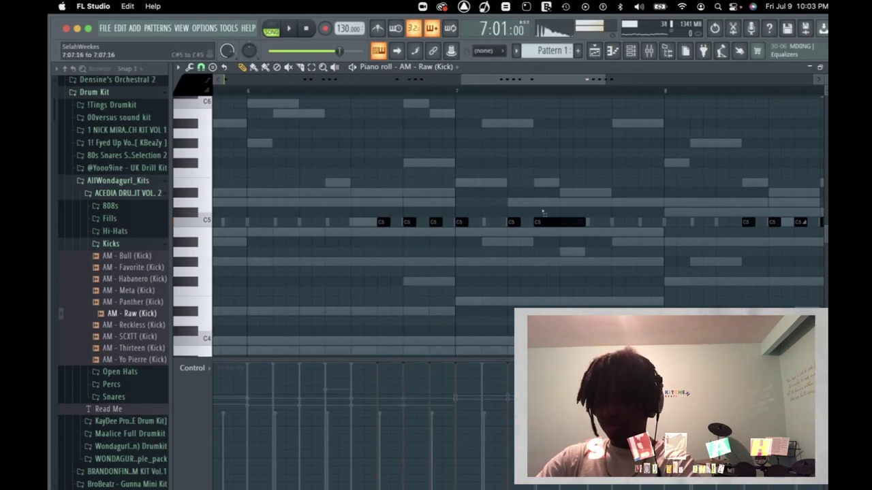
pyautogui.press('space')
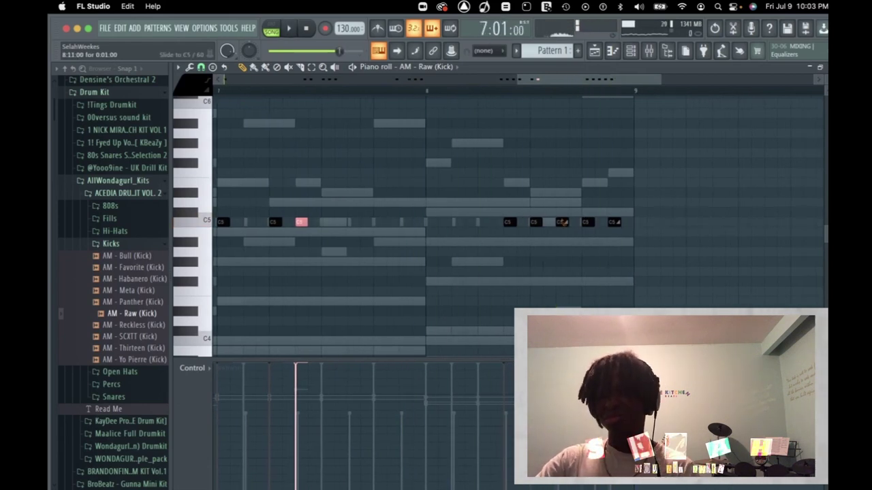
# Step: Replace the slide kicks at the end of bar 8 with normal C5 hits and chop the one at 8:11:00 into short hits
pyautogui.press('space')
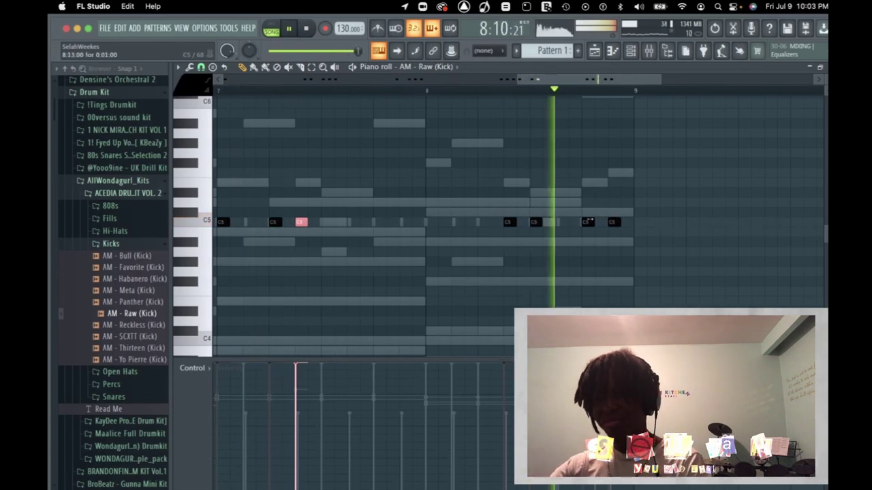
pyautogui.press('space')
pyautogui.click(564, 222)
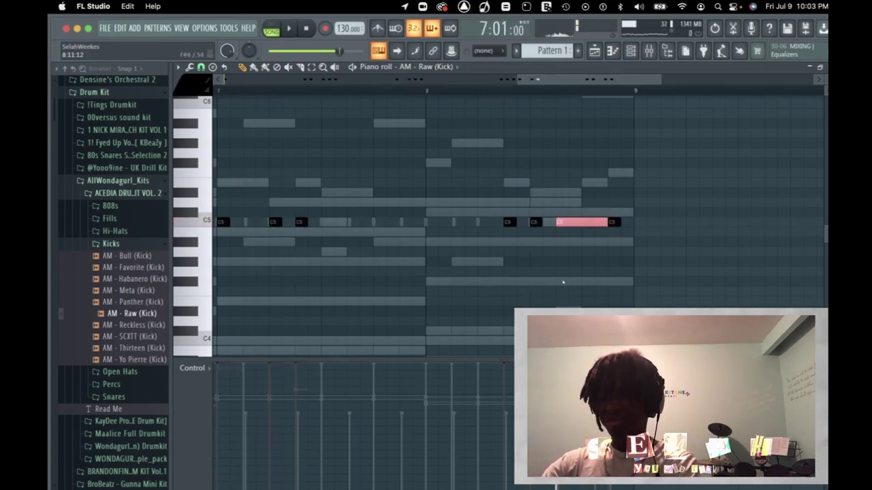
pyautogui.hotkey('alt', 'u')
pyautogui.press('space')
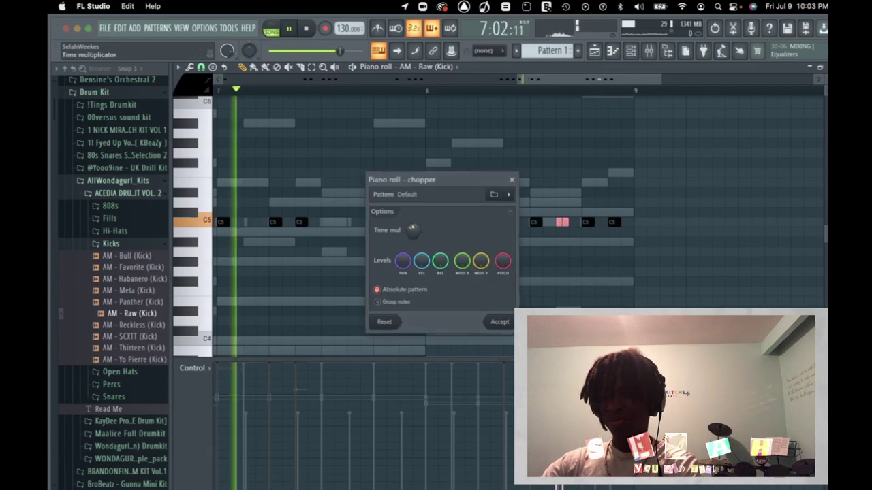
pyautogui.press('Return')
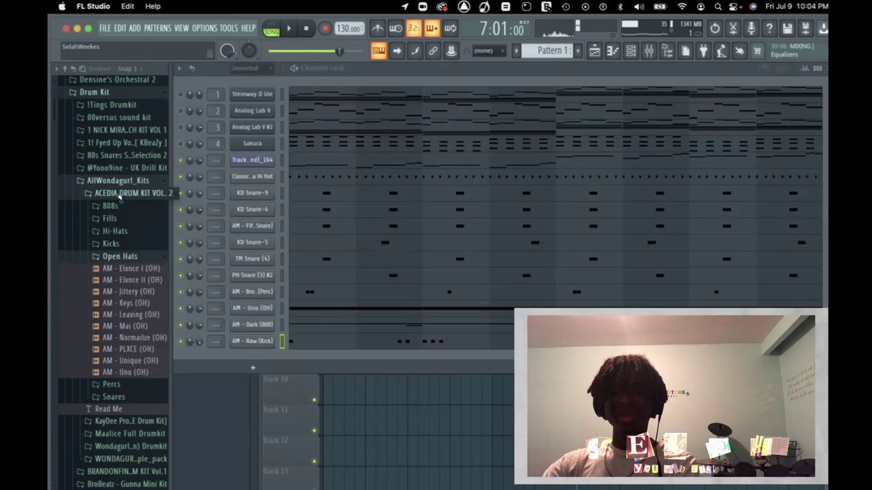
# Step: Add the BWB UPGRADE3 OPEN-HAT (15) sample from the Wondagurl drumkit as a channel, place its hits and play back the beat
pyautogui.click(122, 194)
pyautogui.click(121, 231)
pyautogui.scroll(-2, 123, 266)
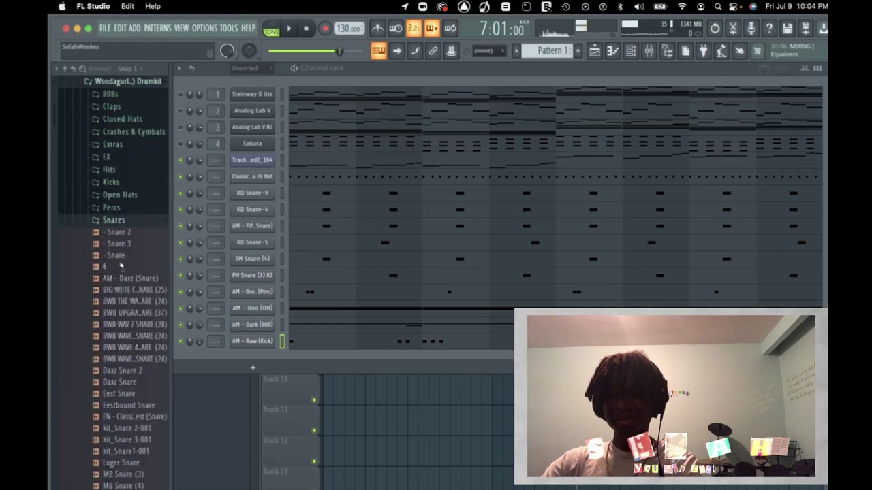
pyautogui.click(123, 200)
pyautogui.click(122, 201)
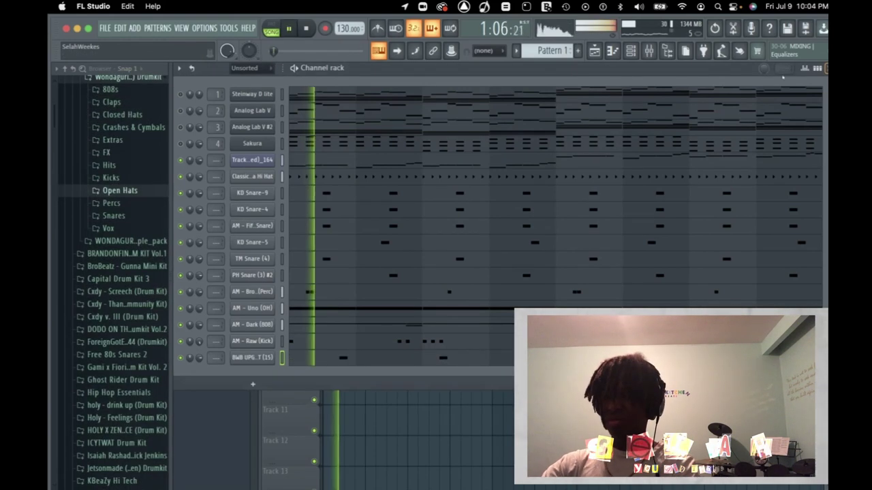
pyautogui.press('space')
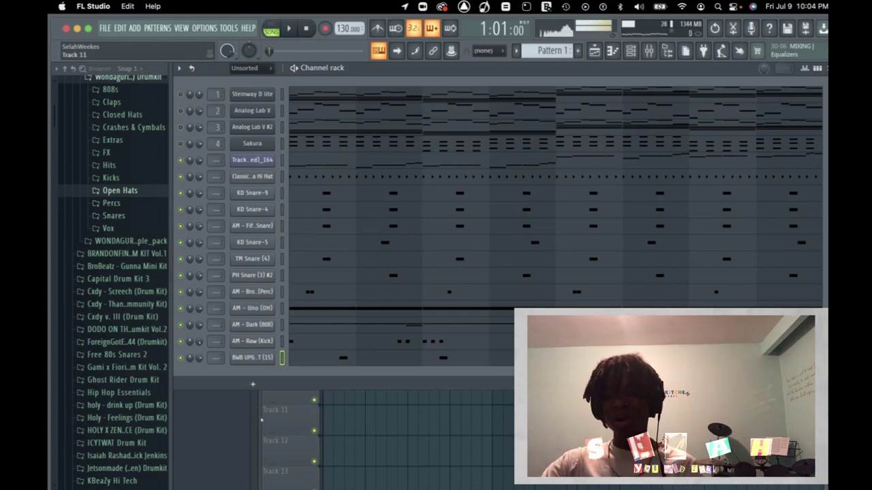
# Step: Place the MLC Drum Fill (4) clip at the end of bar 8 in the playlist and split Pattern 1 by channel
pyautogui.click(276, 440)
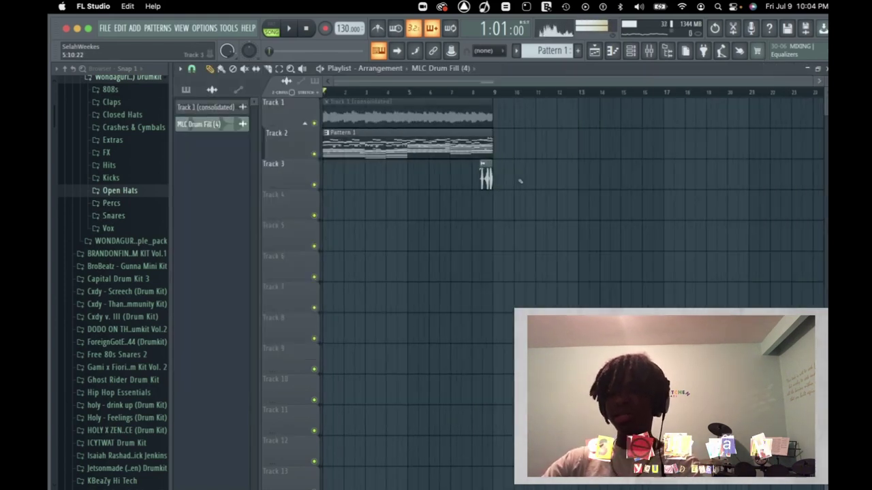
pyautogui.press('F6')
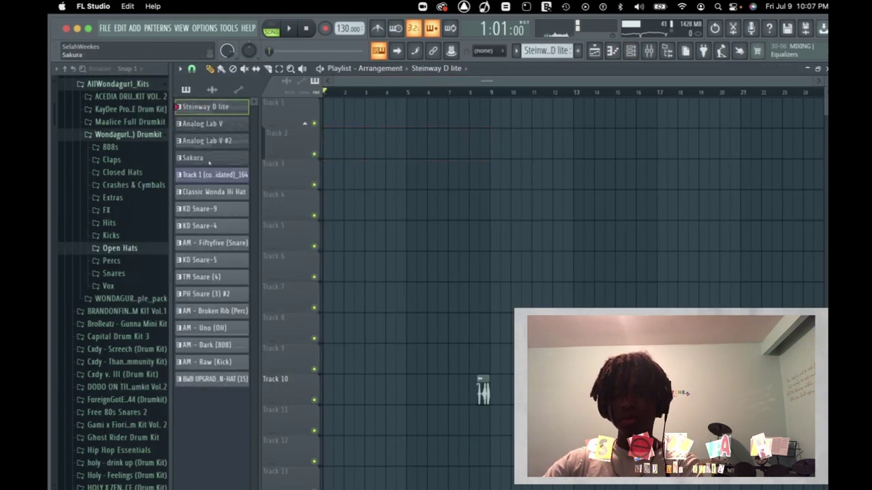
# Step: Lay the patterns from Track 1 (consolidated)_164 to BWB UPGRADE3 OPEN-HAT (15) on separate playlist tracks starting at bar 1, with MLC Drum Fill (4) on Track 14
pyautogui.keyDown('shift'); pyautogui.click(203, 379); pyautogui.keyUp('shift')
pyautogui.moveTo(216, 175); pyautogui.dragTo(500, 105)
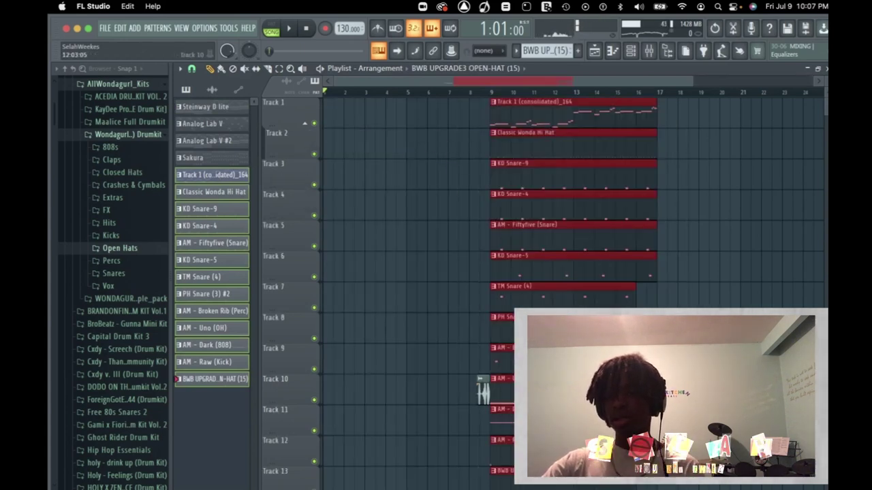
pyautogui.scroll(-5, 465, 241)
pyautogui.click(465, 240)
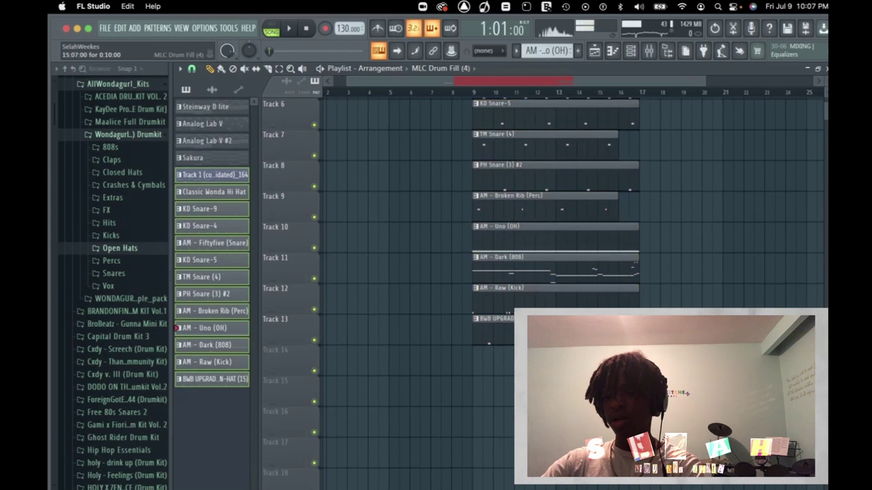
pyautogui.click(633, 355)
pyautogui.moveTo(696, 409); pyautogui.dragTo(389, 96)
pyautogui.moveTo(501, 116); pyautogui.dragTo(95, 131)
pyautogui.scroll(-3, 513, 306)
pyautogui.click(545, 310)
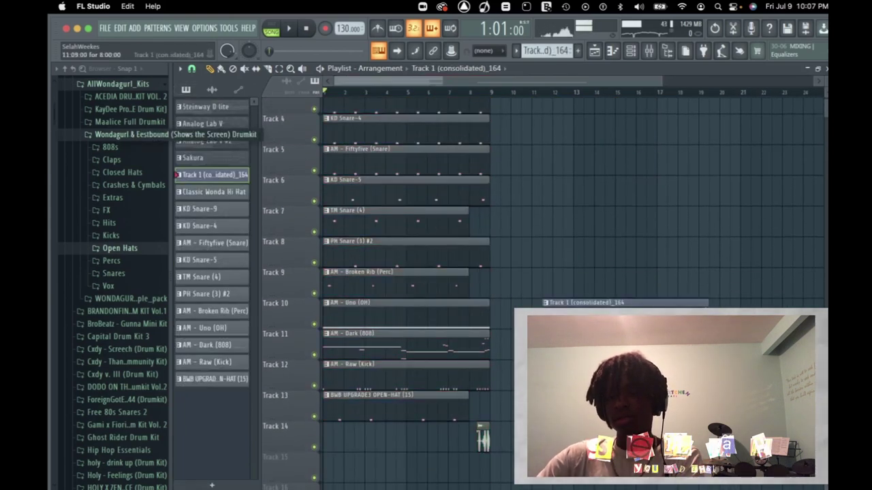
pyautogui.rightClick(545, 310)
# Step: Shift all clips below the melody down by one track so that Track 2 is free
pyautogui.scroll(3, 457, 270)
pyautogui.moveTo(529, 141); pyautogui.dragTo(324, 485)
pyautogui.moveTo(476, 315); pyautogui.dragTo(476, 345)
pyautogui.scroll(1, 476, 346)
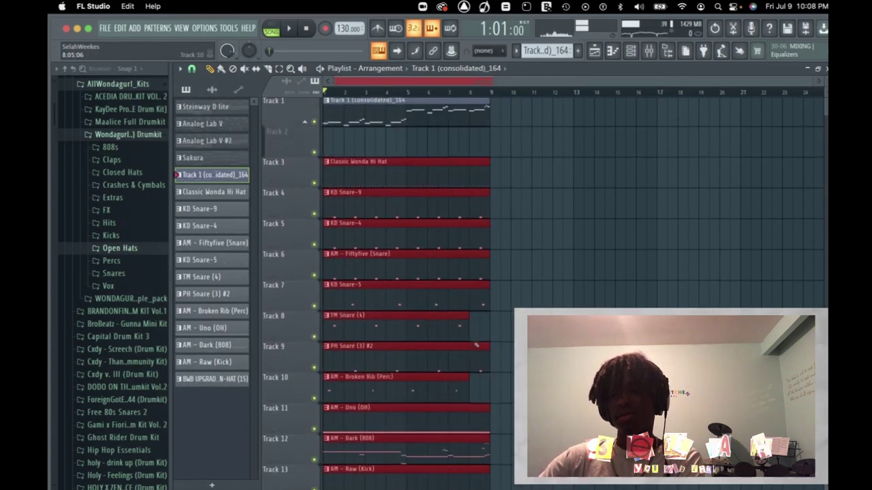
# Step: Create a new pattern named BBC and fill Track 2 with it from bar 1 through bar 8
pyautogui.click(577, 52)
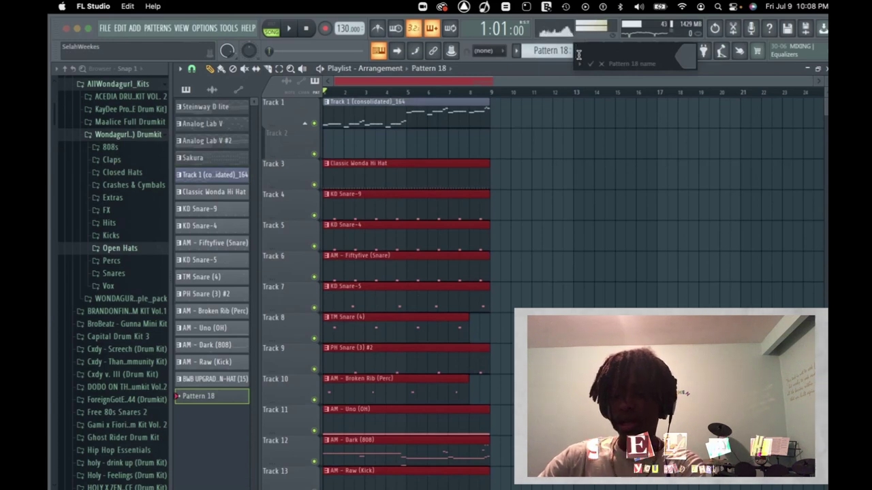
pyautogui.press('Return')
pyautogui.click(331, 139)
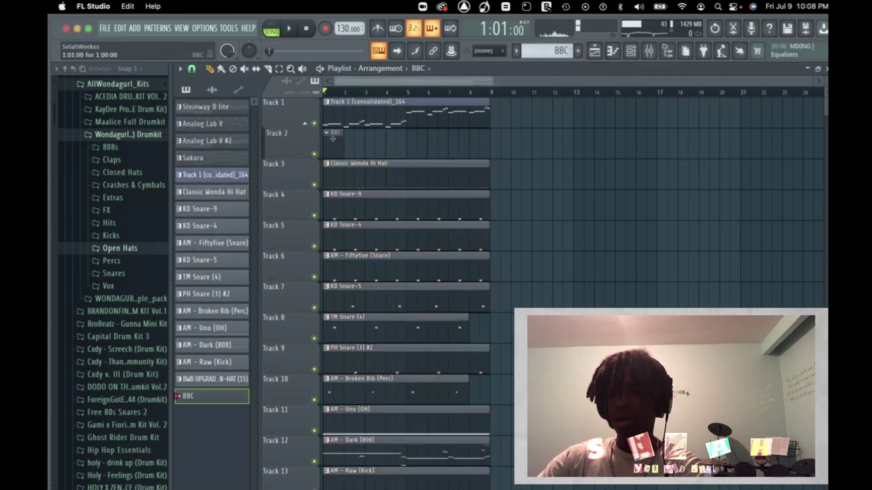
pyautogui.moveTo(335, 140); pyautogui.dragTo(472, 145)
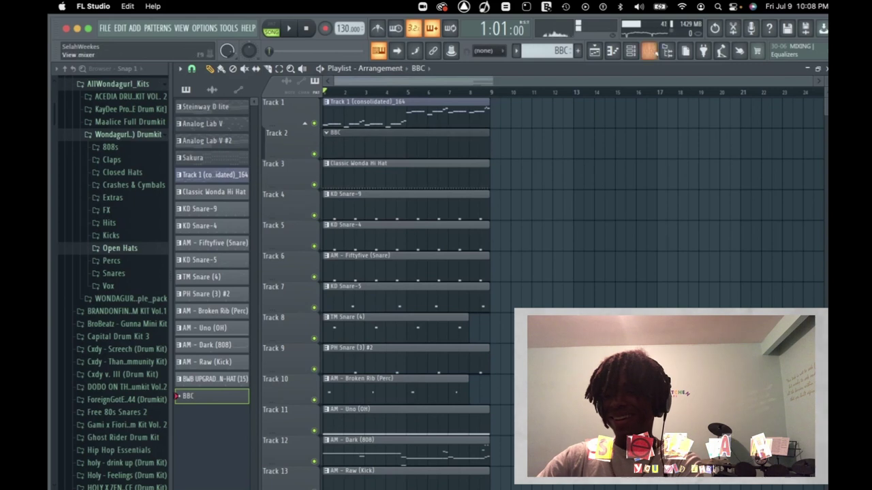
# Step: Add a BBC Symphony Orchestra channel, enter a note at the start of the BBC pattern and play the arrangement
pyautogui.click(633, 54)
pyautogui.click(251, 416)
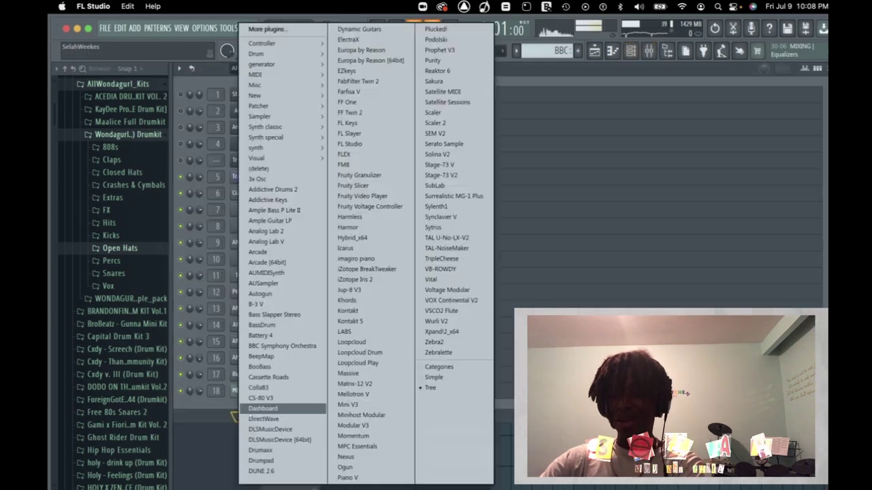
pyautogui.click(292, 316)
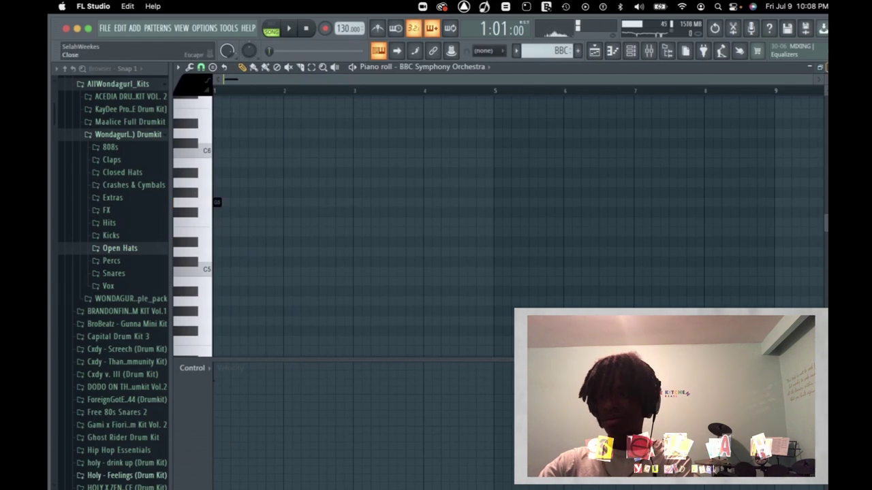
pyautogui.press('Escape')
pyautogui.click(265, 407)
pyautogui.click(438, 398)
pyautogui.press('Escape')
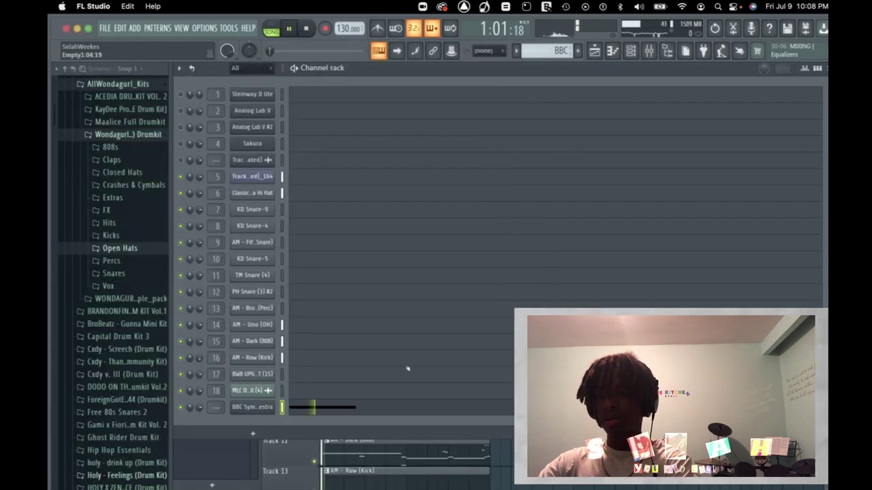